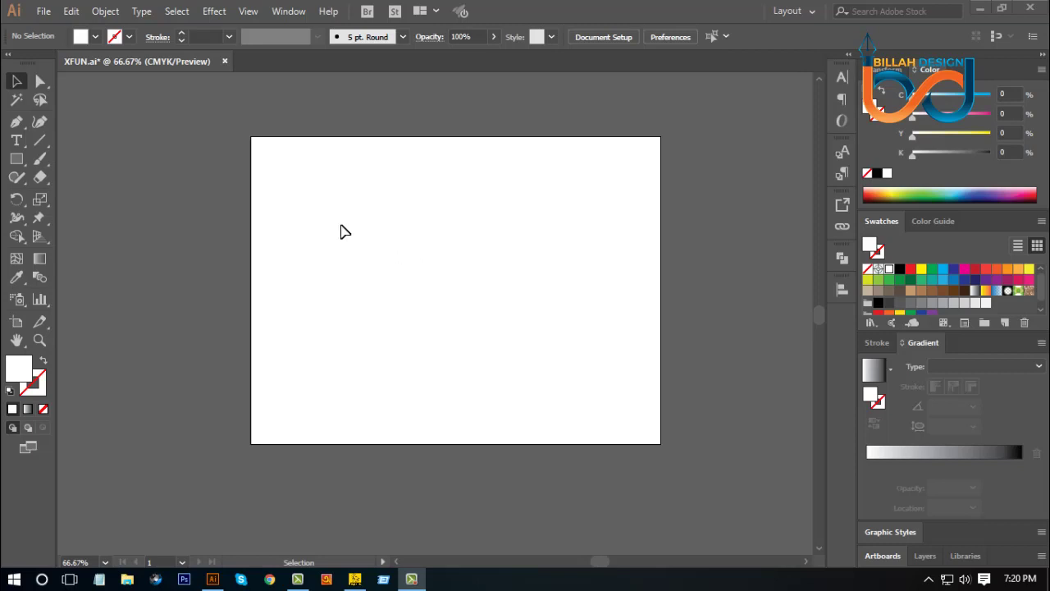
- Draw a three-sided polygon with a black outline and no fill
left_click_drag(16, 158, 64, 214)
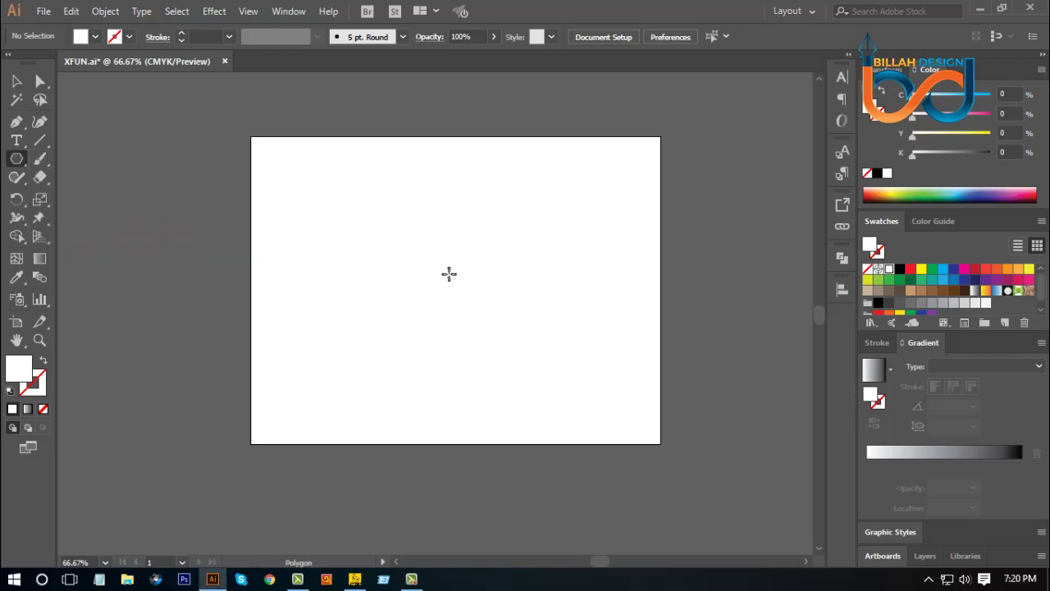
left_click_drag(421, 237, 469, 265)
key("Down")
key("Down")
key("Down")
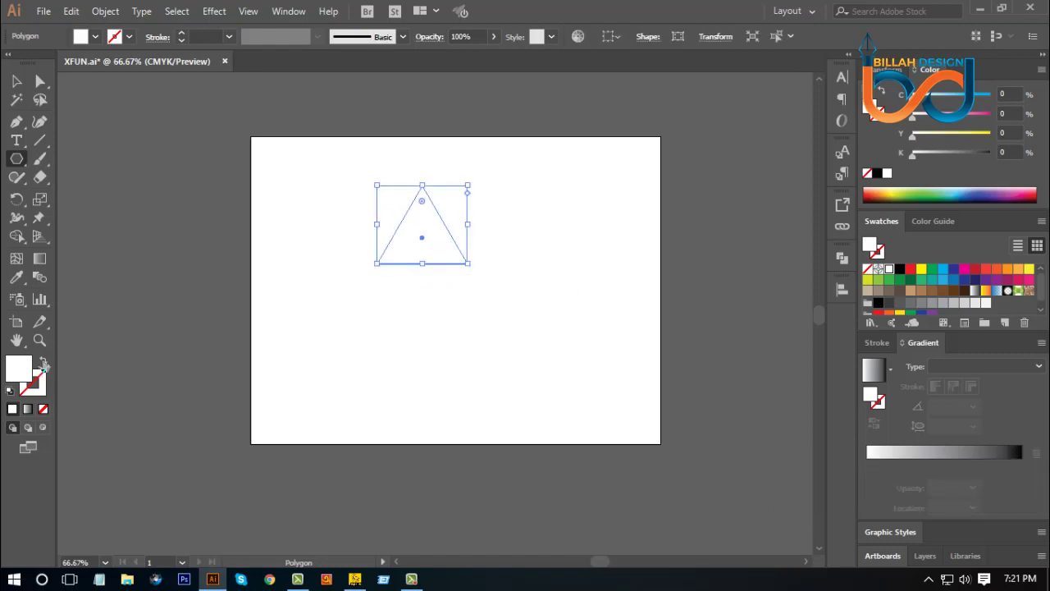
left_click(44, 366)
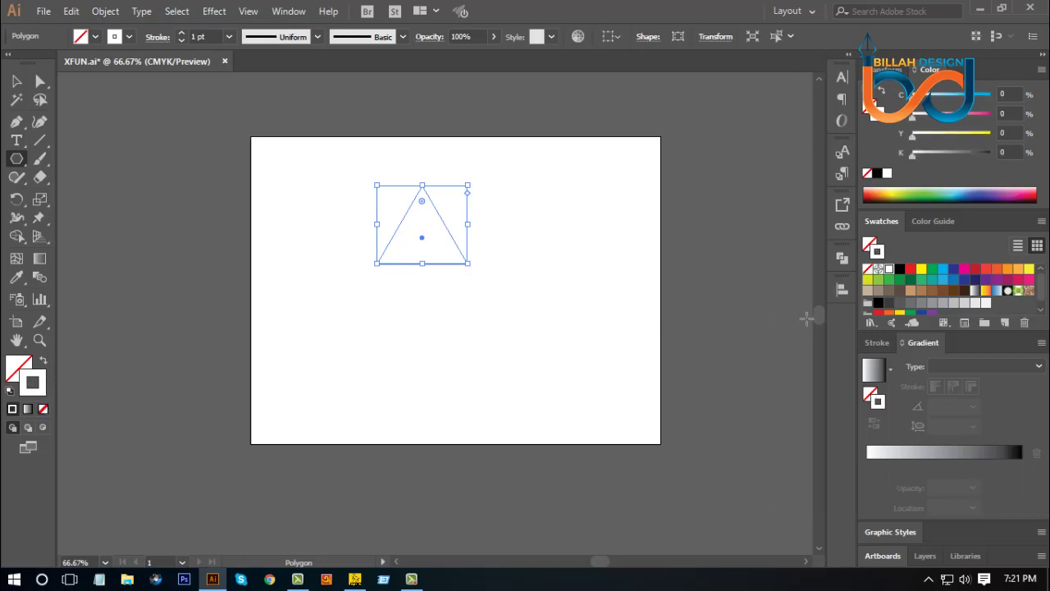
left_click(900, 269)
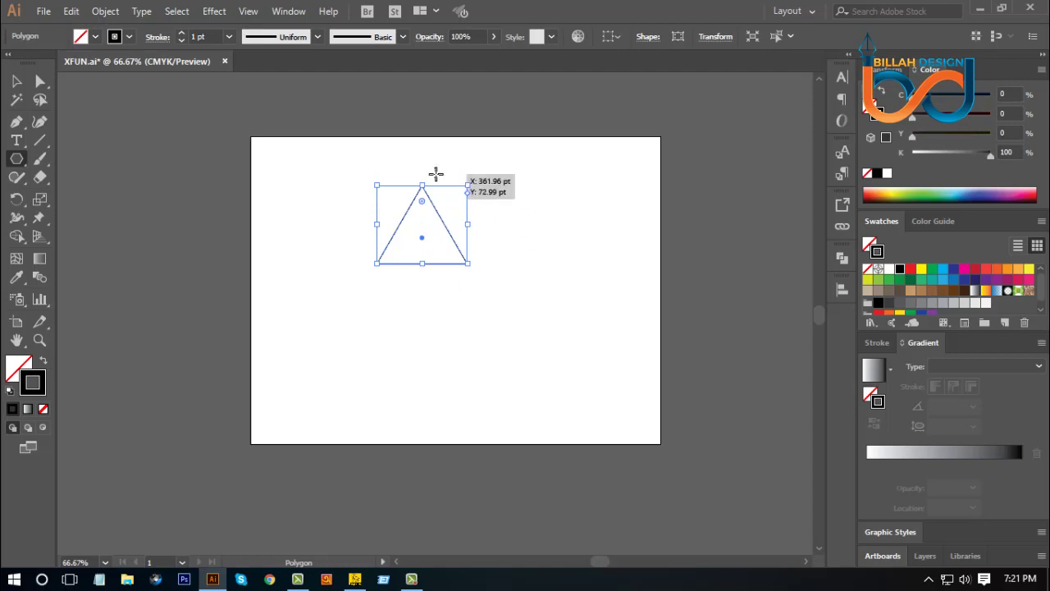
- Rotate the triangle 180° to point downward and narrow it to about 152 × 152 pt
left_click_drag(474, 182, 363, 293)
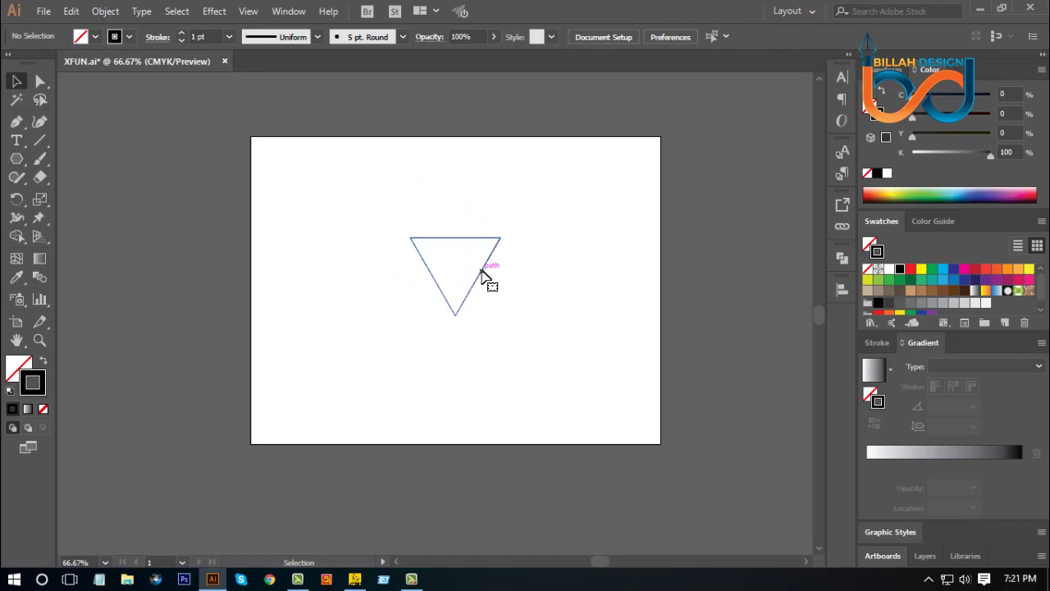
left_click(483, 277)
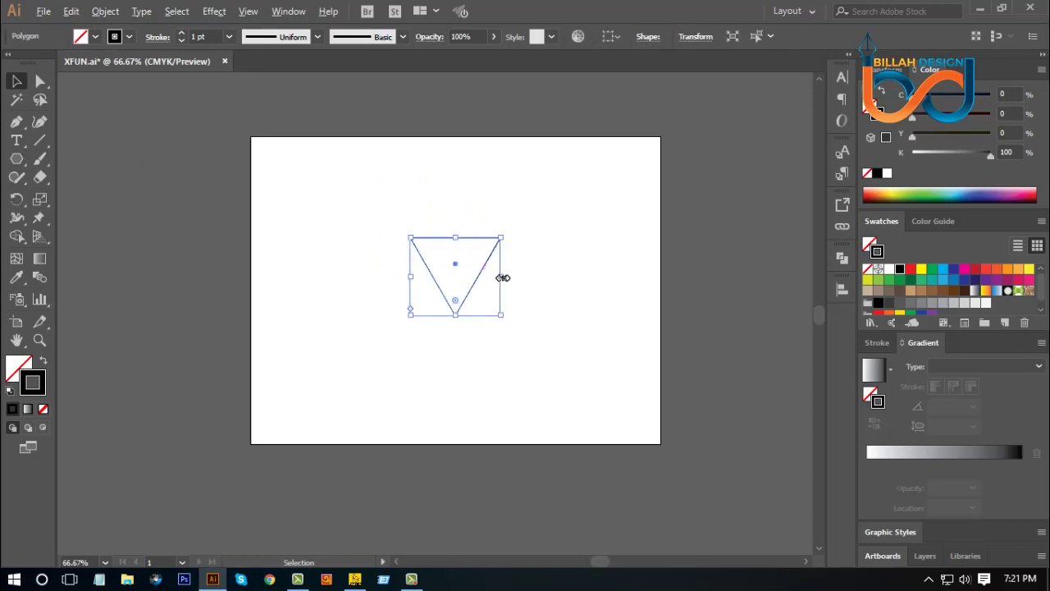
left_click_drag(502, 277, 495, 277)
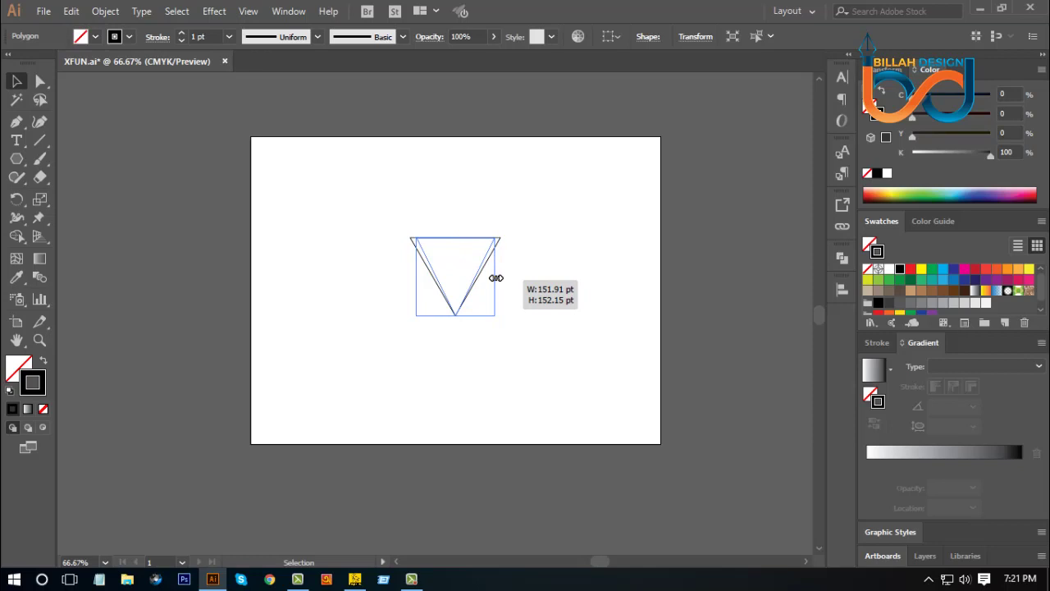
left_click_drag(496, 277, 495, 277)
left_click(509, 330)
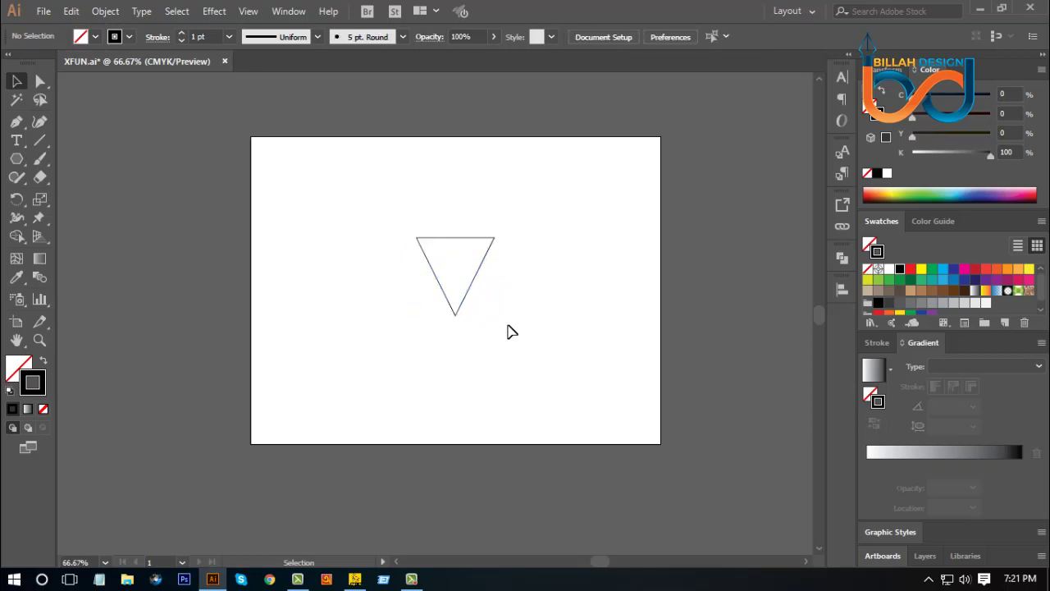
left_click(469, 298)
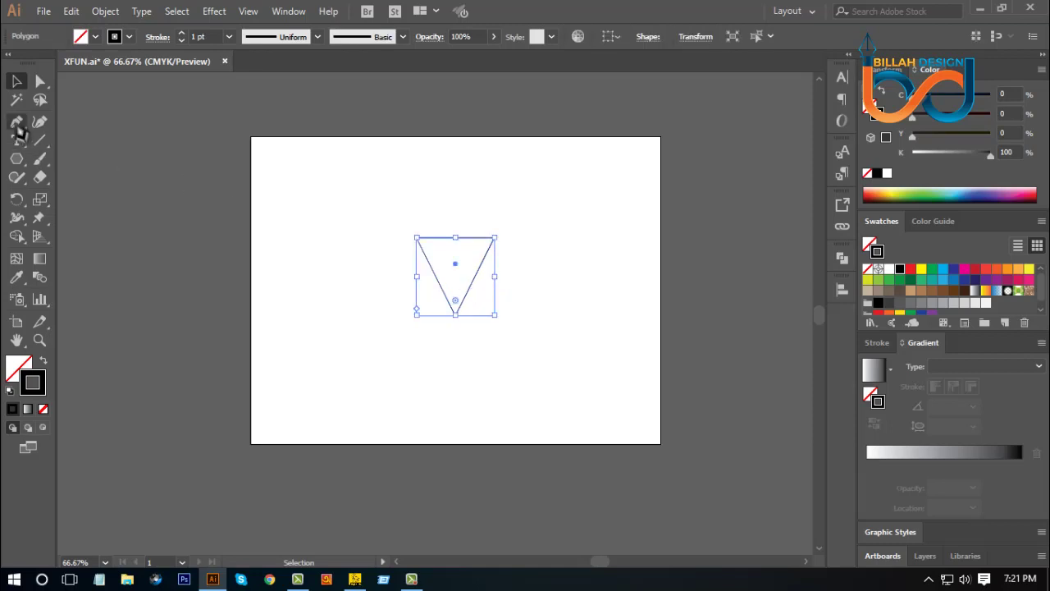
- Curve the triangle's bottom point into a smooth cup and round its top corners to about 30 pt
left_click_drag(16, 121, 70, 184)
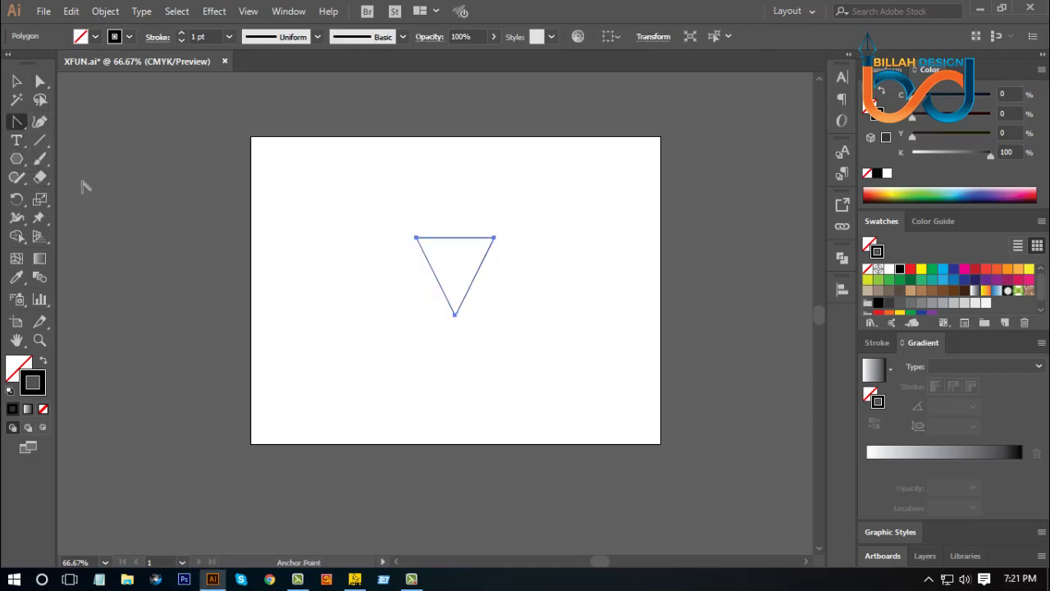
left_click_drag(455, 315, 488, 320)
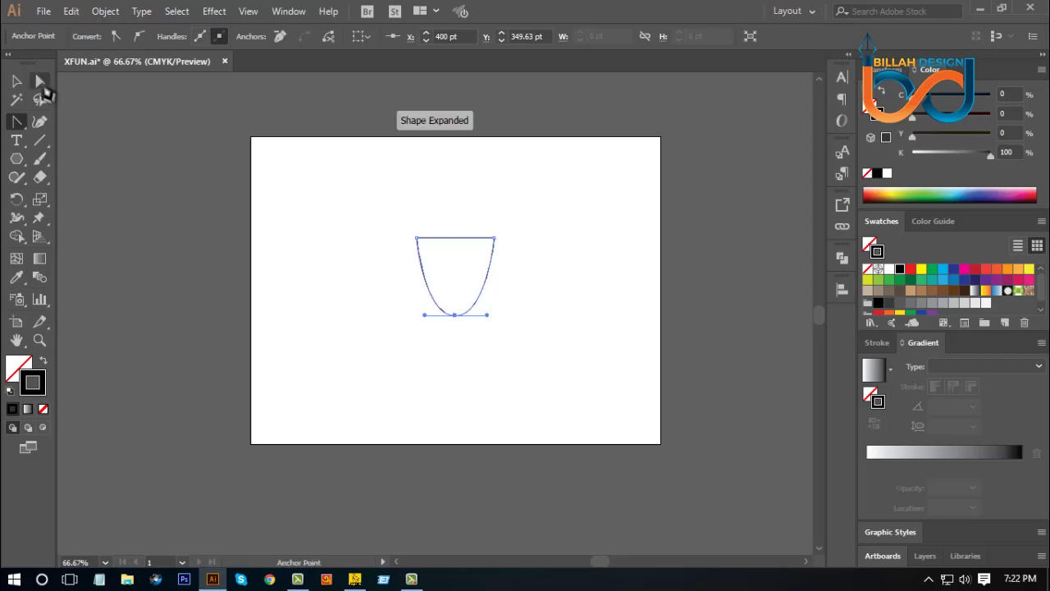
left_click(43, 86)
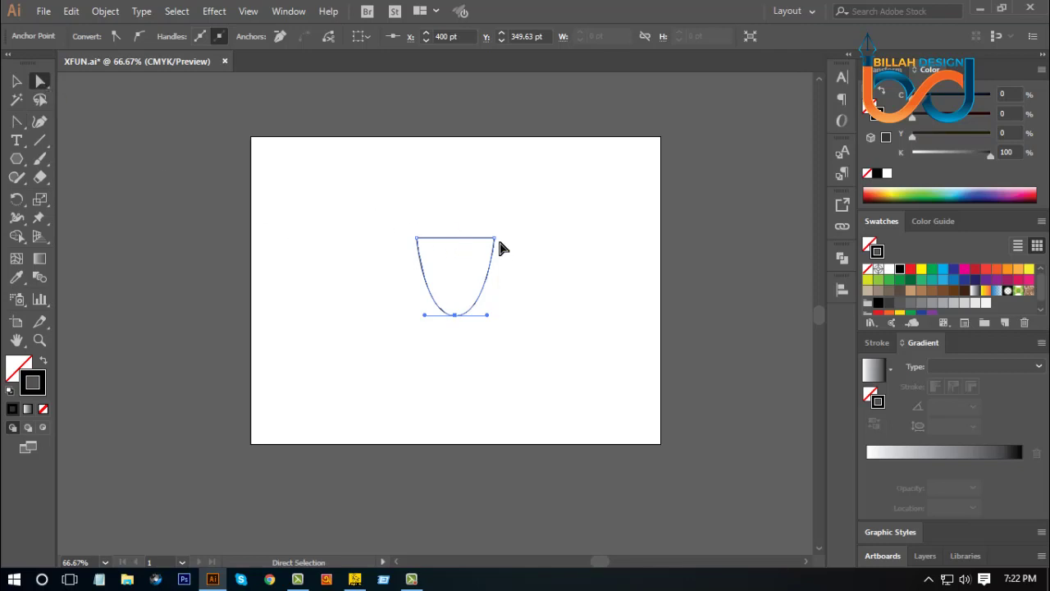
left_click_drag(380, 214, 517, 248)
left_click_drag(430, 246, 434, 258)
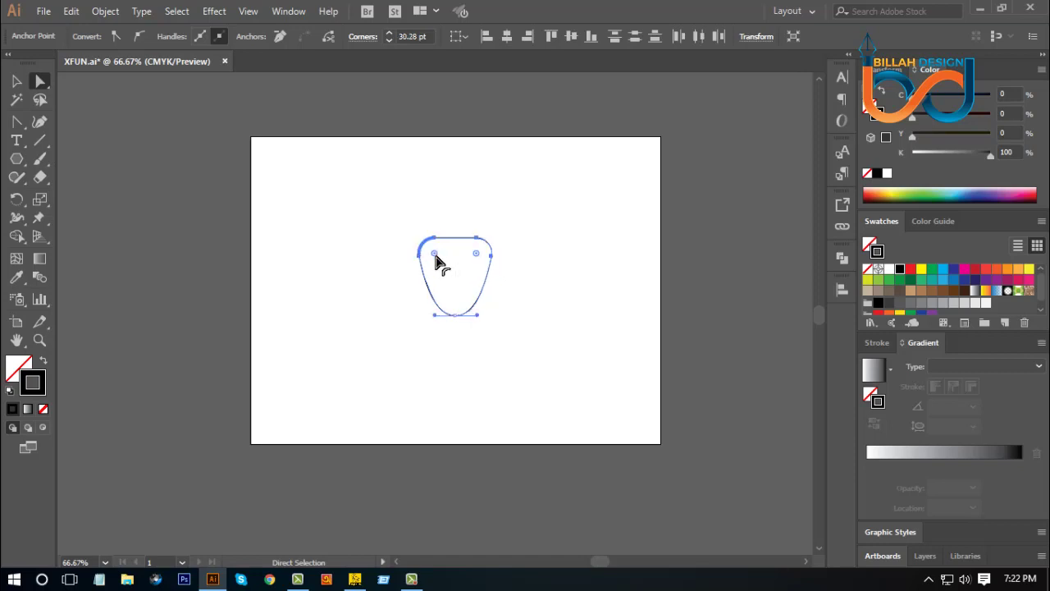
- Draw a small rectangle over the cup's top edge and centre it horizontally on the cup
left_click(16, 80)
left_click(261, 292)
key("ctrl+1")
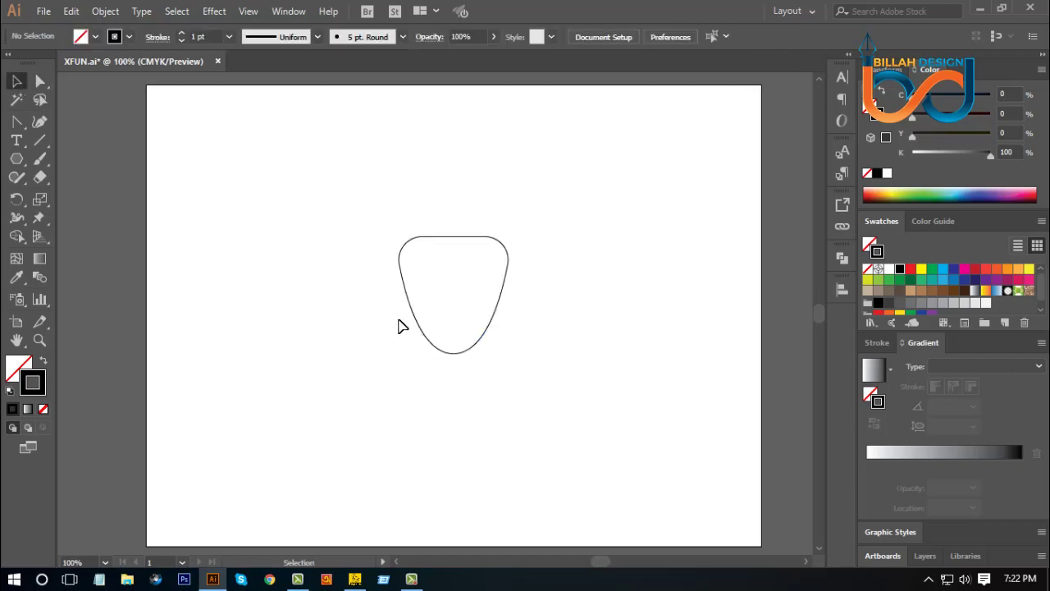
left_click_drag(18, 166, 52, 164)
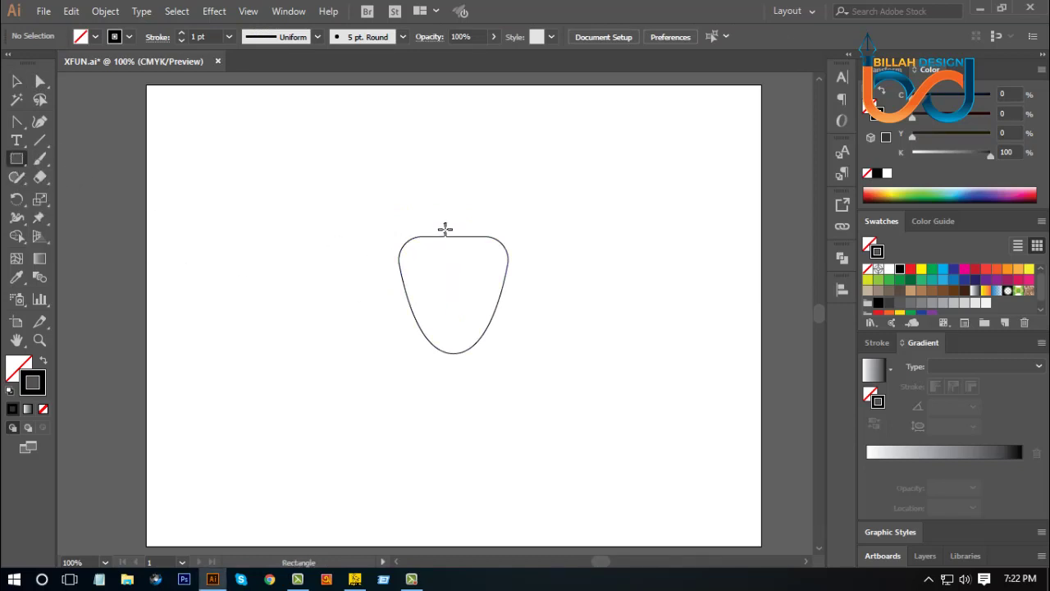
left_click_drag(434, 223, 479, 250)
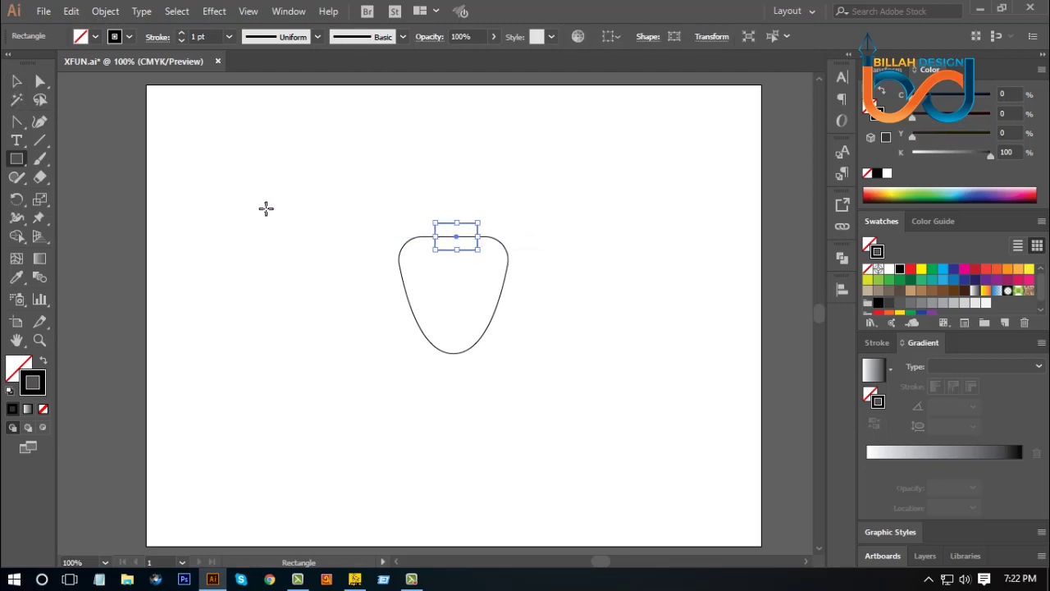
left_click(16, 80)
left_click_drag(327, 201, 504, 278)
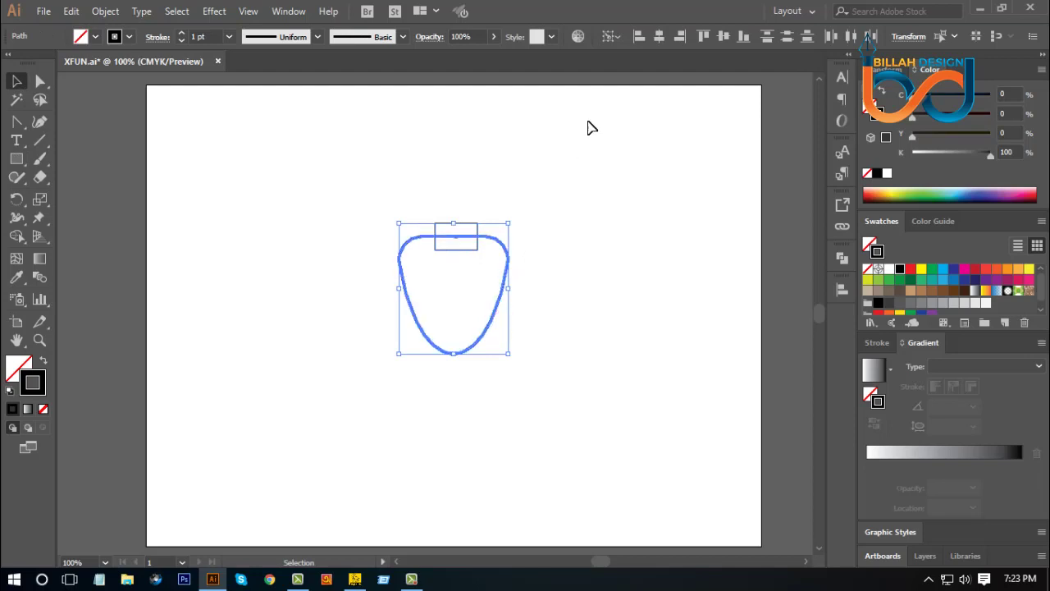
left_click(659, 38)
left_click(584, 335)
key("ctrl+equal")
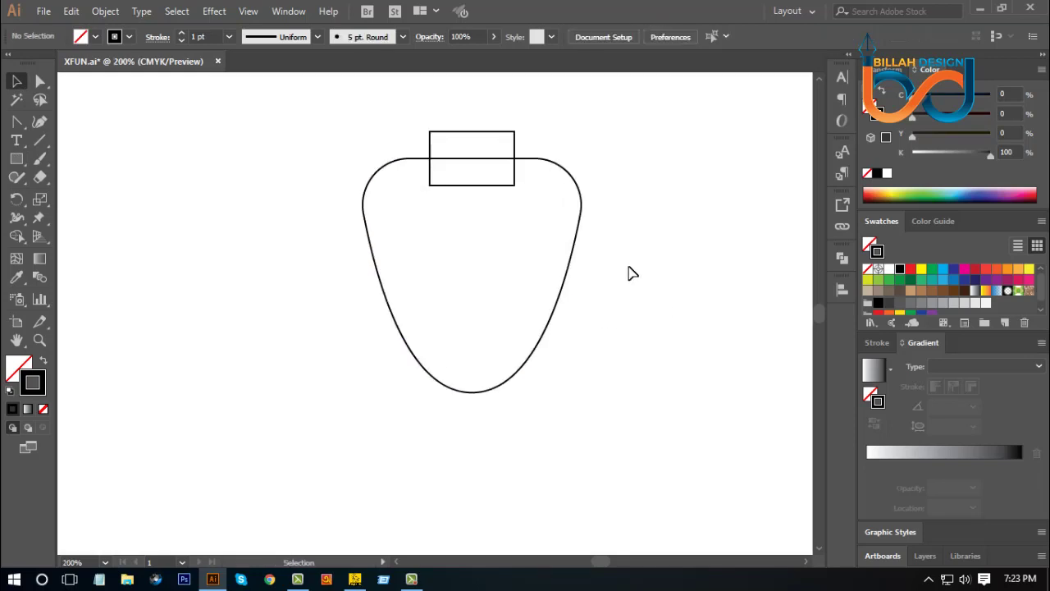
left_click_drag(632, 222, 547, 288)
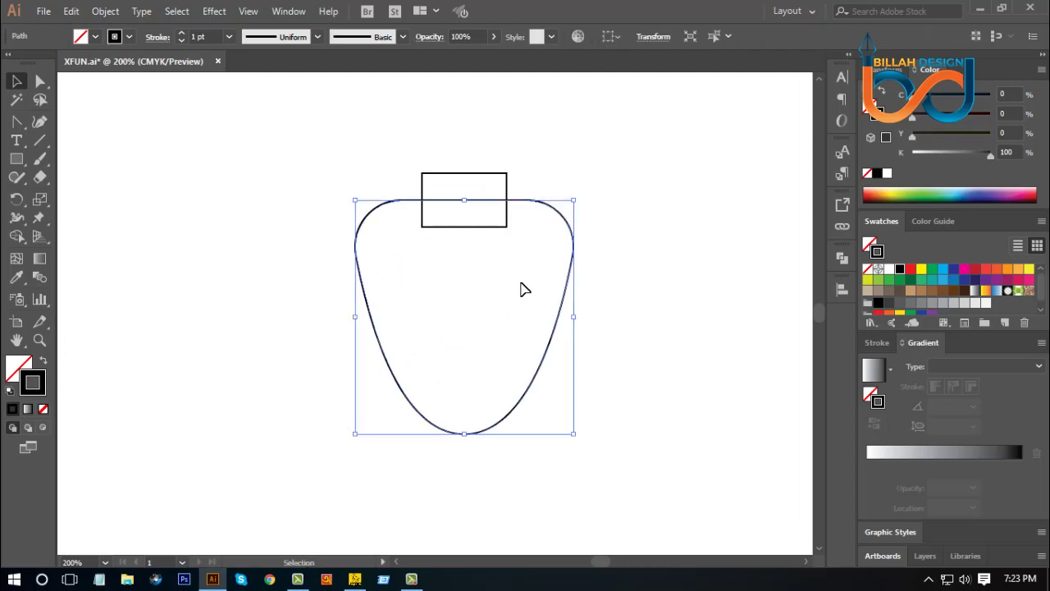
- Cut the outline at both rectangle edges with Scissors, then delete the rectangle and cut segment
left_click(40, 177)
key("c")
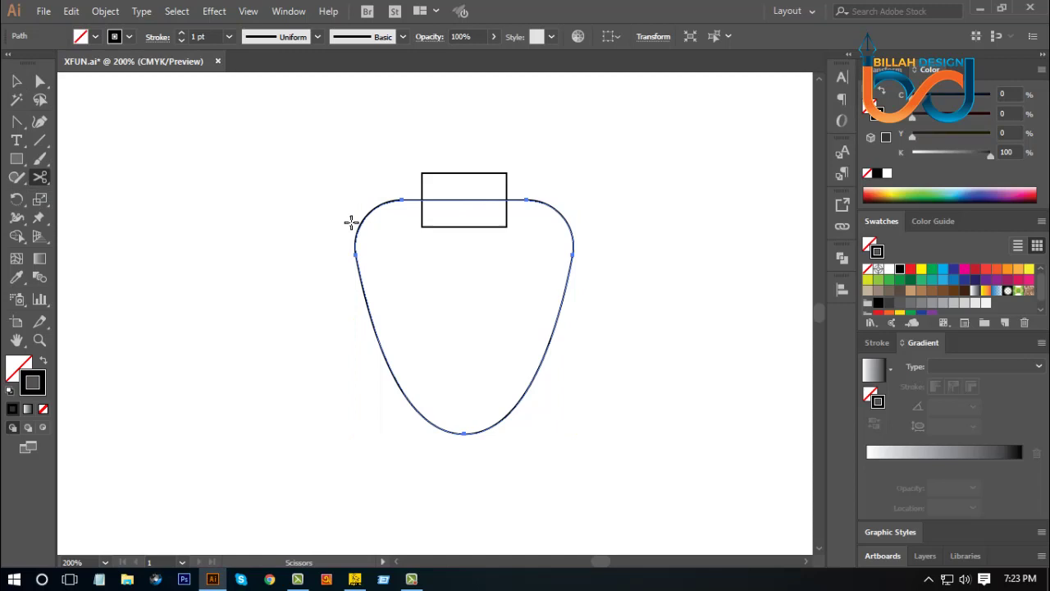
left_click(421, 199)
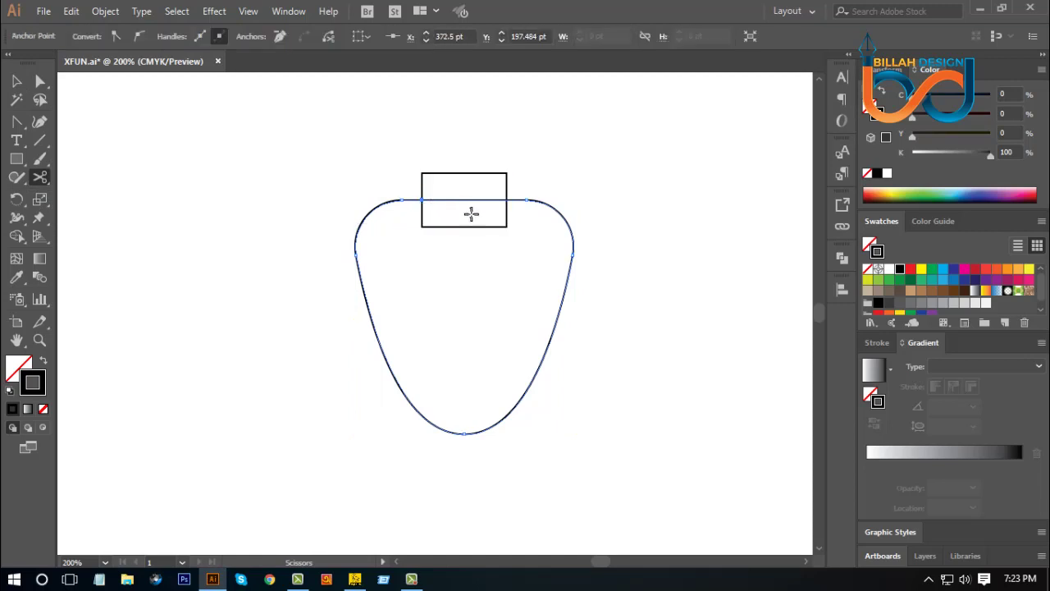
left_click(507, 199)
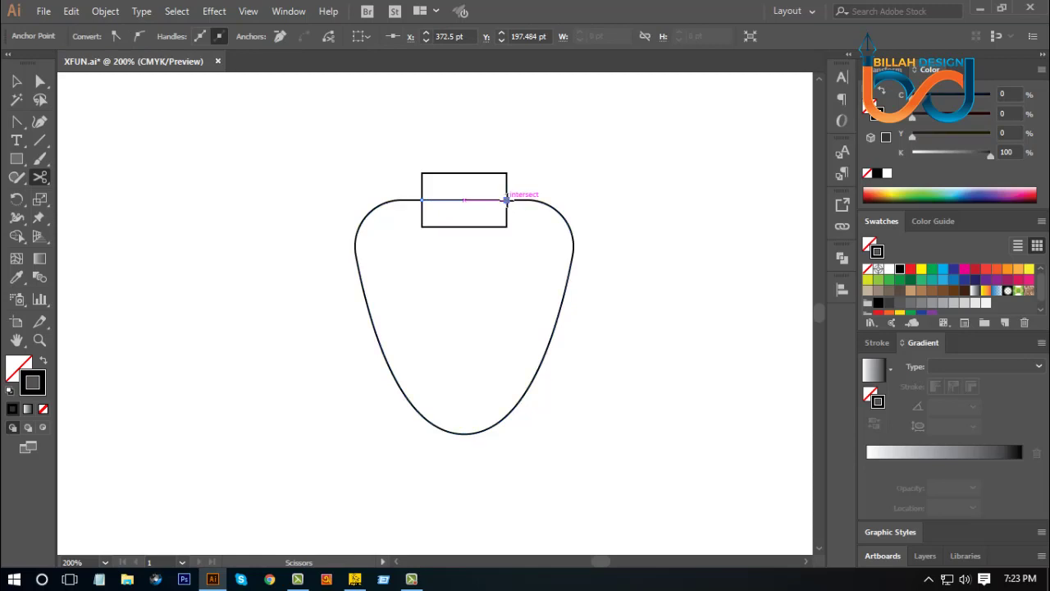
left_click(16, 81)
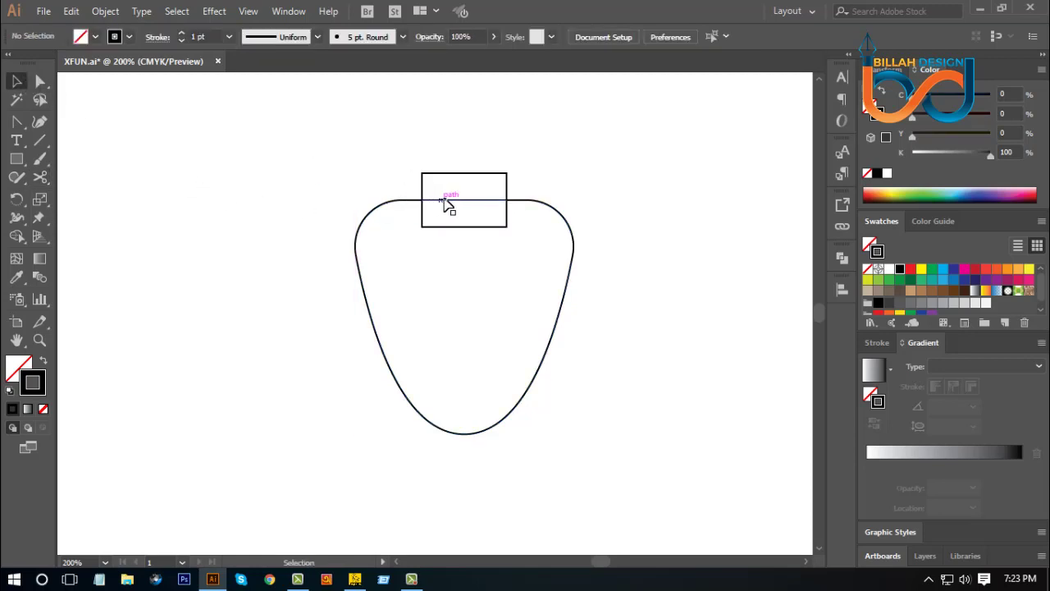
left_click_drag(446, 199, 392, 140)
left_click_drag(470, 178, 403, 127)
left_click_drag(512, 118, 367, 162)
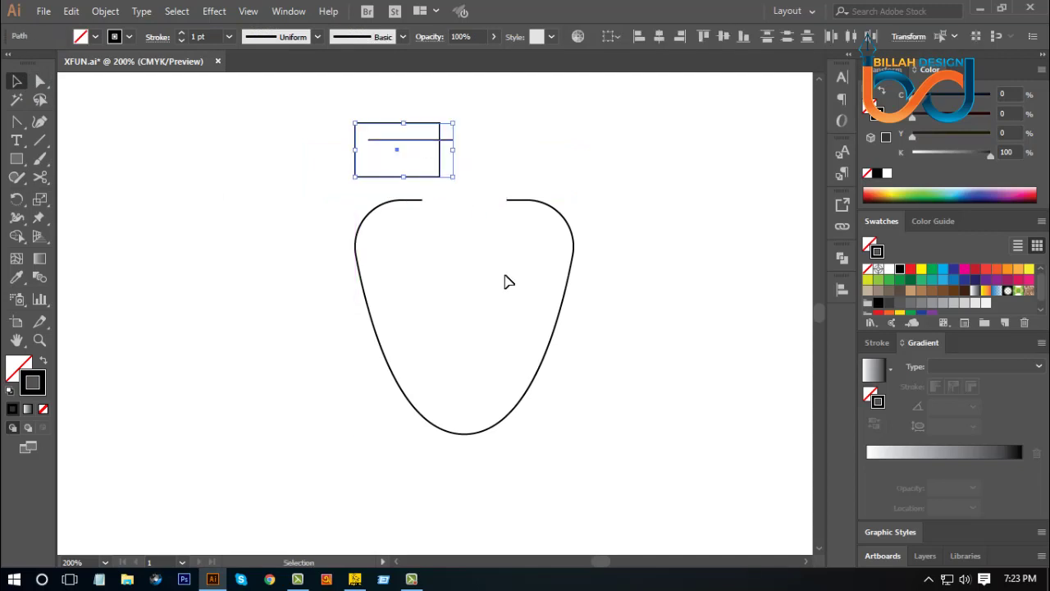
key("Delete")
left_click_drag(632, 422, 616, 415)
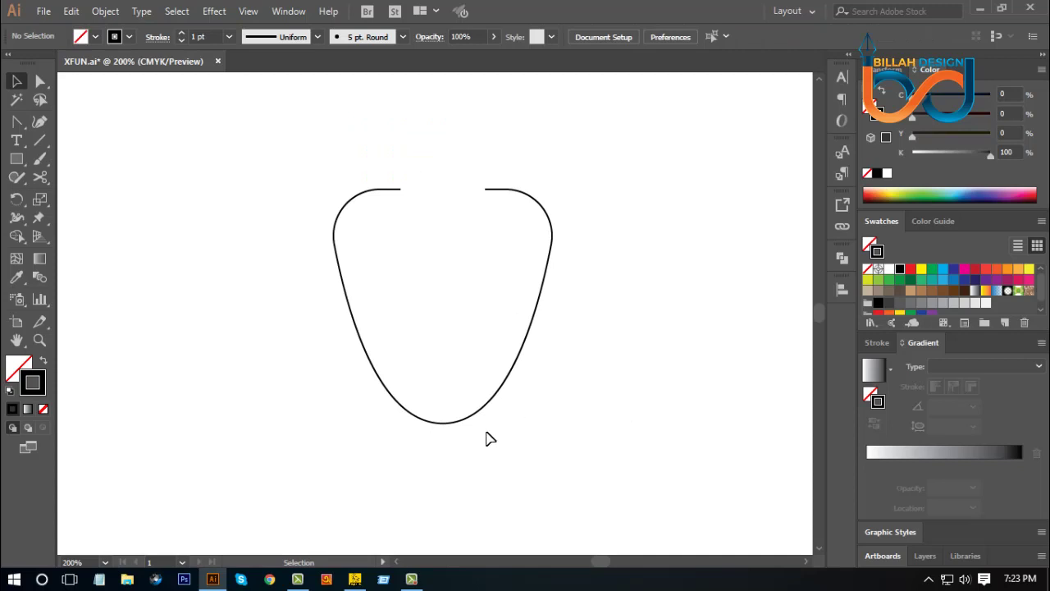
- Colour the open cup outline red and raise its stroke weight to 8 pt
left_click(479, 393)
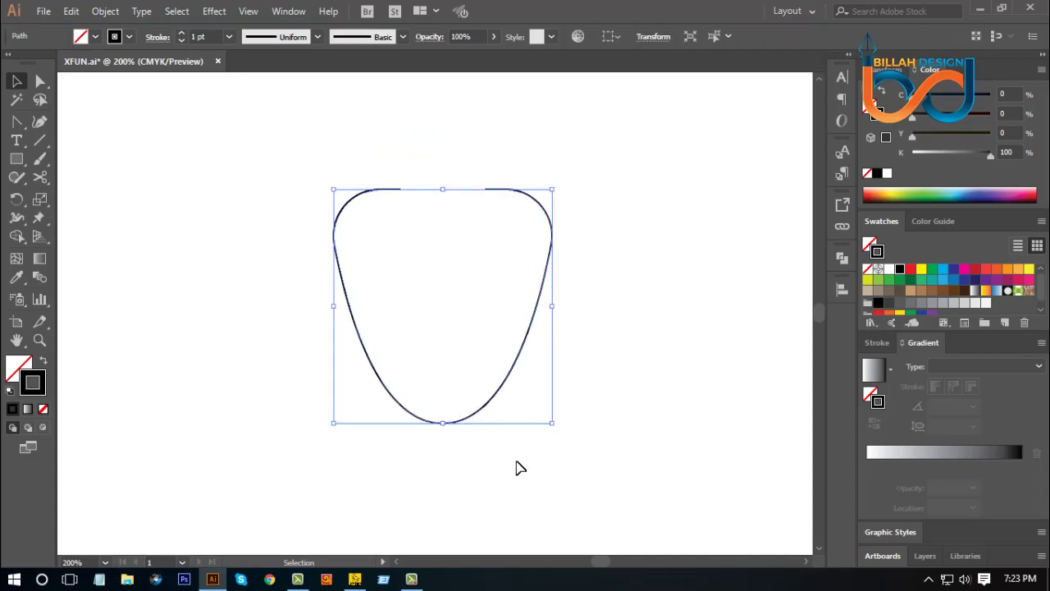
key("a")
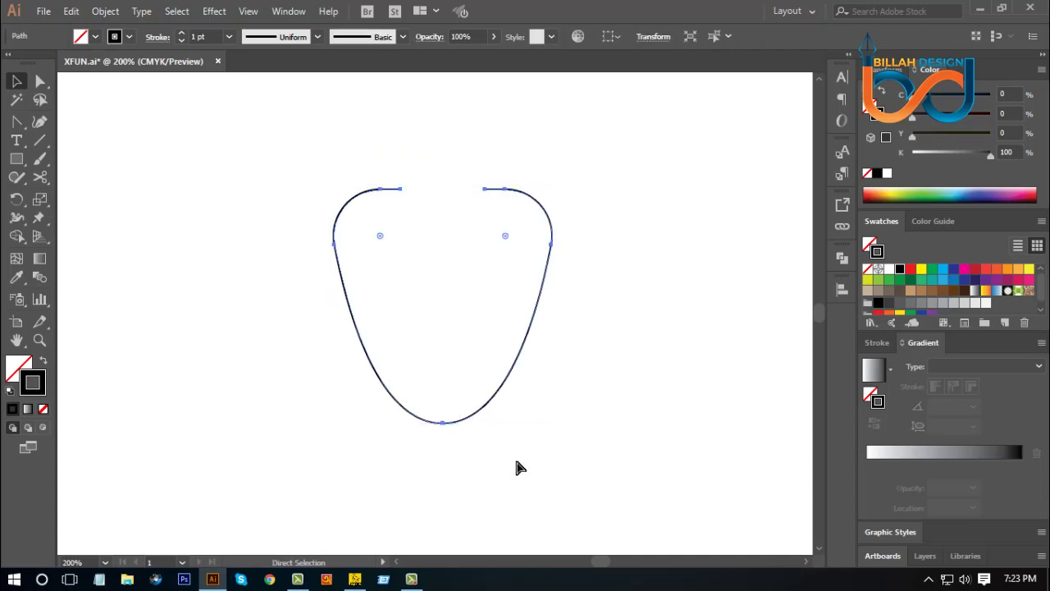
key("v")
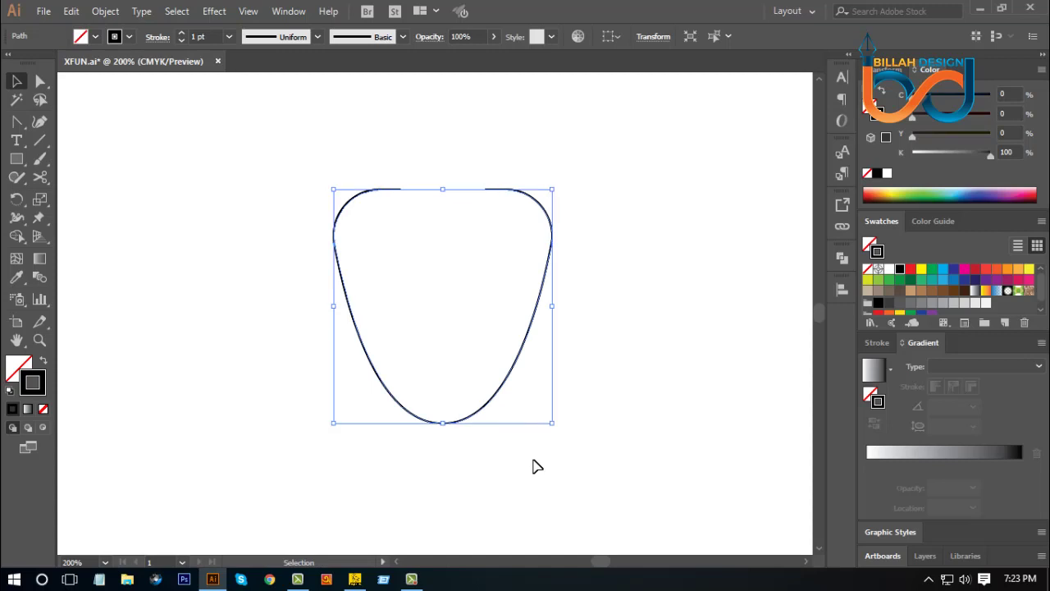
left_click(913, 271)
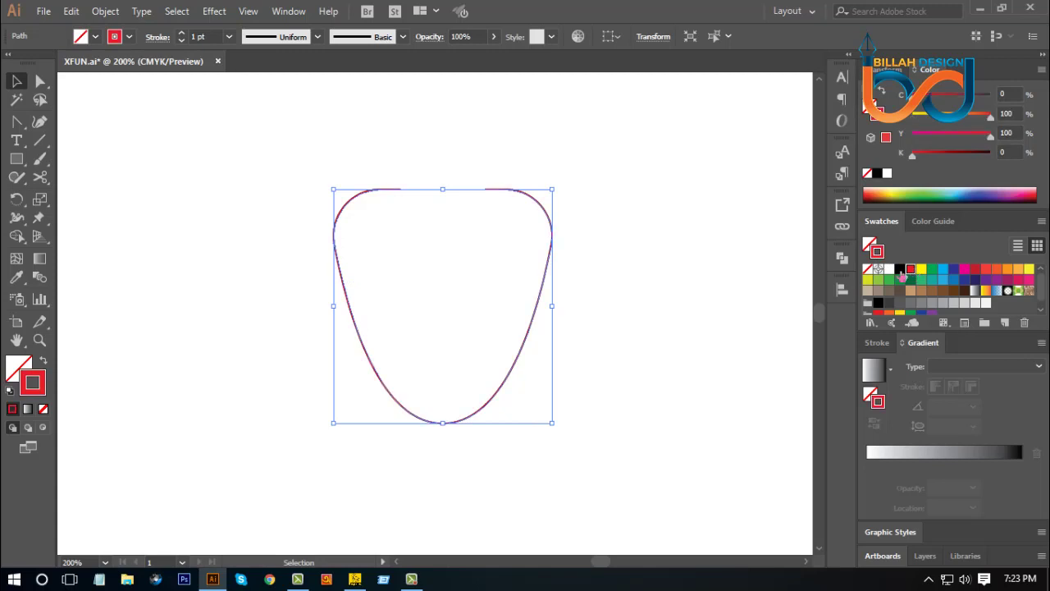
left_click(181, 34)
left_click(181, 34)
left_click(181, 34)
left_click(181, 34)
left_click(182, 34)
left_click(181, 33)
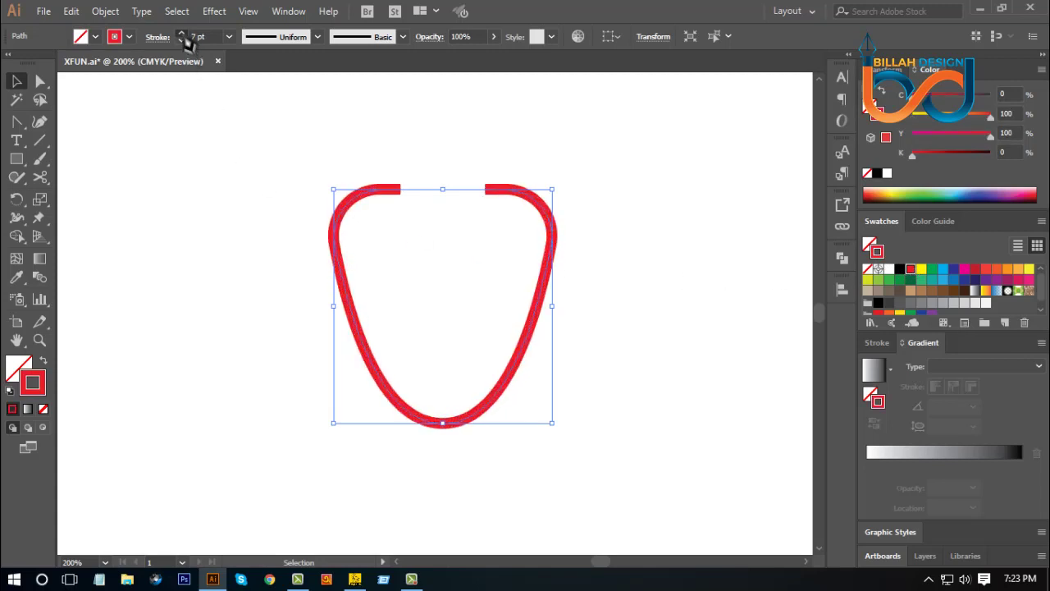
left_click(181, 34)
left_click(480, 488)
scroll(555, 466, "down", 1)
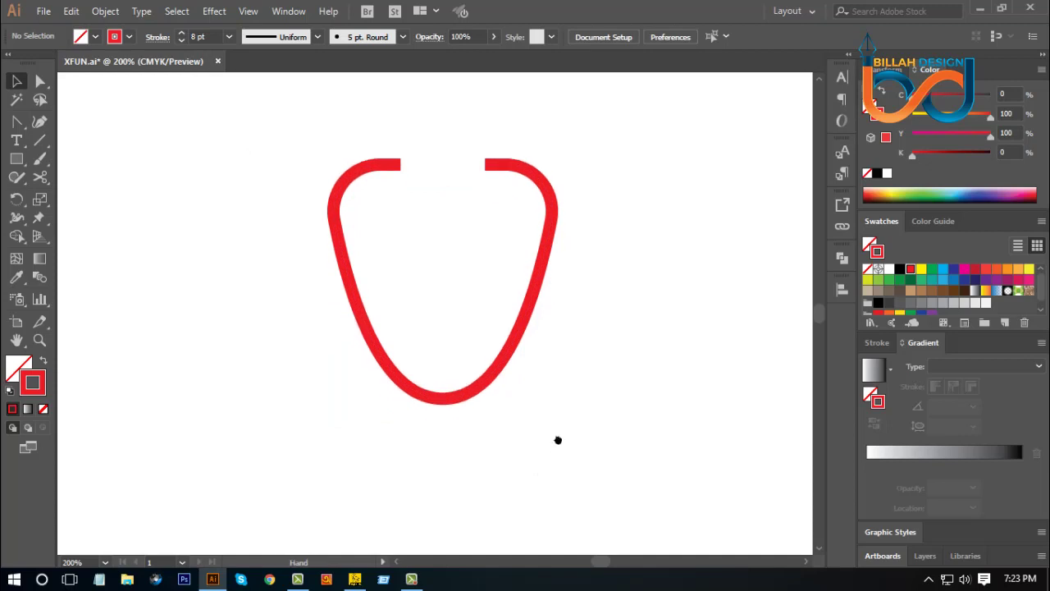
left_click(40, 140)
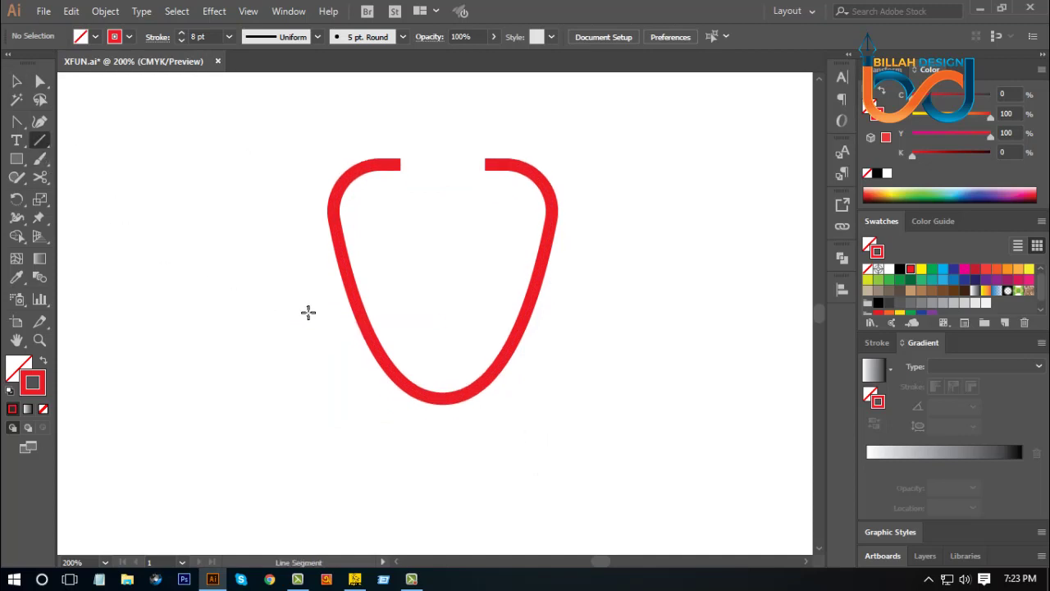
- Draw a thin horizontal line across the lower part of the red tube
left_click_drag(308, 312, 581, 312)
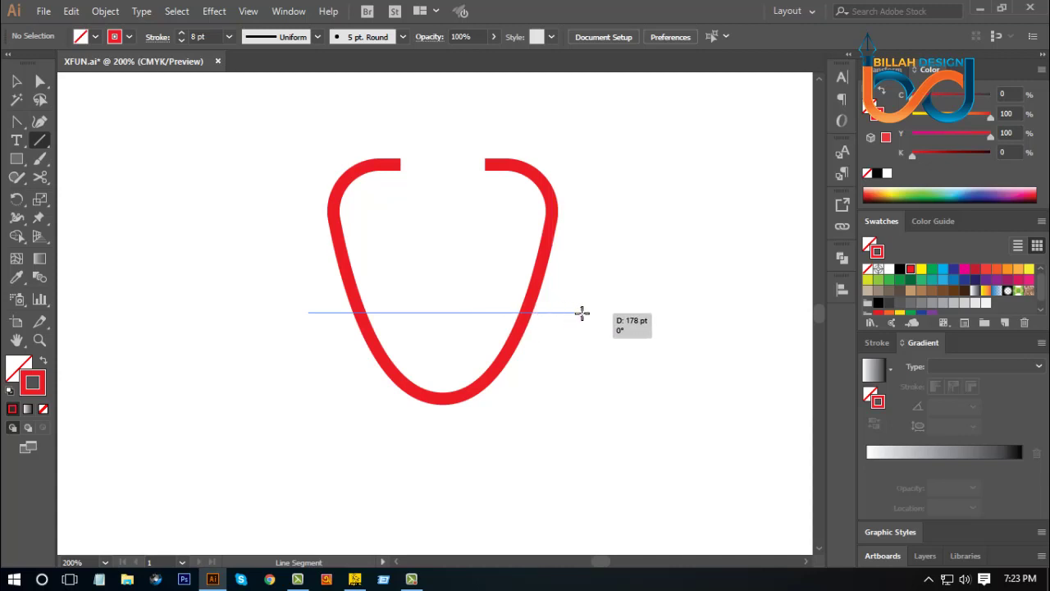
left_click_drag(581, 313, 581, 312)
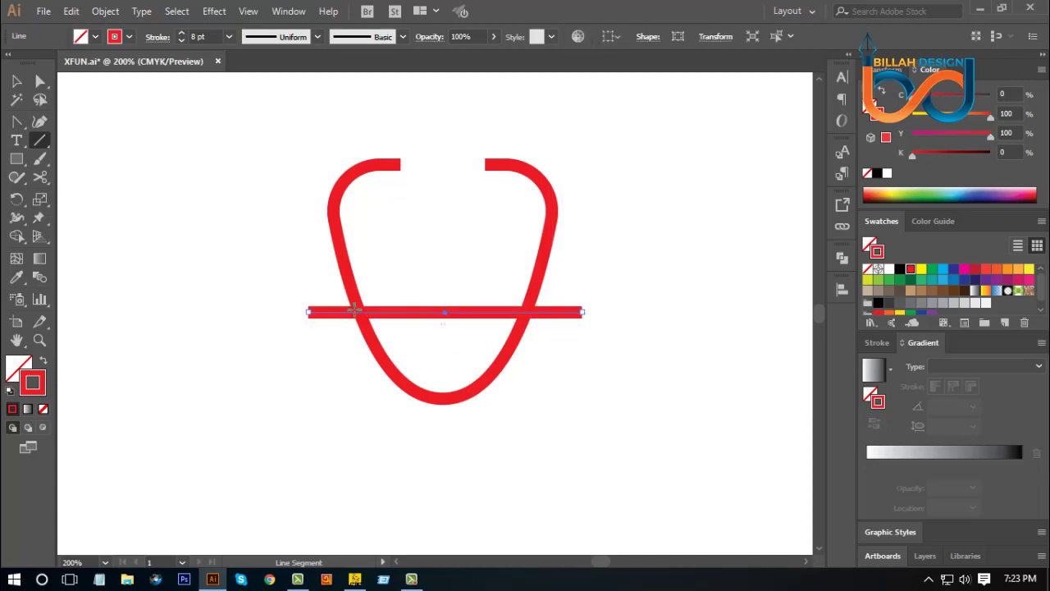
left_click(181, 39)
left_click(181, 39)
left_click(181, 40)
left_click(181, 40)
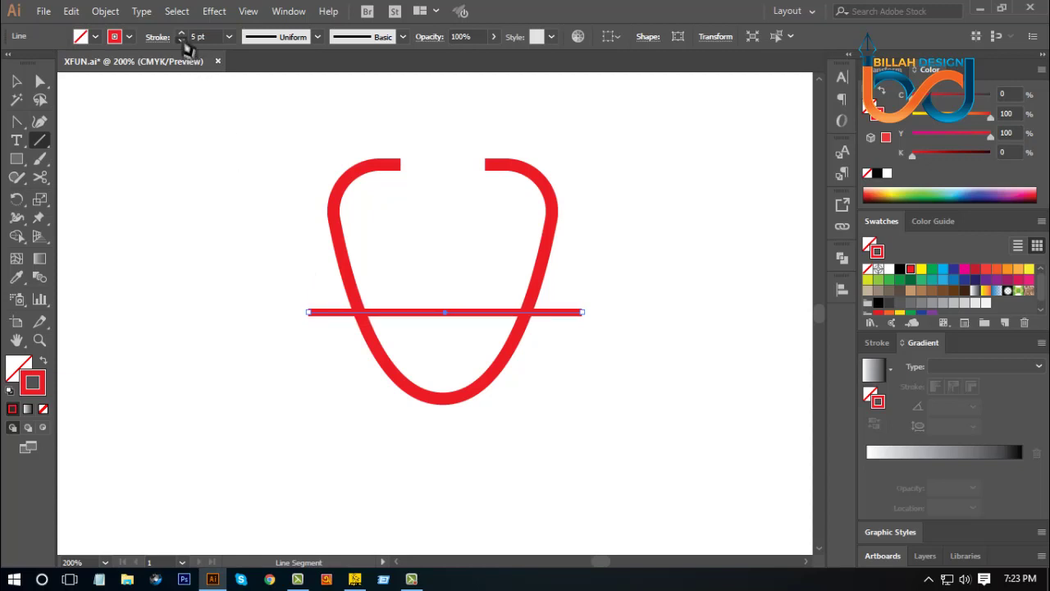
left_click(181, 40)
left_click(181, 39)
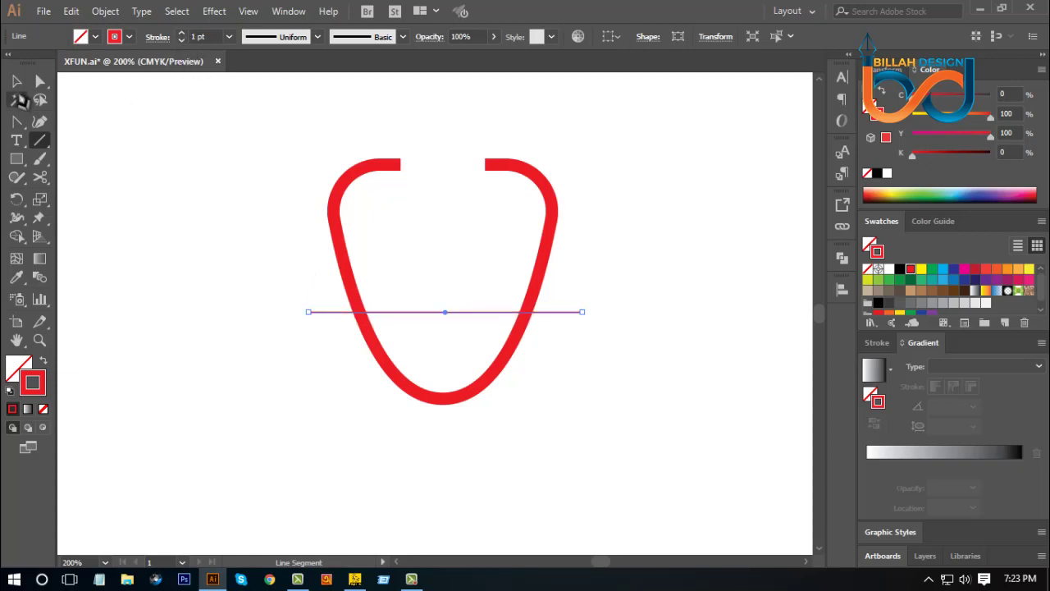
left_click(17, 81)
left_click(234, 349)
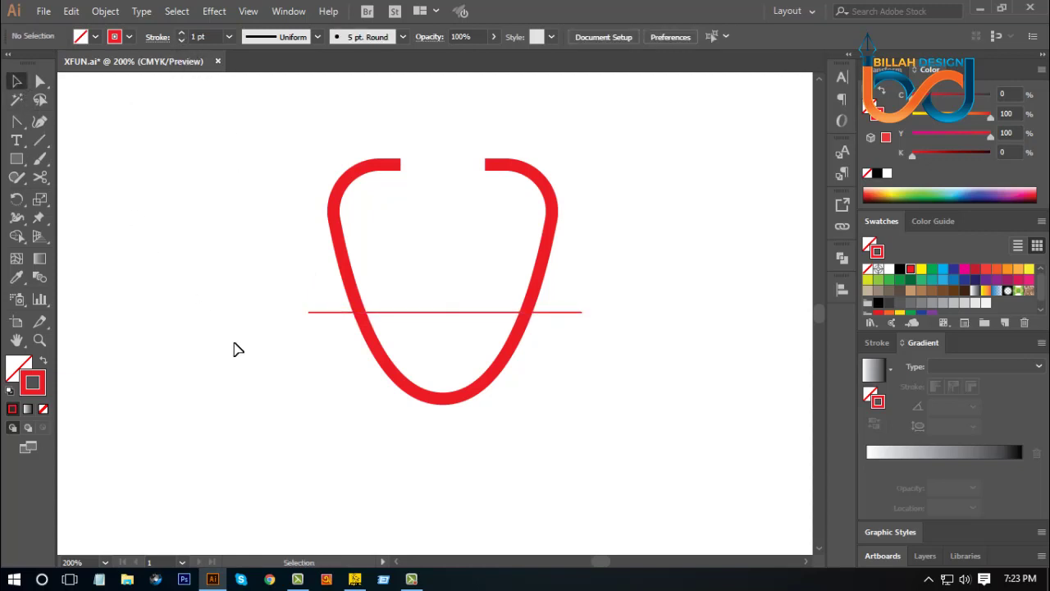
- Cut the tube at both line crossings, then delete the upper red pieces and the line
left_click(345, 289)
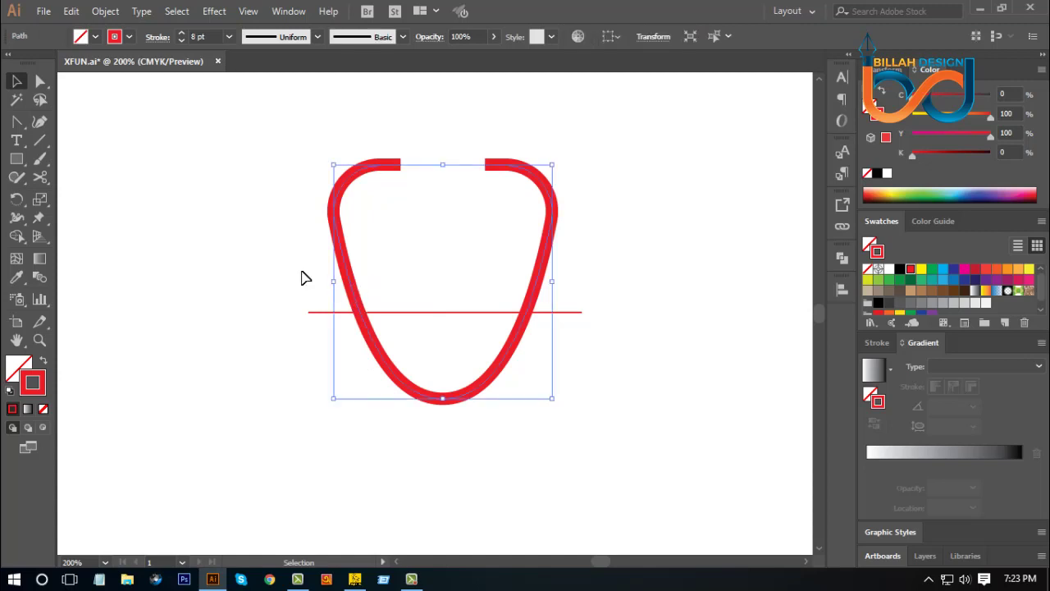
left_click(41, 177)
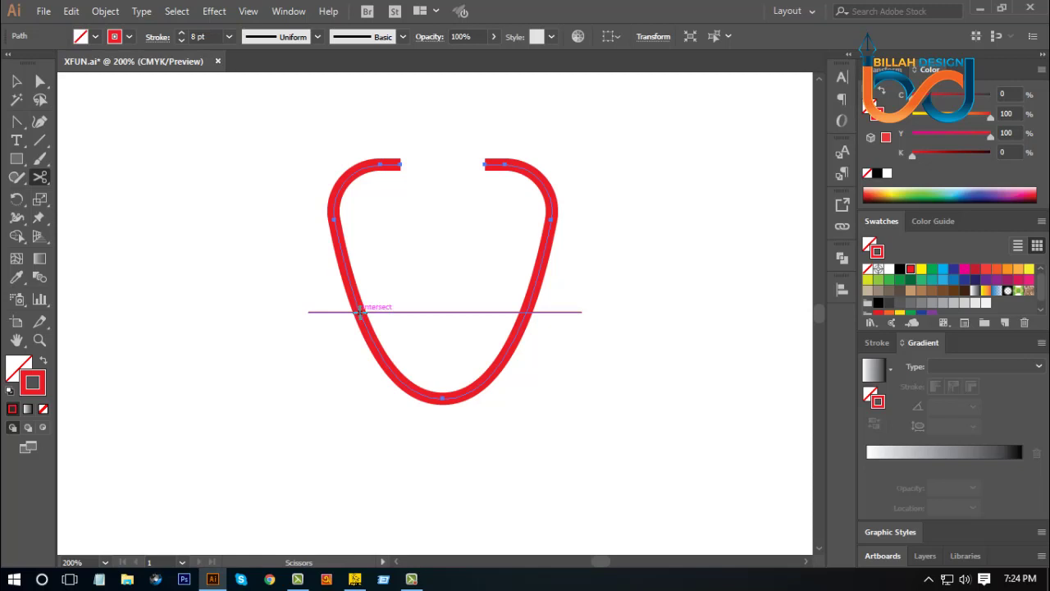
left_click(361, 312)
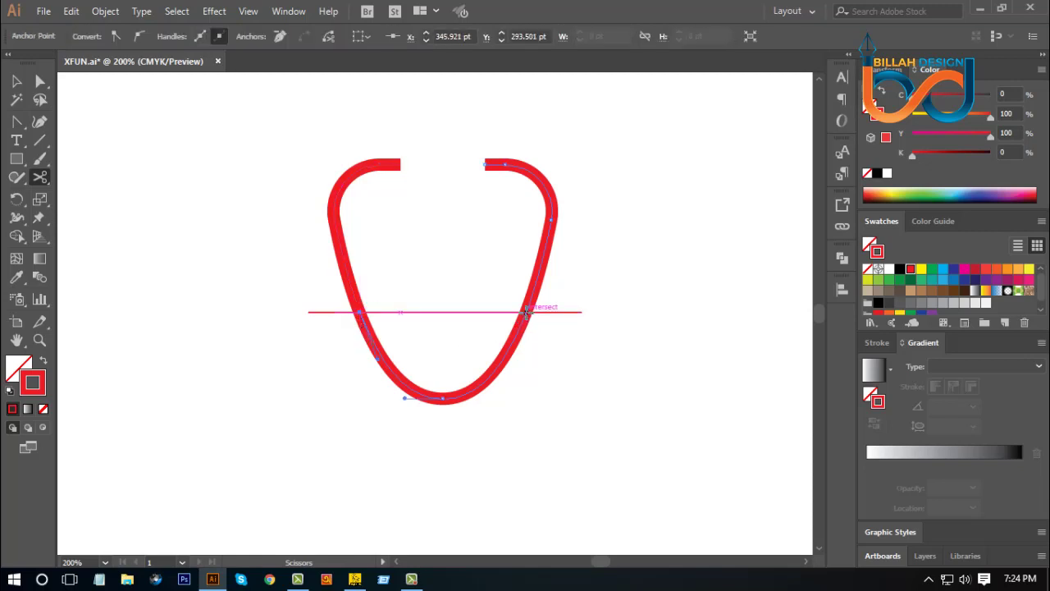
left_click(527, 312)
left_click(17, 80)
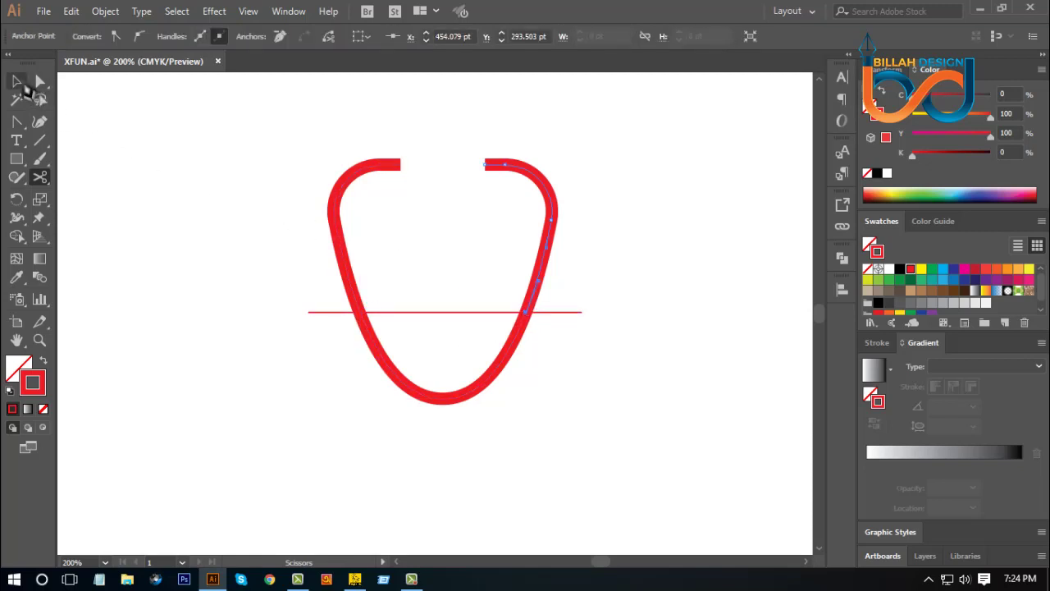
left_click(158, 202)
left_click_drag(335, 228, 275, 219)
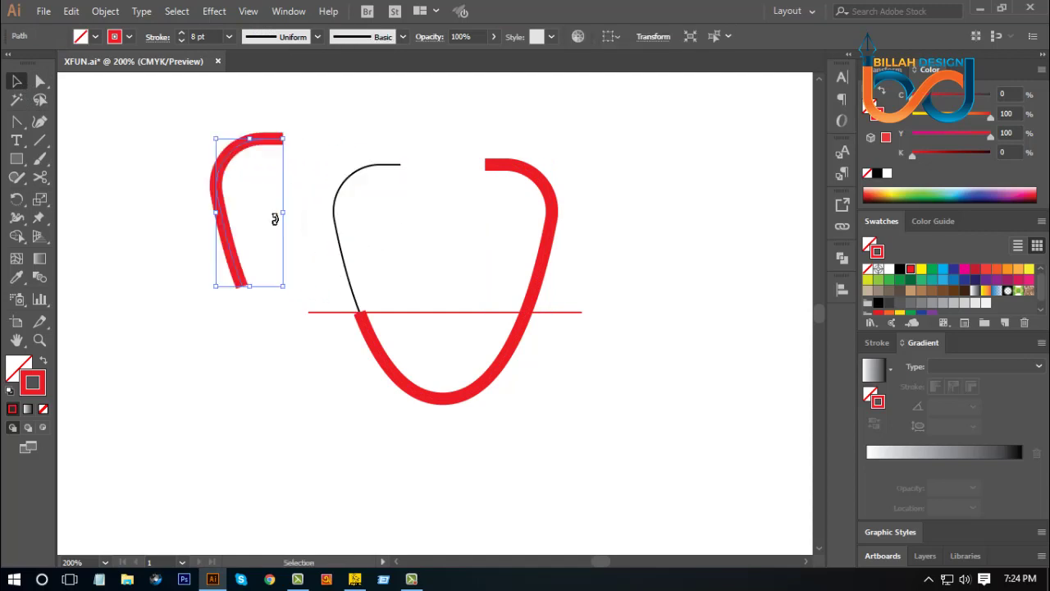
key("Delete")
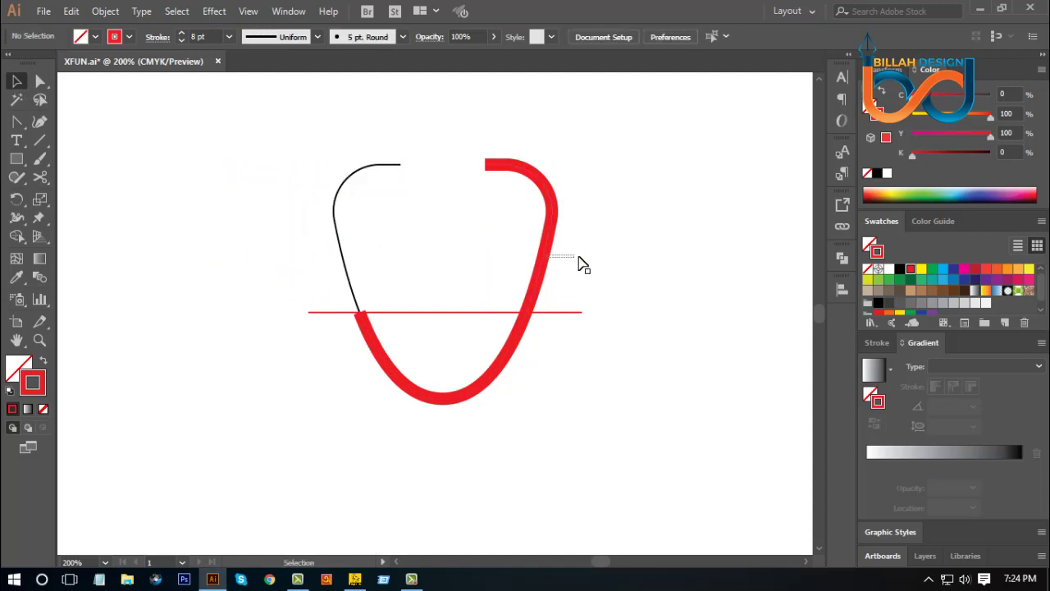
left_click_drag(550, 258, 636, 271)
key("Delete")
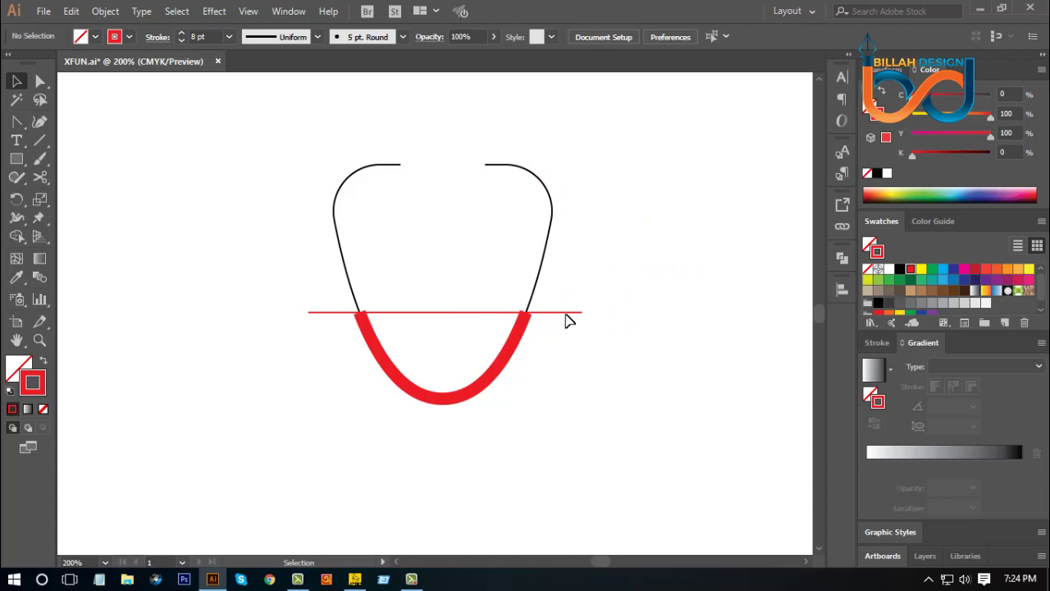
left_click(568, 315)
key("Delete")
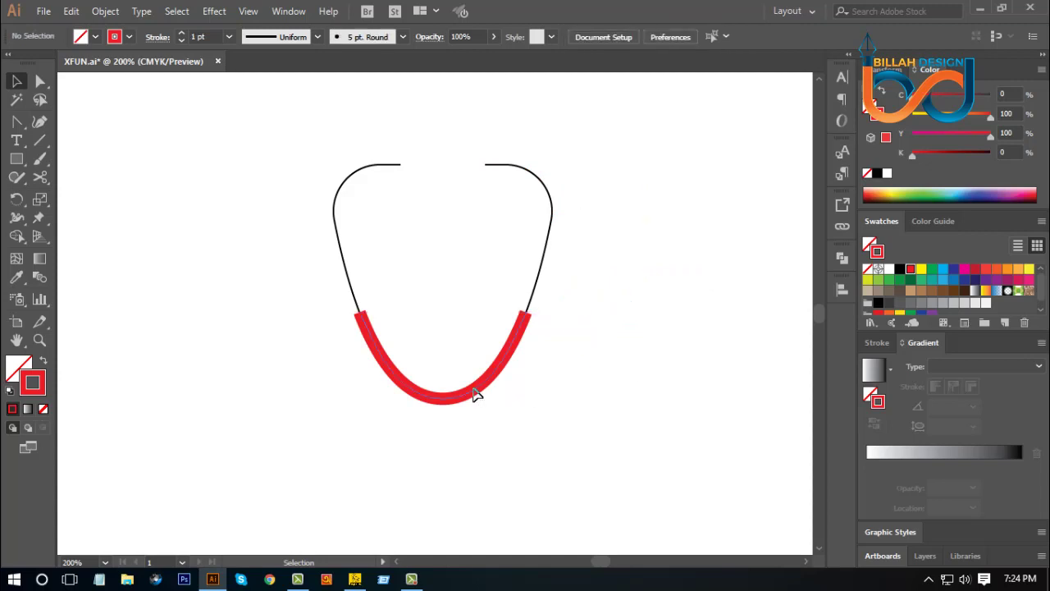
- Give the red bottom curve a Round Cap
left_click(477, 395)
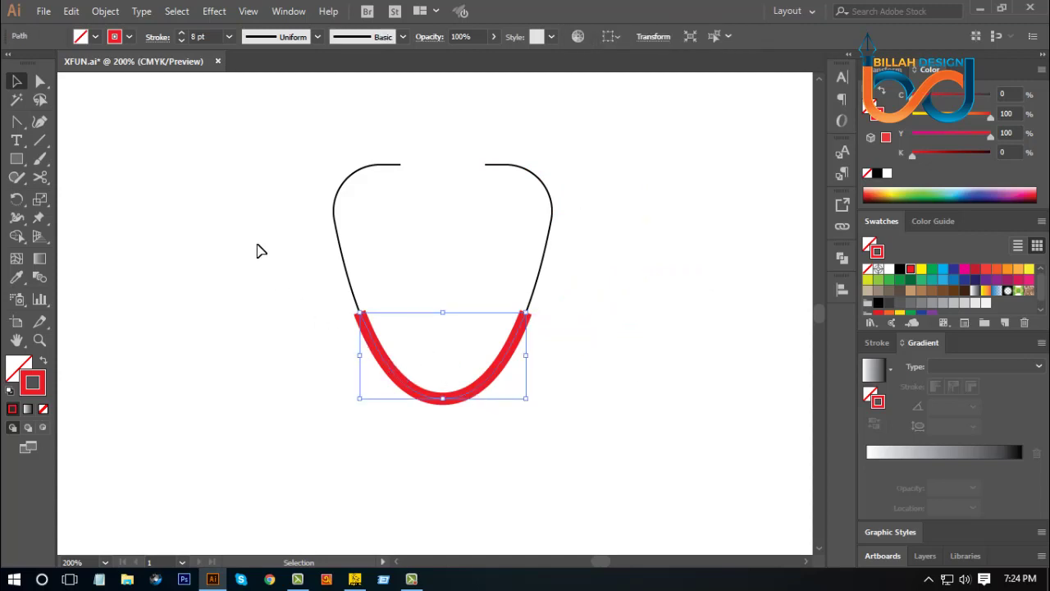
left_click(158, 36)
left_click(78, 76)
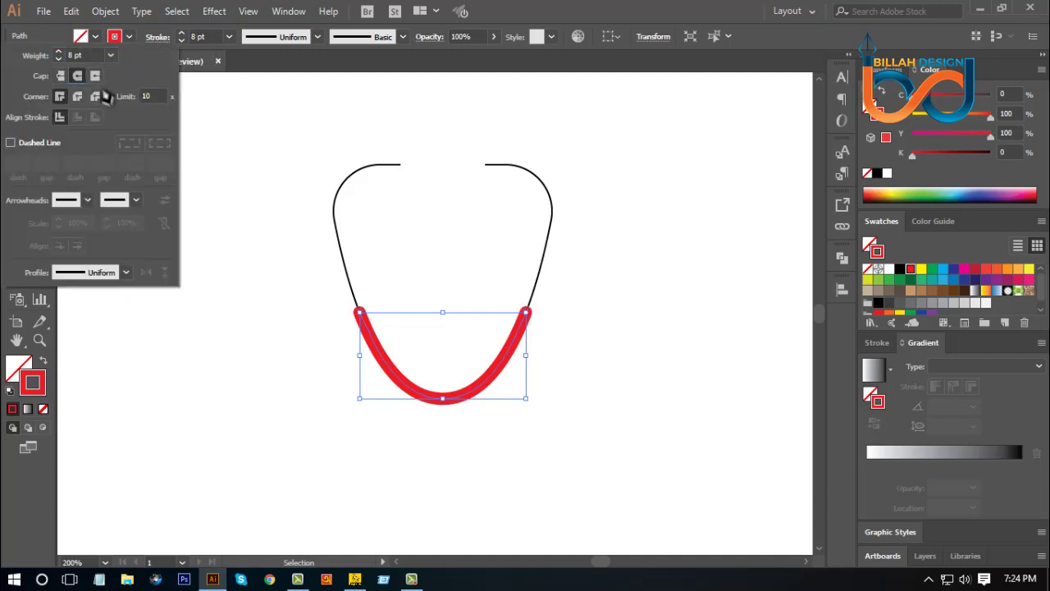
left_click(625, 368)
- Raise the black upper outline's stroke weight to 6 pt
left_click_drag(588, 160, 459, 213)
left_click(181, 33)
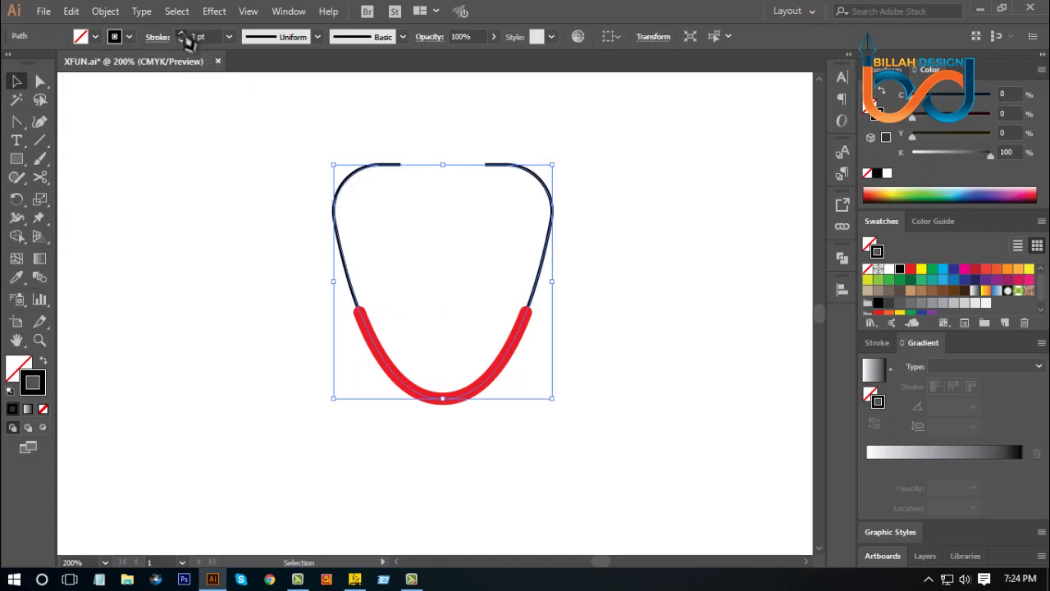
left_click(181, 33)
left_click(181, 33)
left_click(181, 32)
left_click(468, 412)
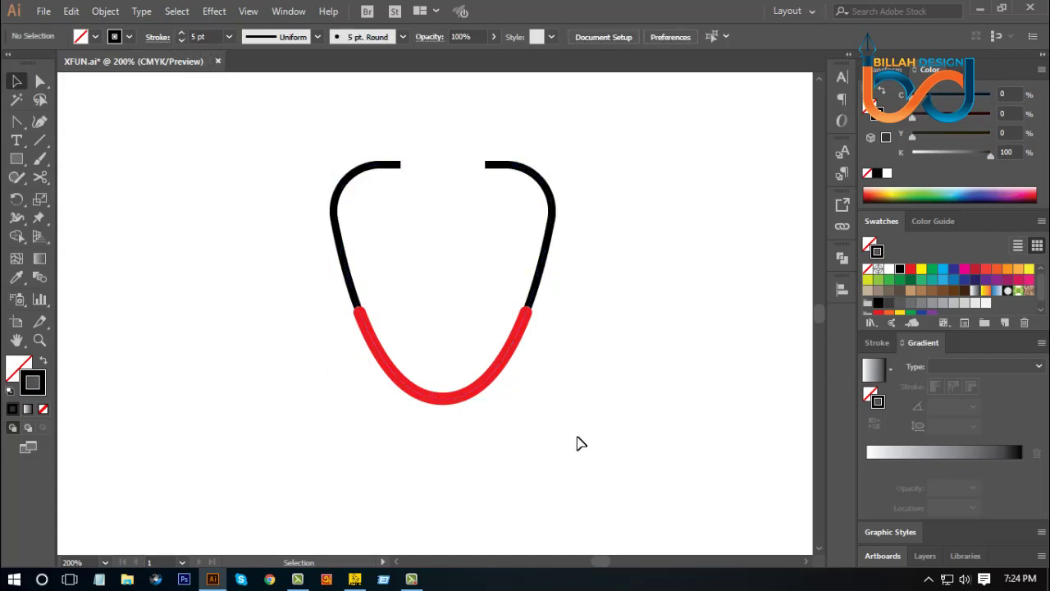
key("ctrl+0")
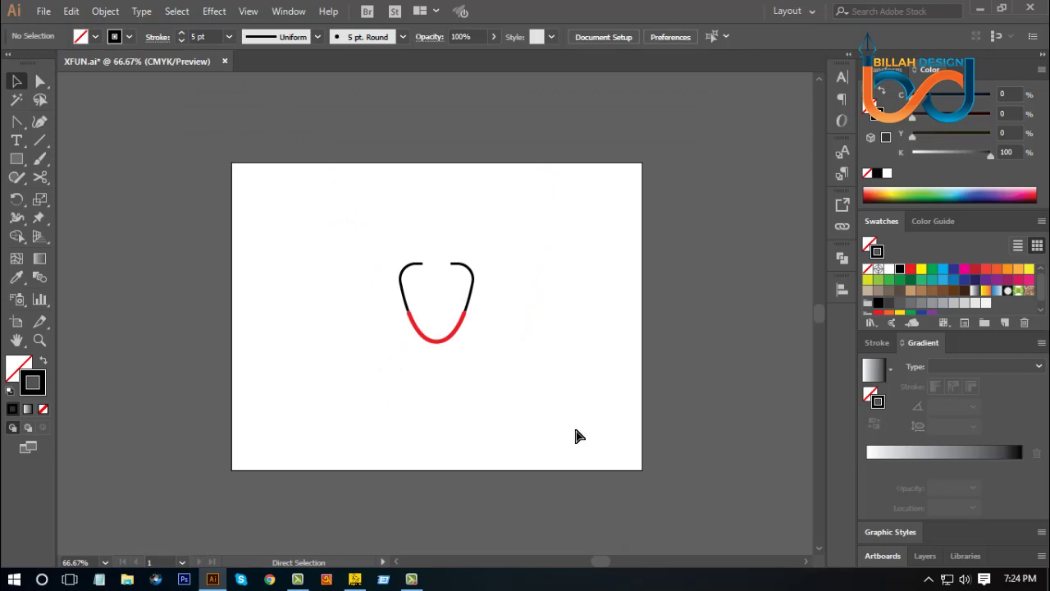
key("ctrl+1")
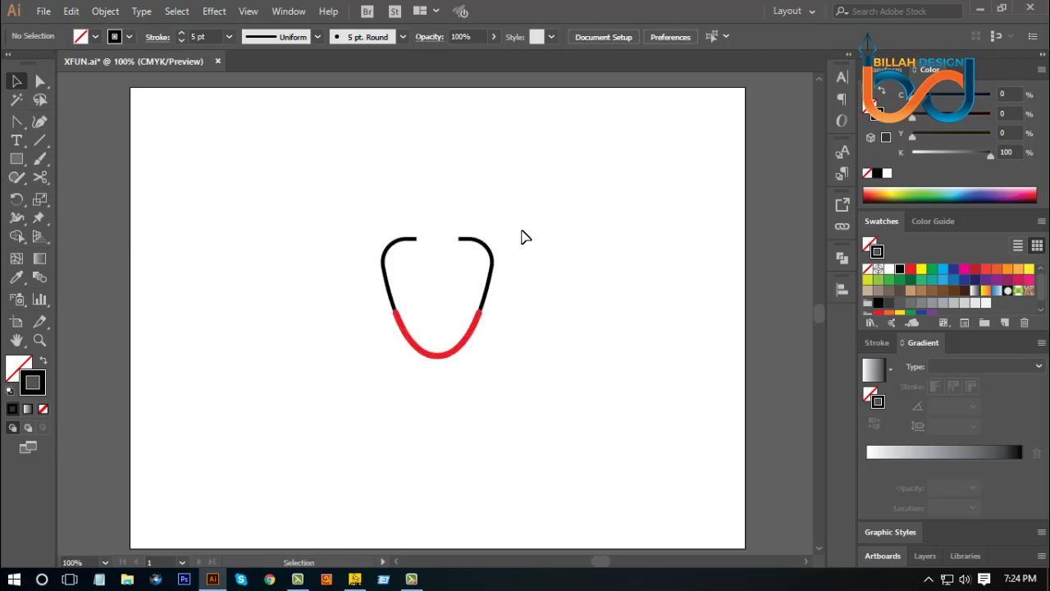
key("ctrl+a")
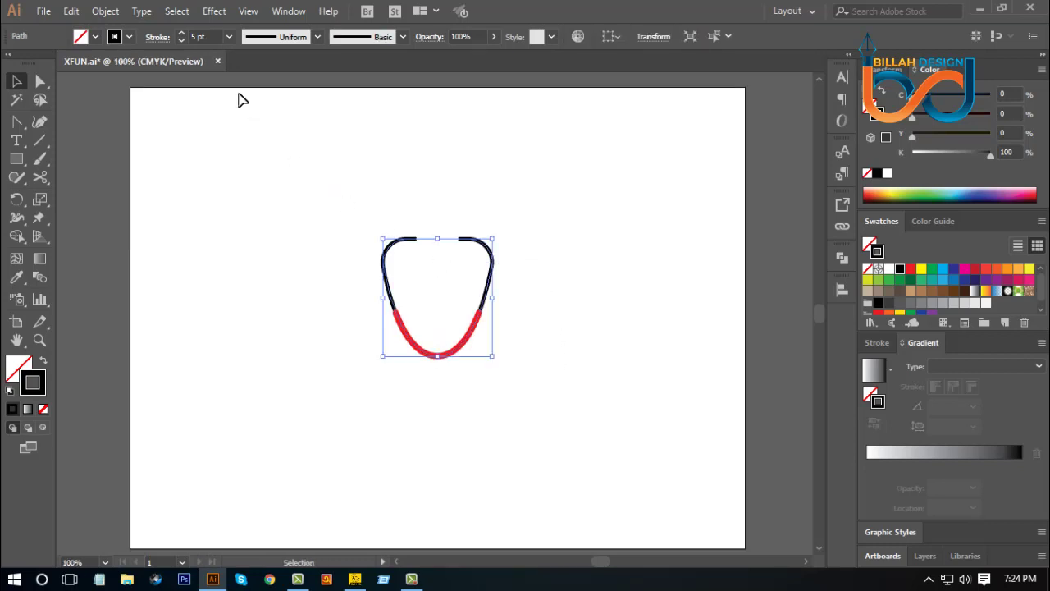
left_click(181, 33)
left_click(429, 402)
- Raise the red bottom curve's stroke weight to 13 pt
left_click(432, 356)
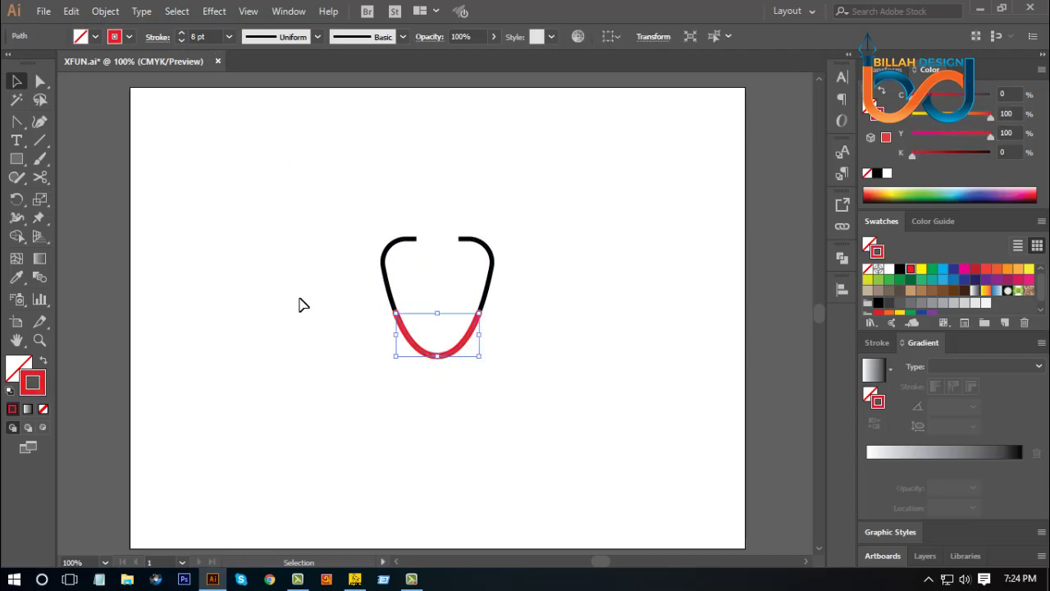
left_click(182, 34)
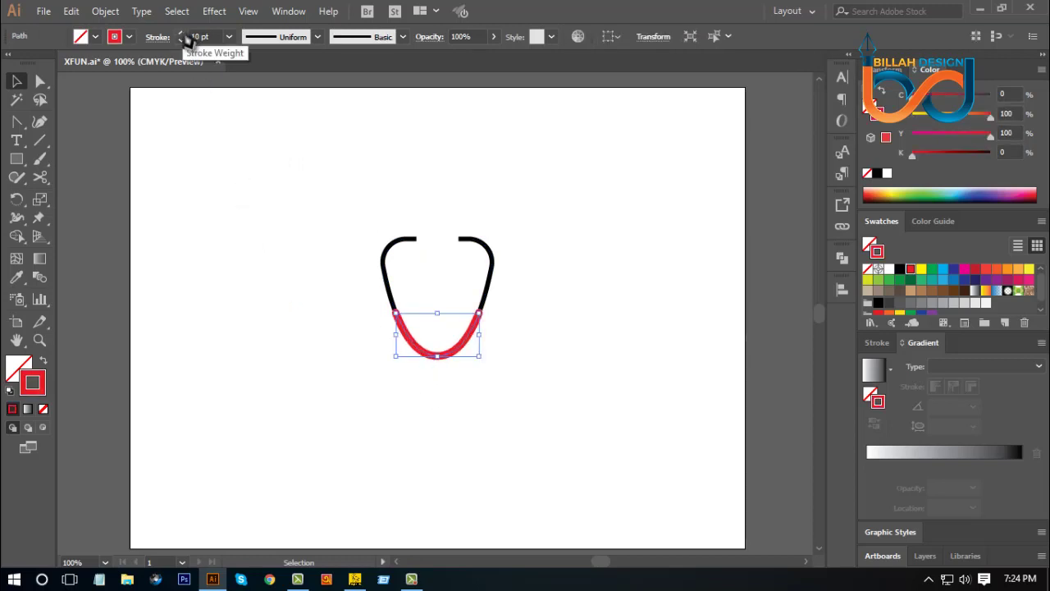
left_click(181, 34)
left_click(181, 34)
left_click(182, 34)
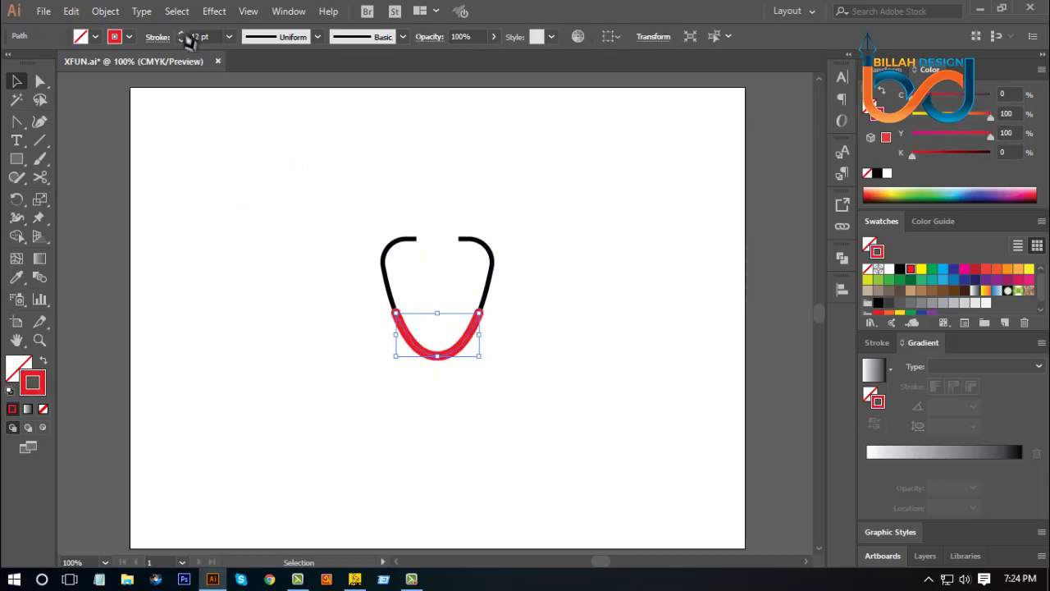
left_click(479, 456)
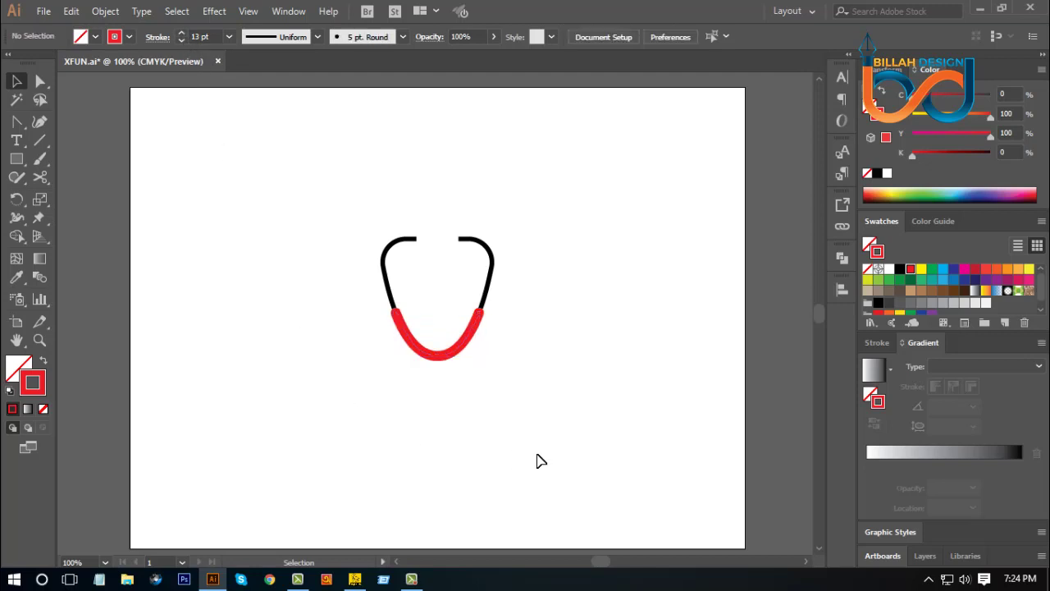
left_click_drag(346, 432, 534, 215)
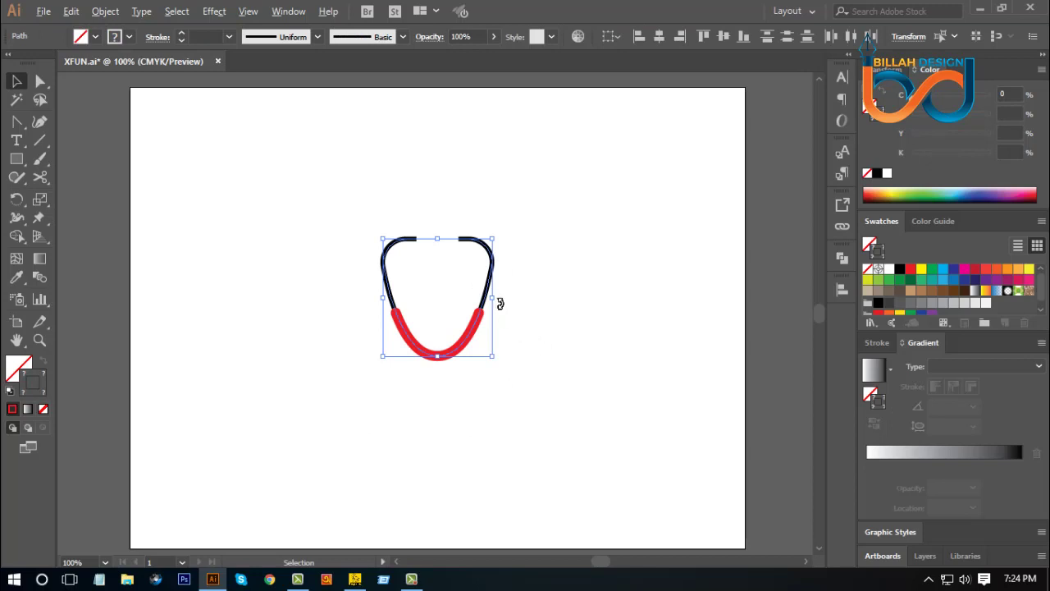
left_click_drag(494, 298, 489, 298)
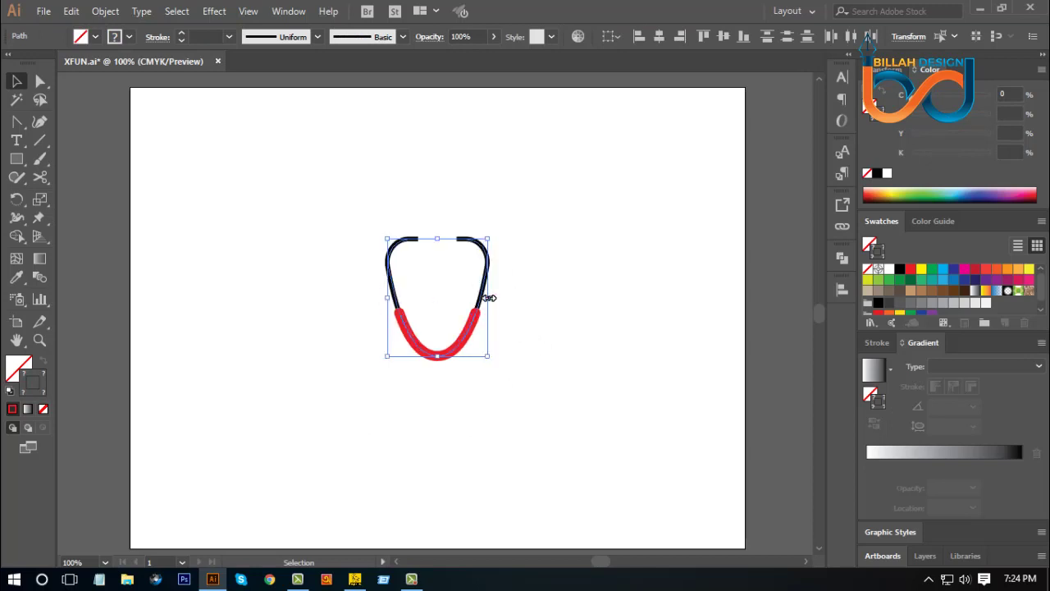
left_click(570, 401)
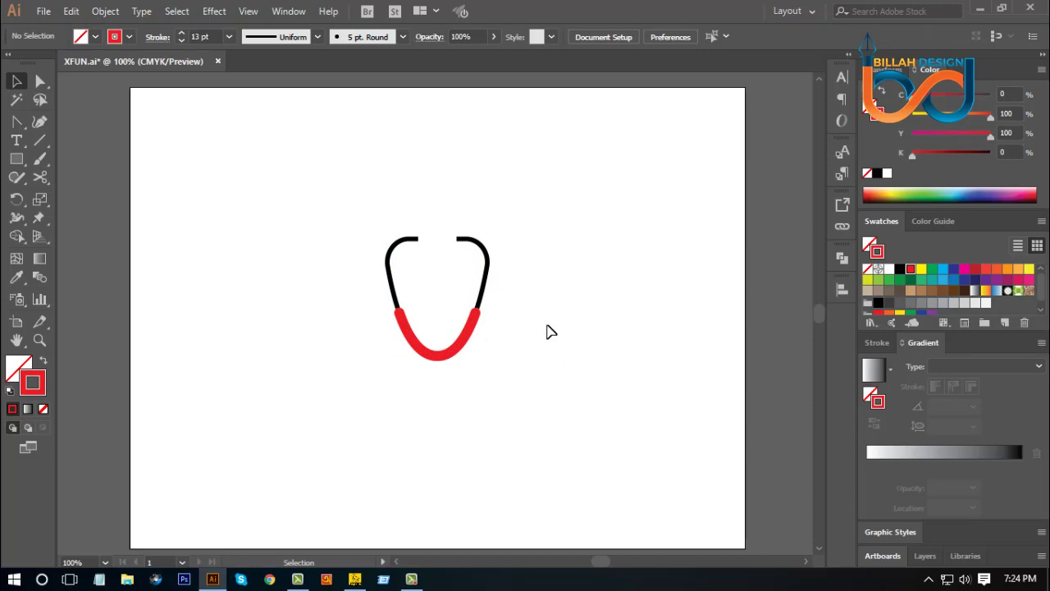
key("ctrl+plus")
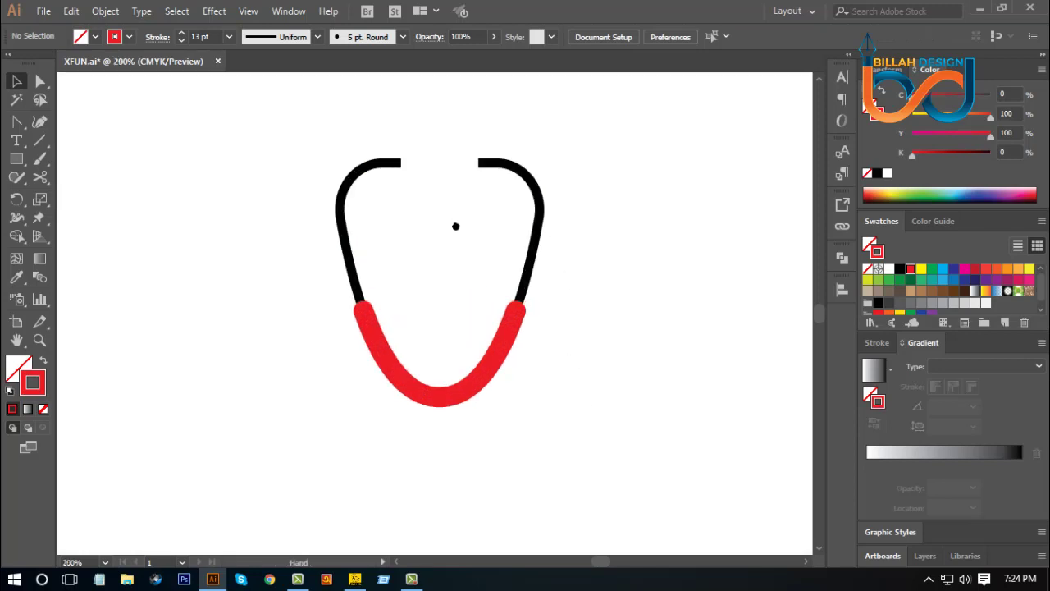
left_click_drag(457, 227, 467, 260)
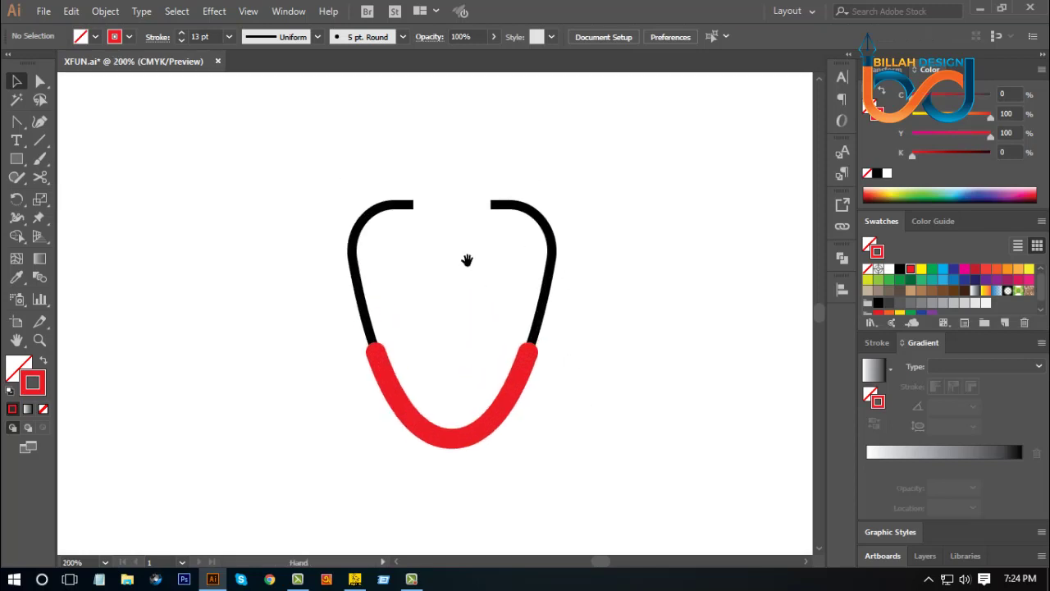
left_click(475, 437)
left_click(285, 314)
key("ctrl+minus")
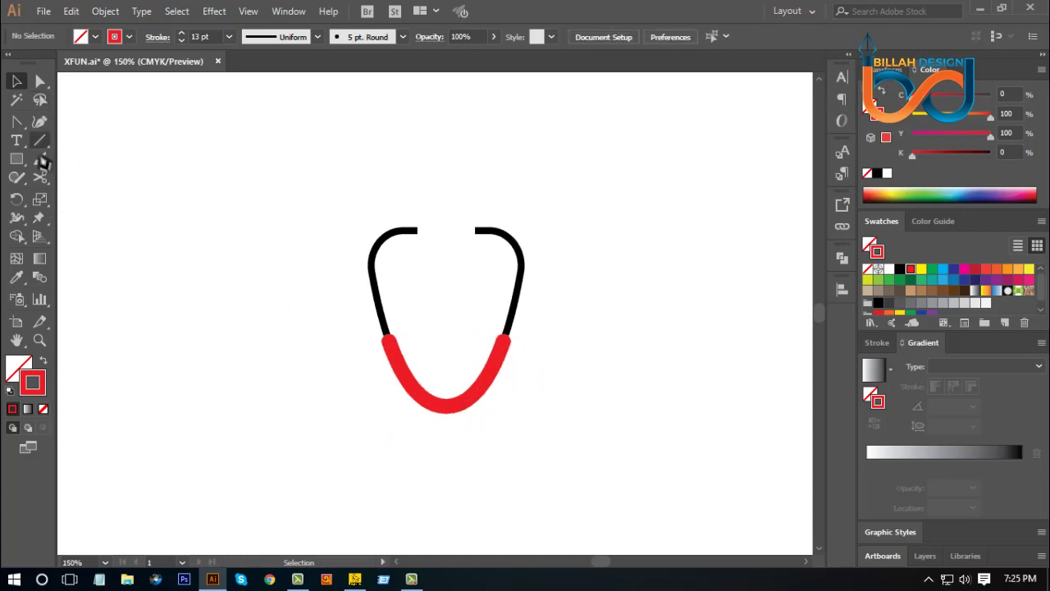
left_click_drag(16, 159, 65, 215)
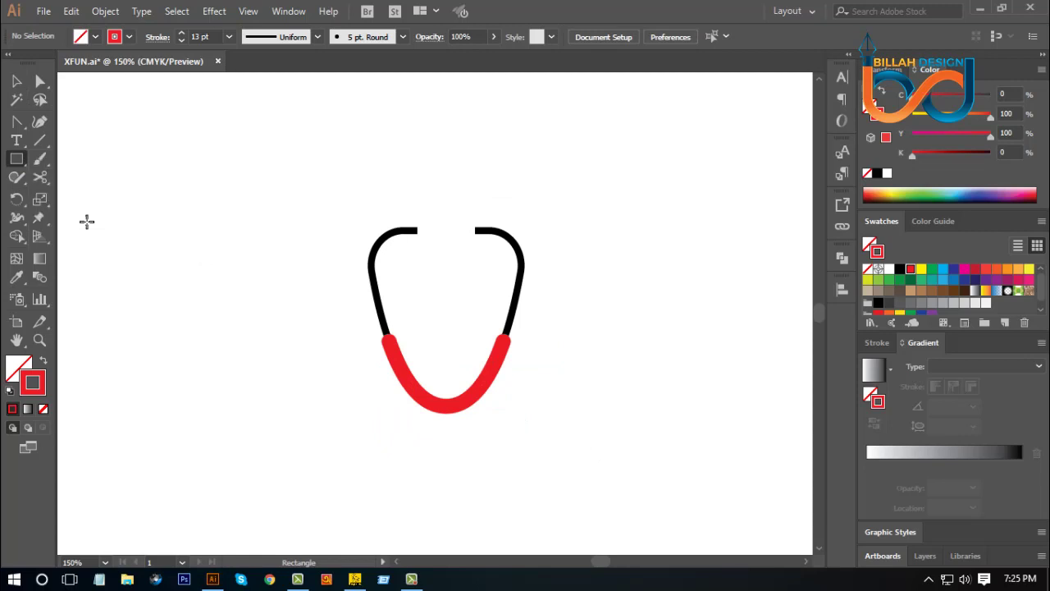
- Draw a small red-filled, outline-free triangle pointing left at the left tube's top end
left_click_drag(246, 226, 257, 243)
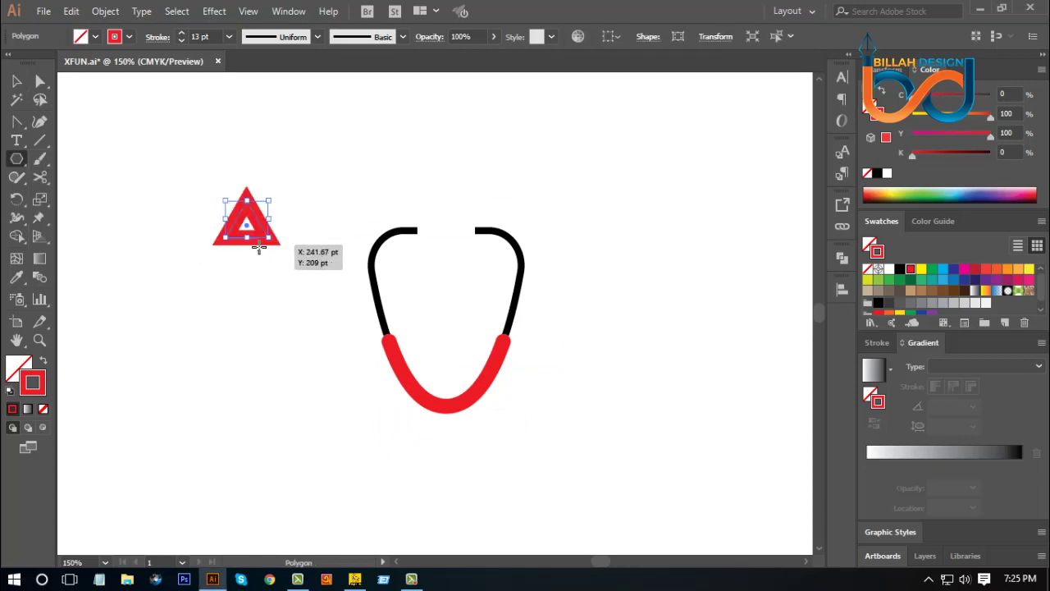
left_click(43, 362)
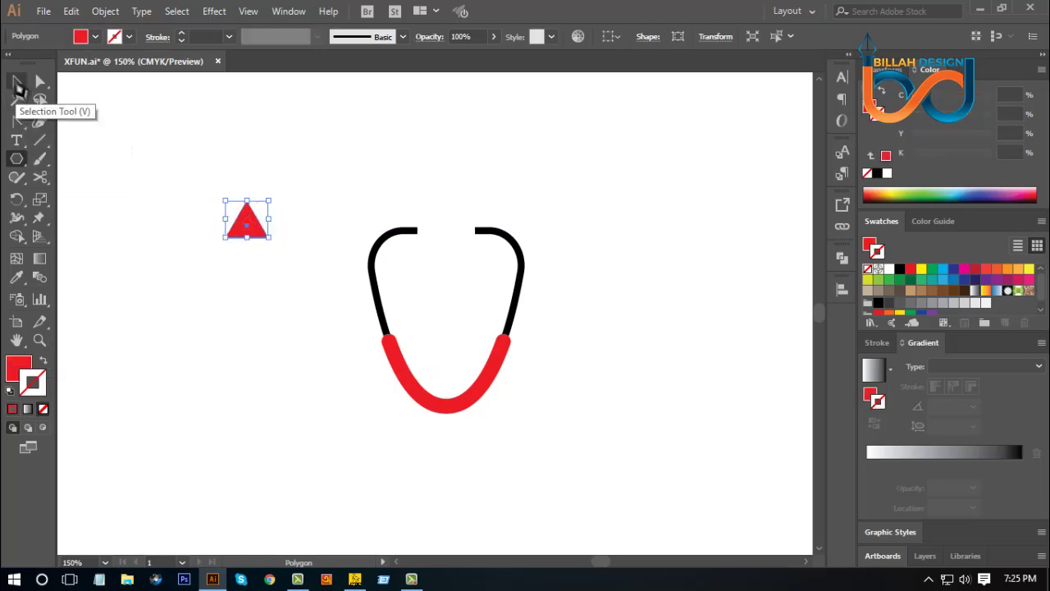
left_click(17, 80)
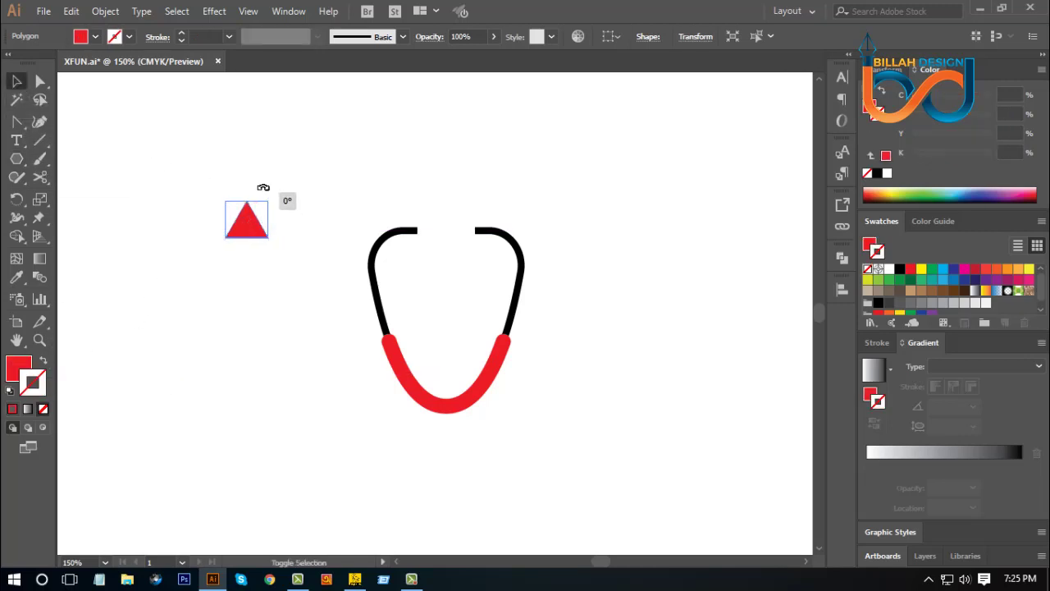
left_click_drag(263, 192, 433, 238)
left_click(262, 291)
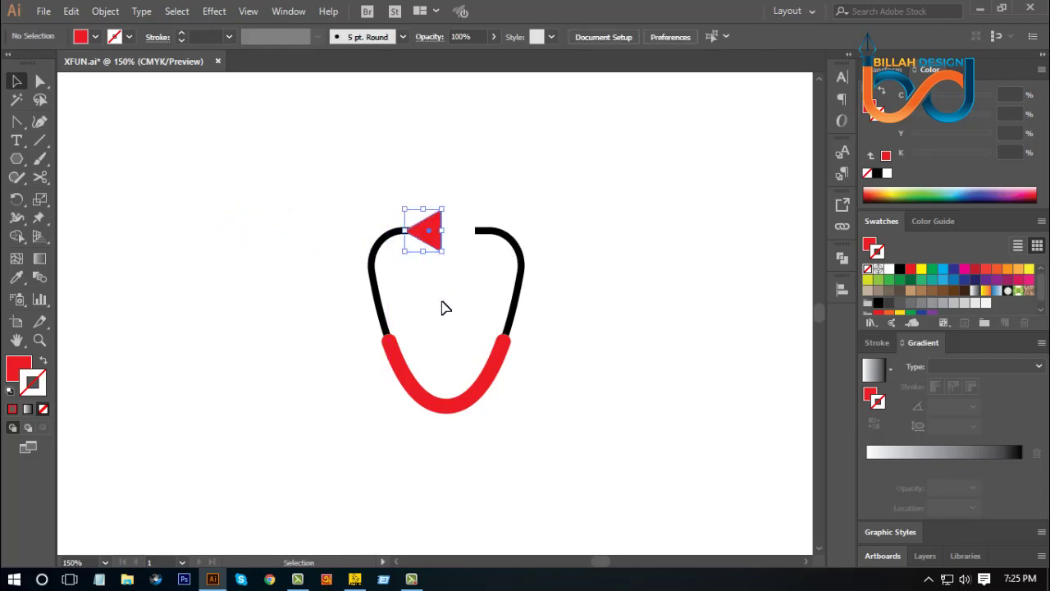
left_click(442, 306)
- Round the triangle's corners and change its fill to black
left_click(39, 80)
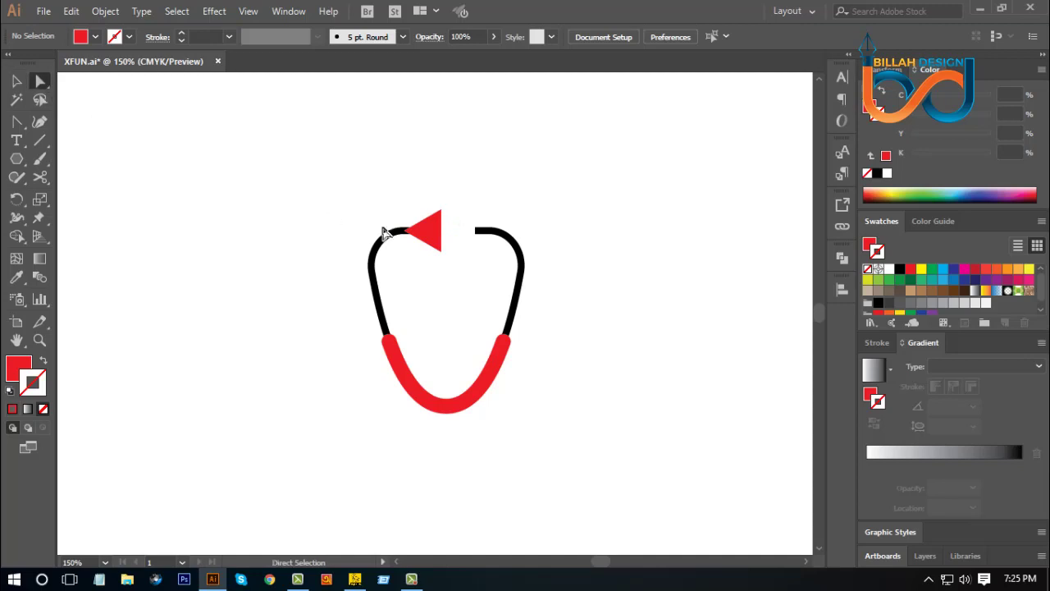
left_click_drag(452, 201, 438, 269)
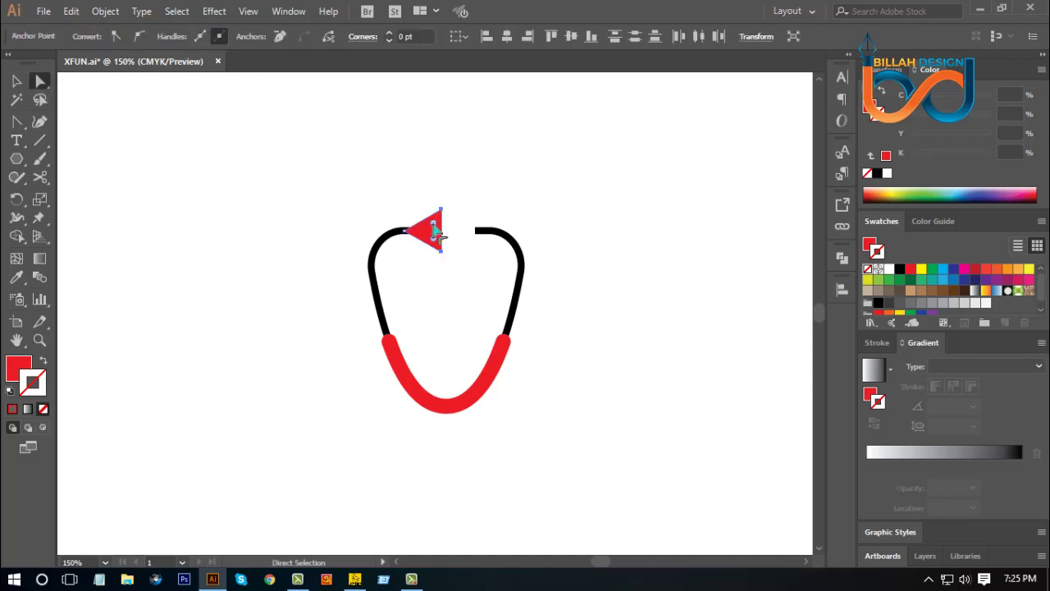
left_click_drag(439, 233, 434, 226)
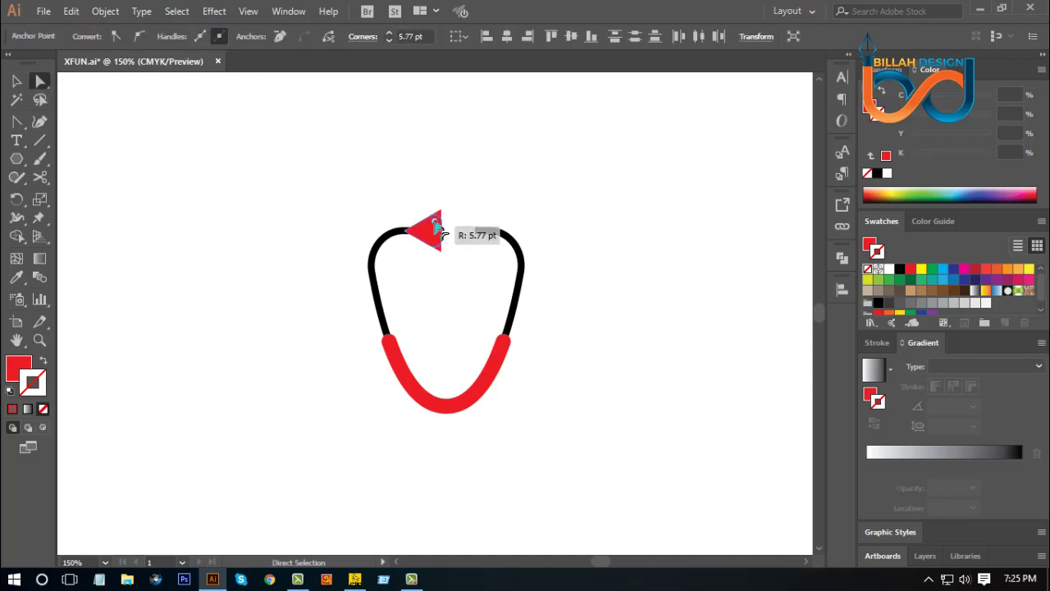
left_click(467, 295)
left_click(422, 234)
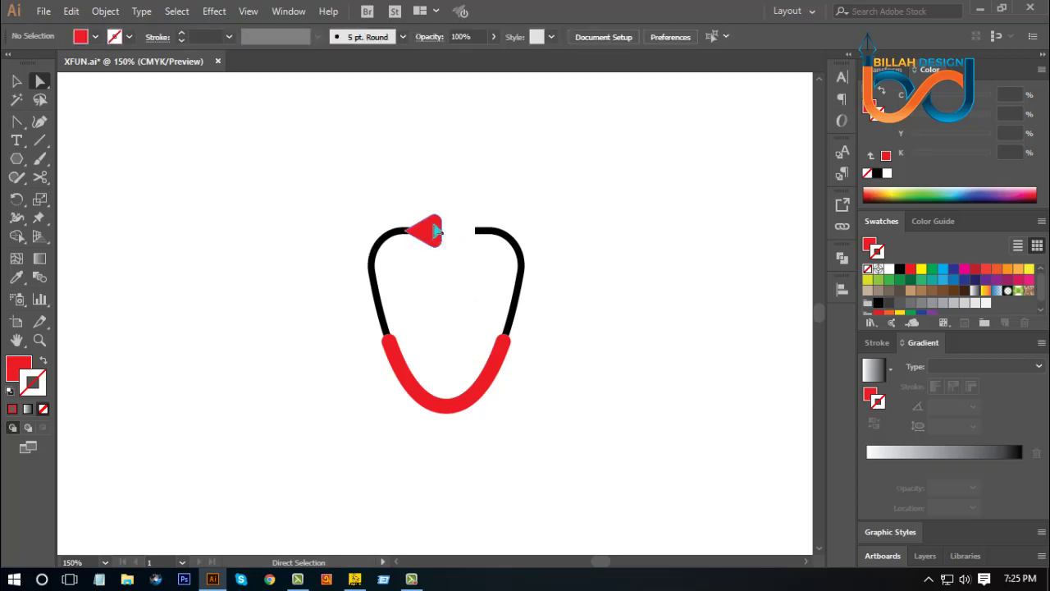
left_click(910, 270)
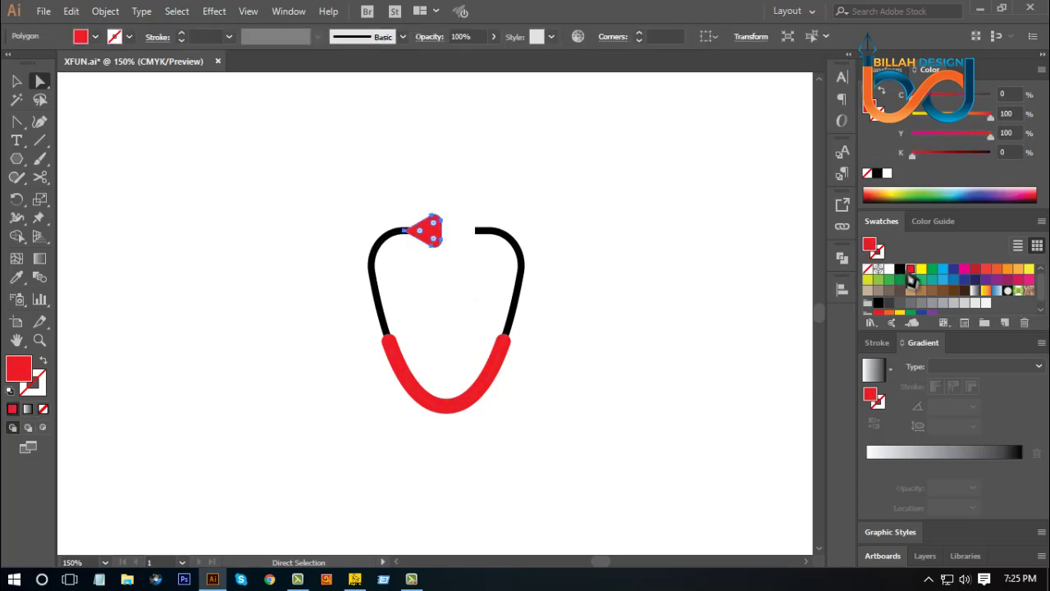
left_click(899, 269)
left_click(509, 254)
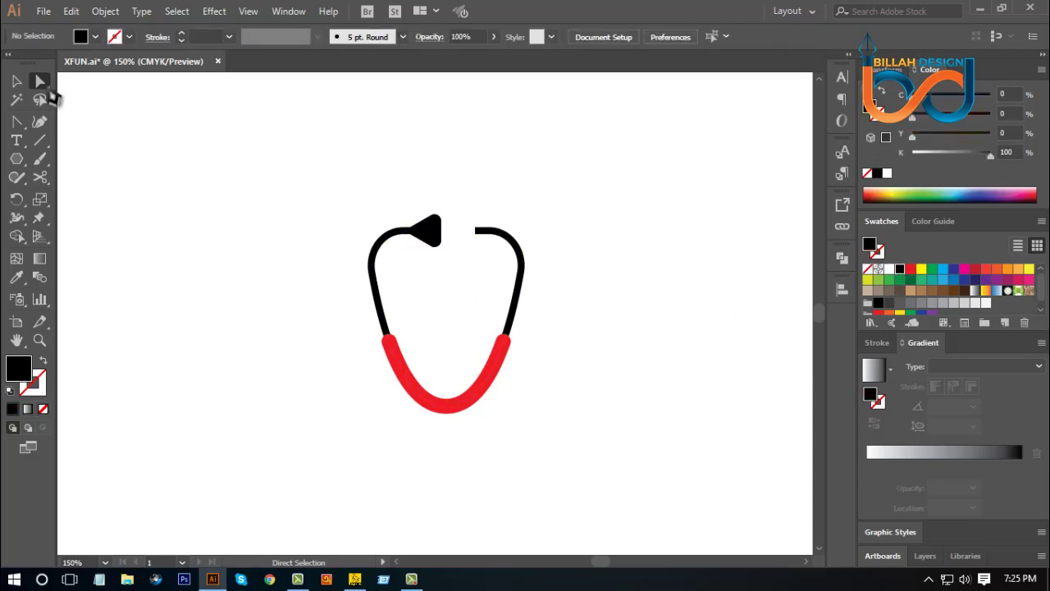
- Scale the black triangle down to about 27 × 24 pt
left_click(16, 82)
key("ctrl+plus")
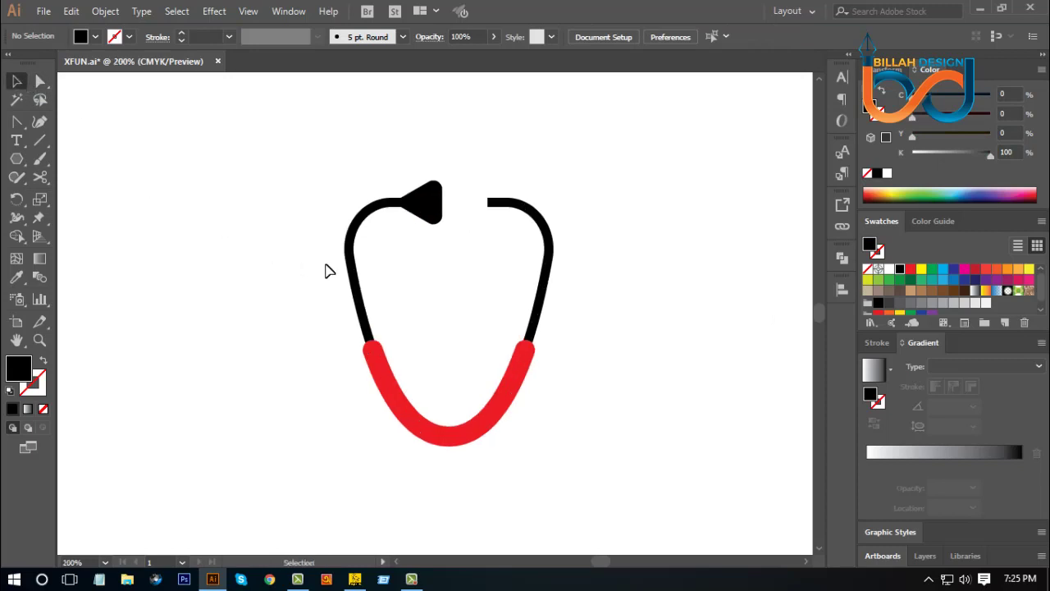
left_click_drag(456, 269, 453, 292)
left_click(428, 233)
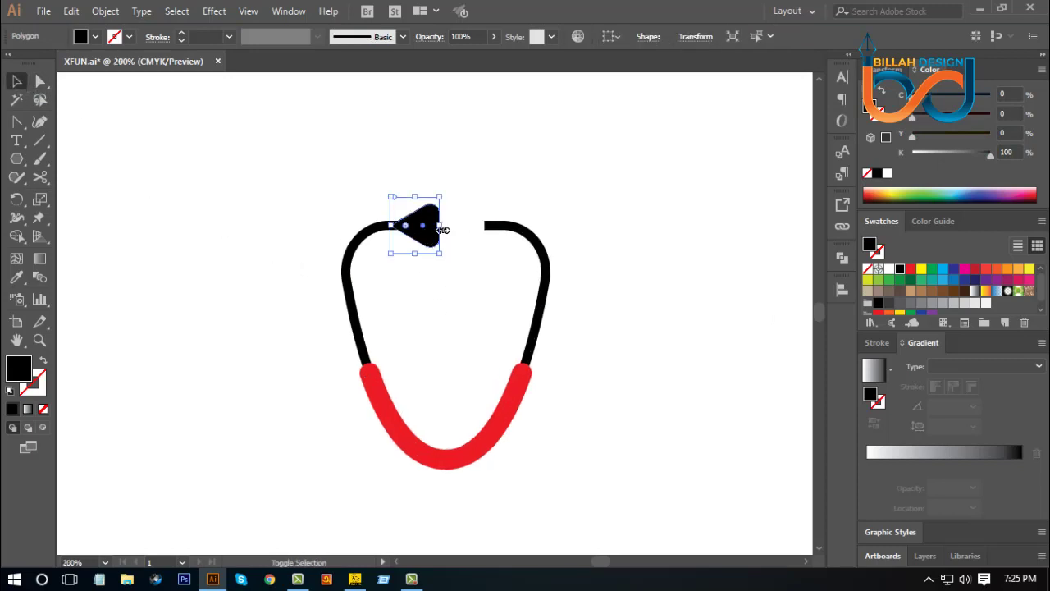
left_click_drag(438, 228, 433, 230)
left_click(451, 274)
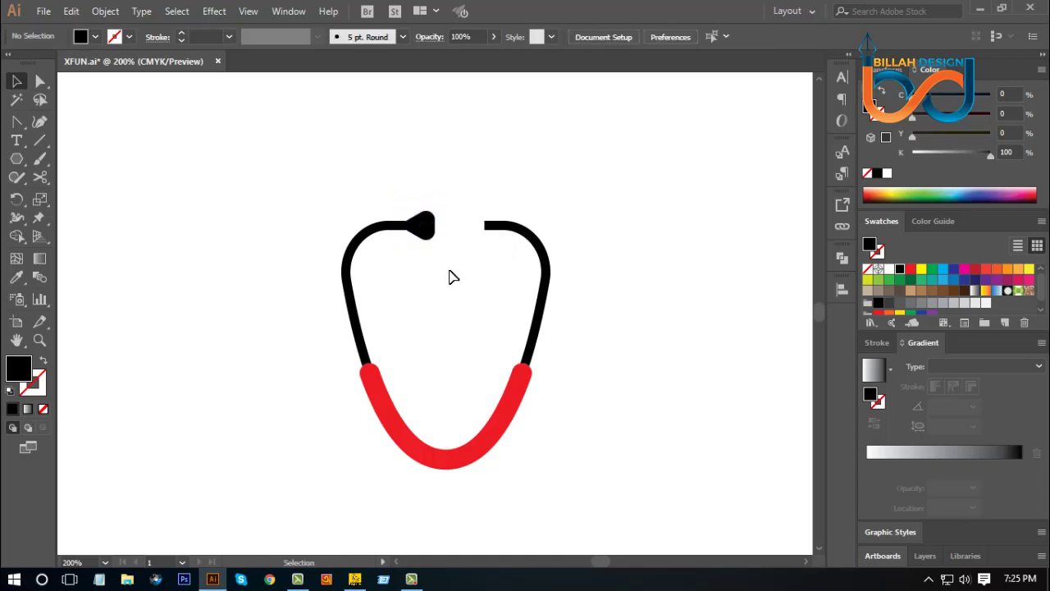
scroll(435, 241, "left", 1)
- Make a vertically reflected copy of the black earpiece and move it right toward the right tube
left_click(432, 236)
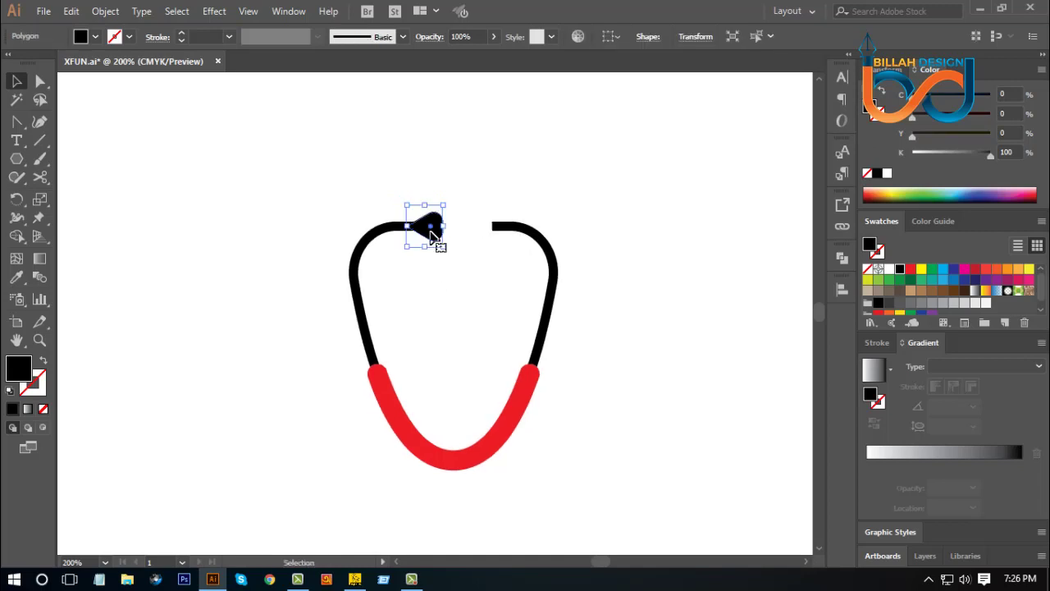
right_click(467, 250)
mouse_move(525, 481)
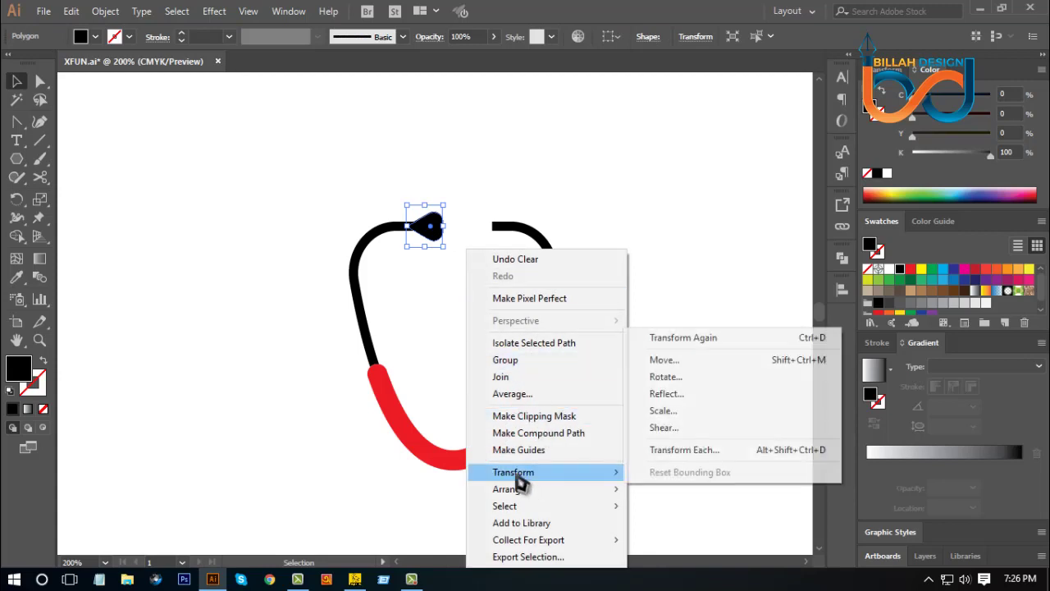
left_click(654, 395)
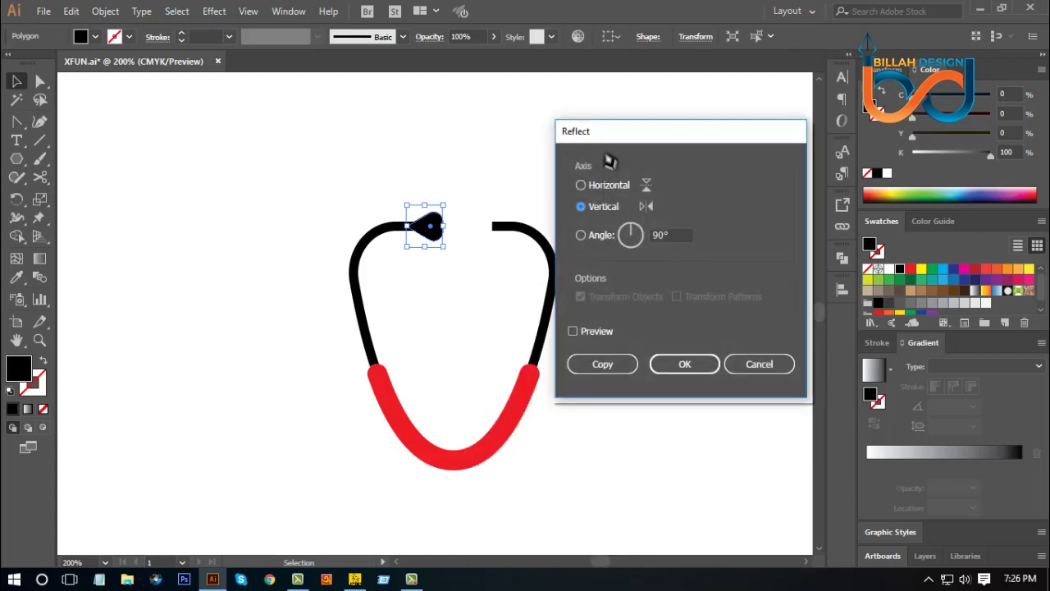
left_click(619, 363)
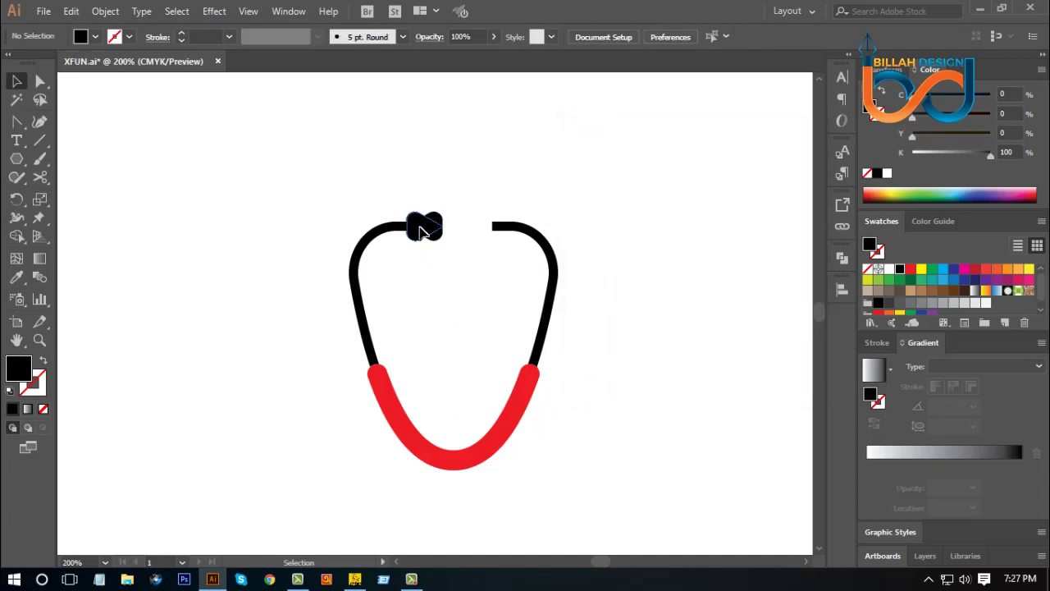
left_click_drag(424, 230, 477, 231)
- Place the copy on the right tube and nudge both earpieces outward onto their tube ends
left_click(473, 311)
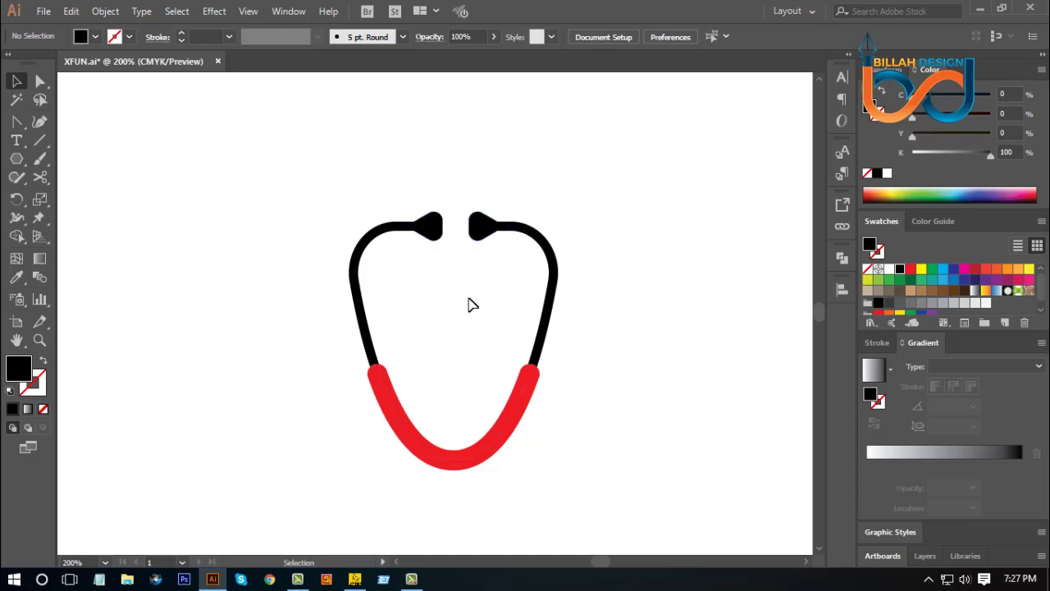
left_click(40, 81)
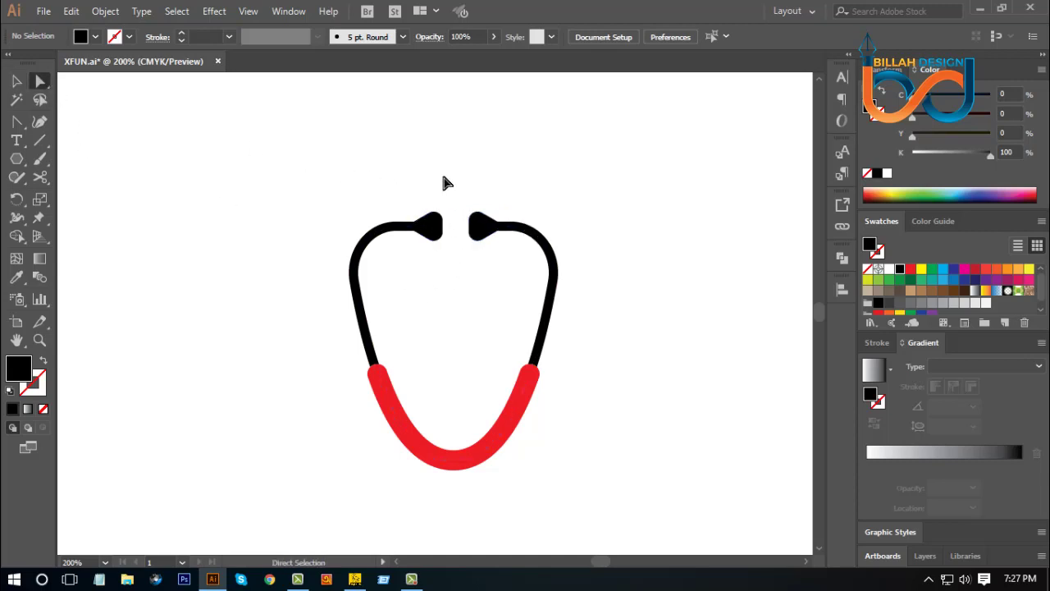
left_click_drag(434, 251, 403, 264)
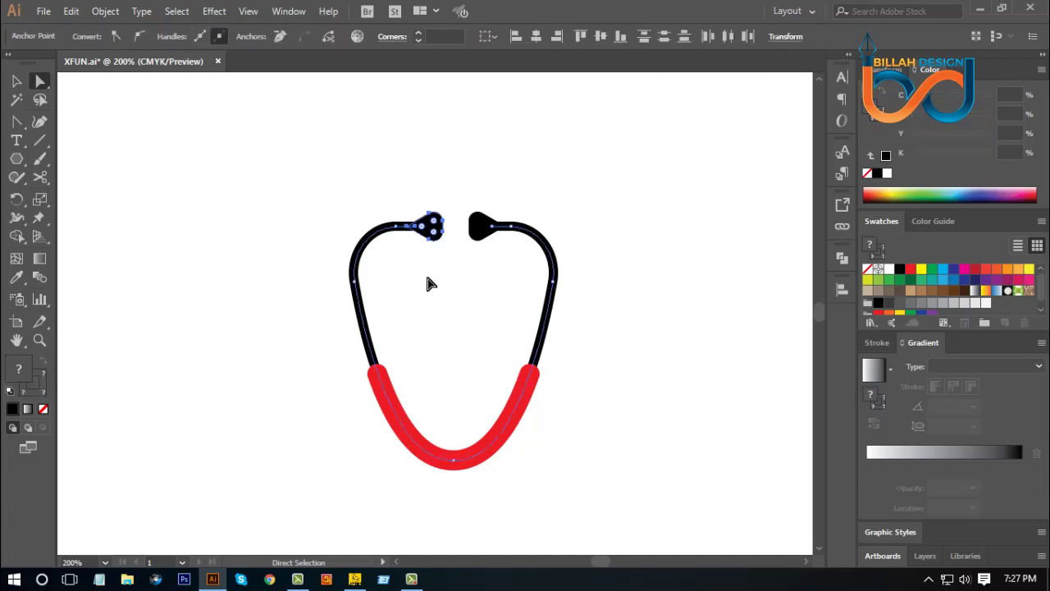
key("Left")
key("Left")
key("Left")
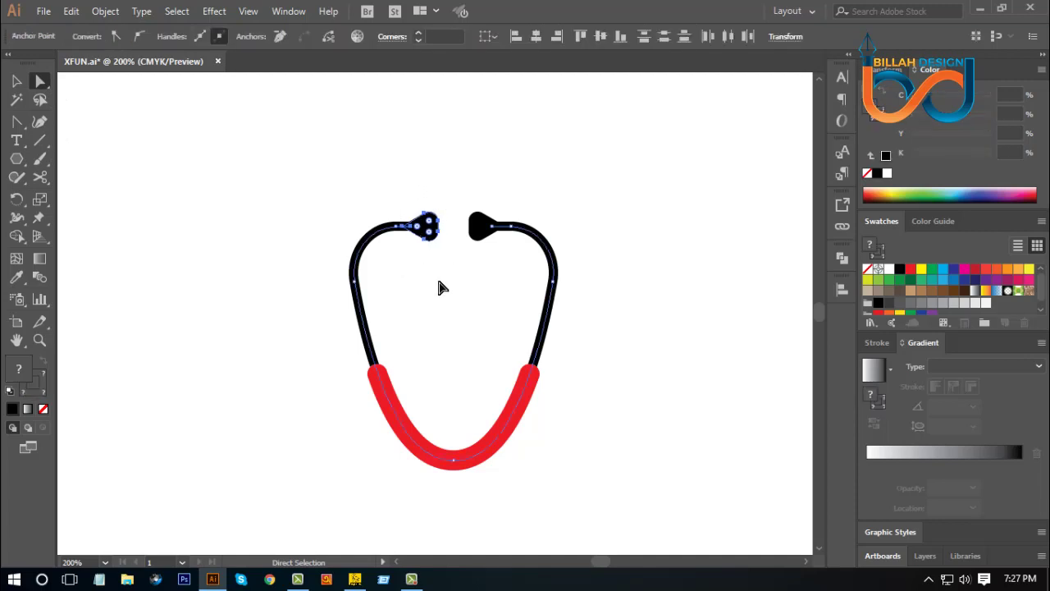
left_click(439, 287)
left_click_drag(506, 268, 506, 268)
key("Right")
key("Right")
key("Right")
key("Right")
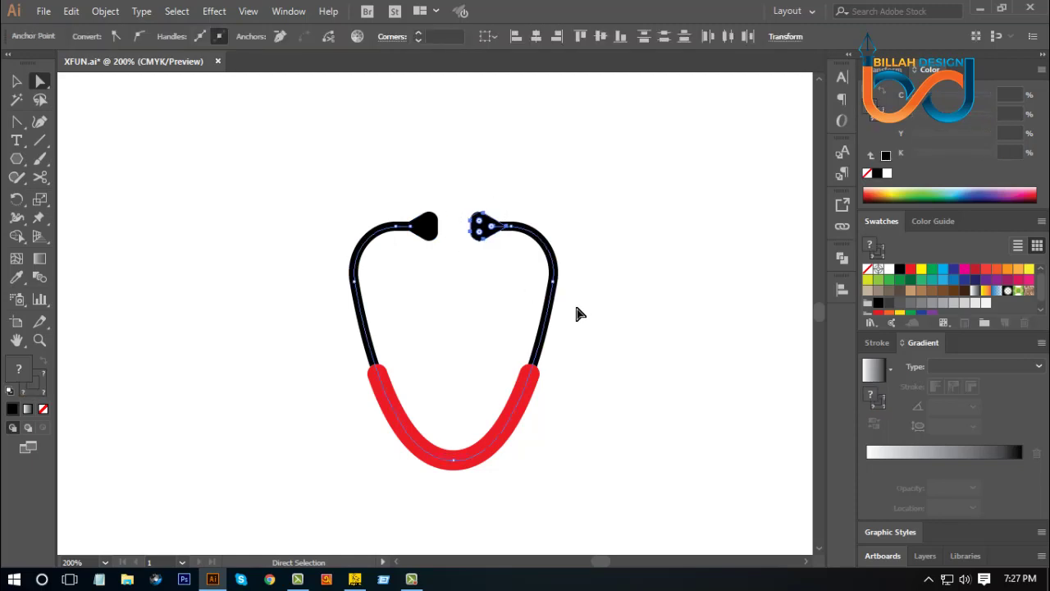
left_click(595, 363)
key("ctrl+1")
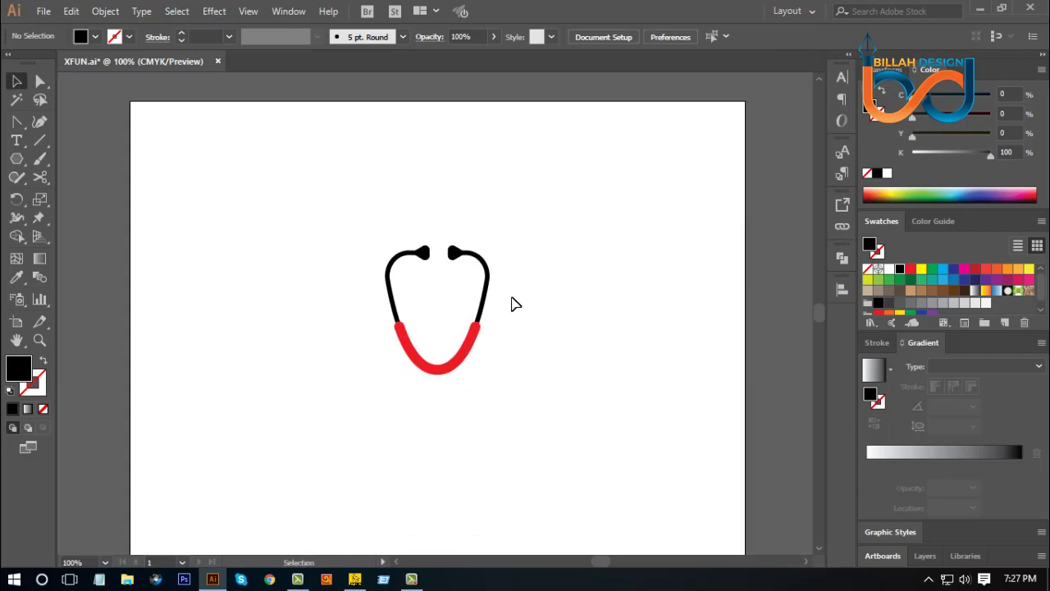
- Select the whole stethoscope and expand its fill and stroke into outlined shapes
key("v")
left_click(487, 275)
left_click(520, 279)
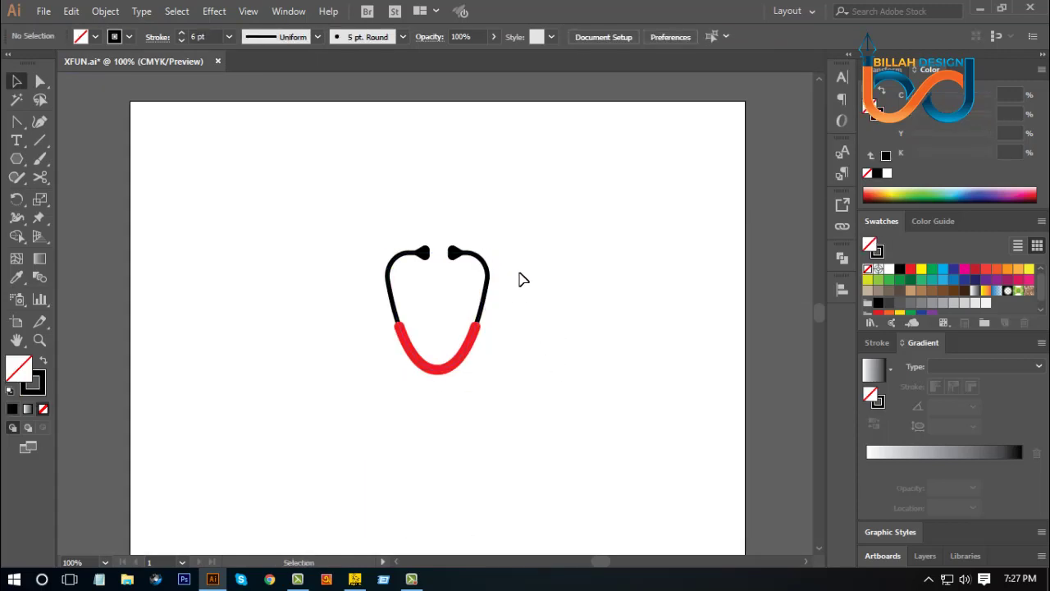
left_click_drag(519, 369, 513, 361)
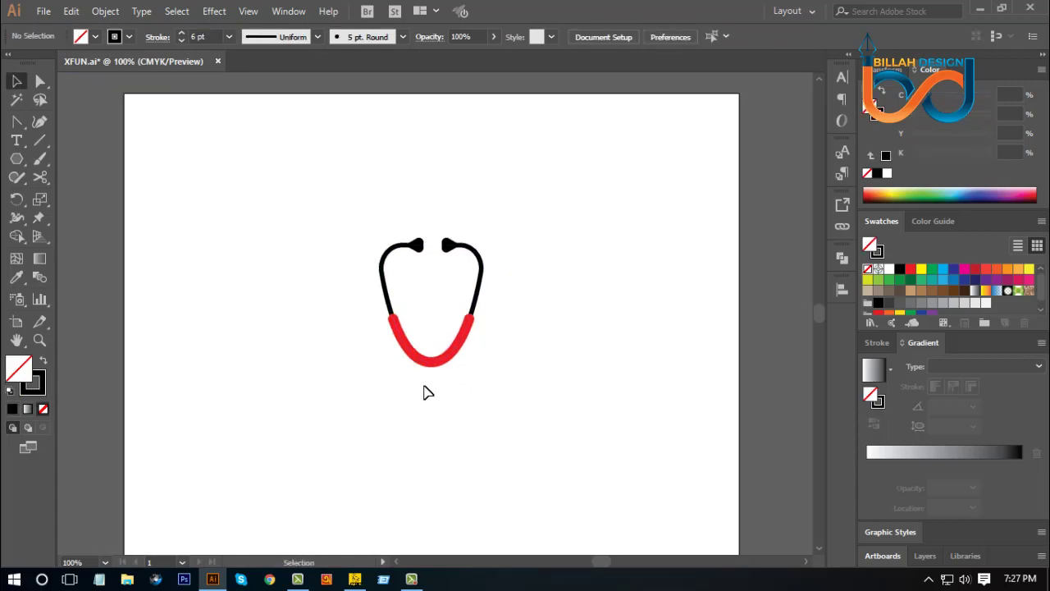
left_click_drag(361, 386, 491, 243)
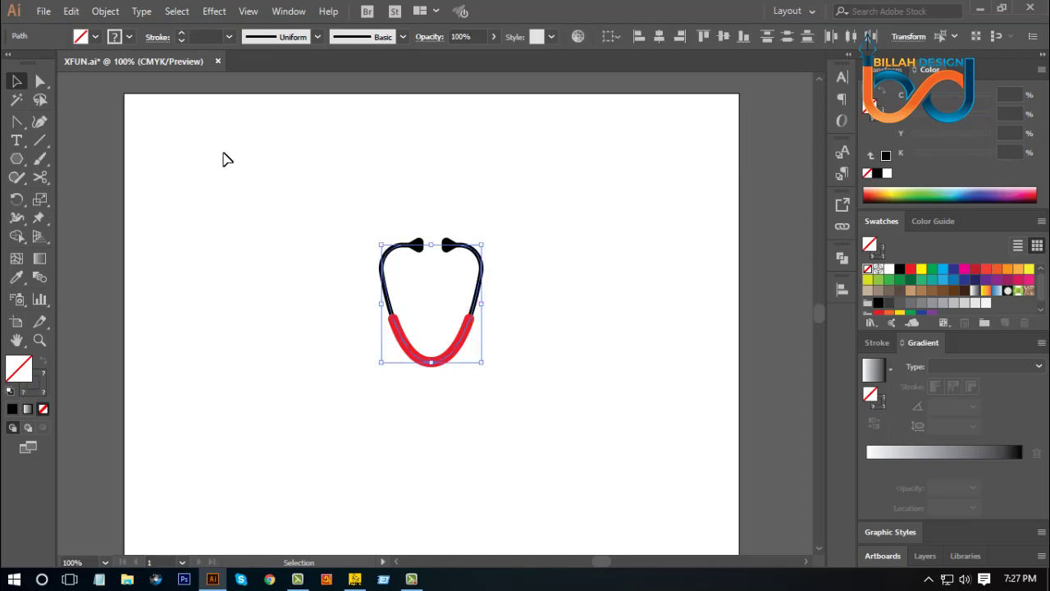
left_click(105, 12)
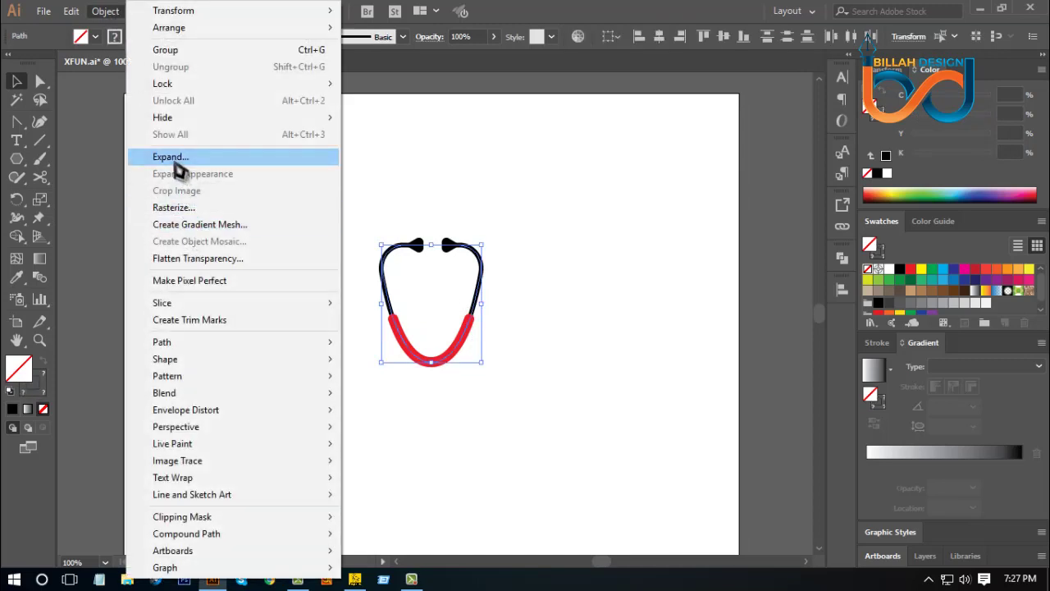
left_click(170, 157)
left_click(555, 342)
- Unite all the expanded stethoscope pieces into one solid shape with Pathfinder
left_click(567, 371)
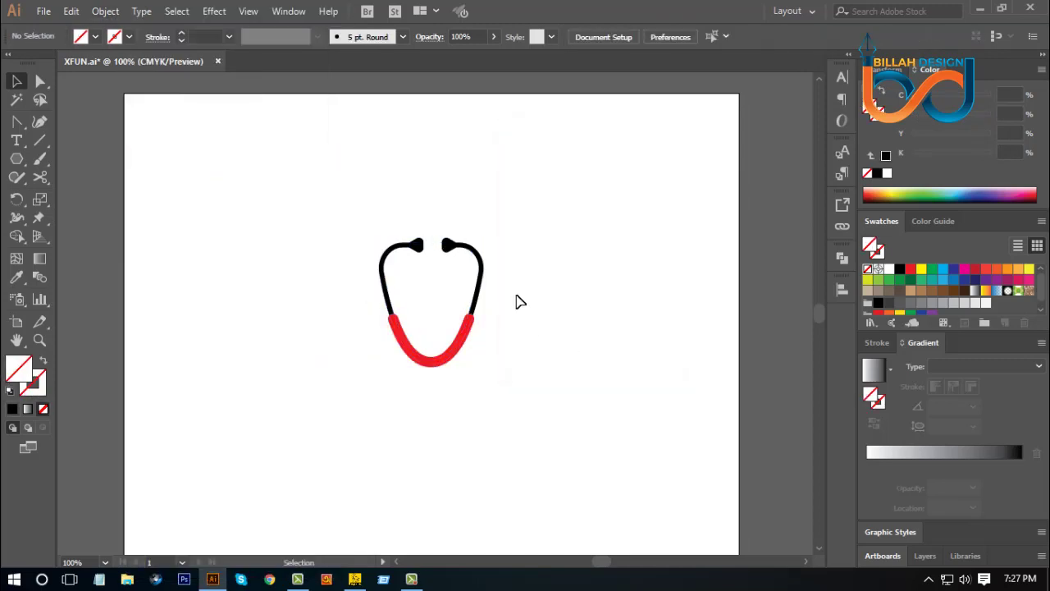
left_click_drag(547, 199, 345, 400)
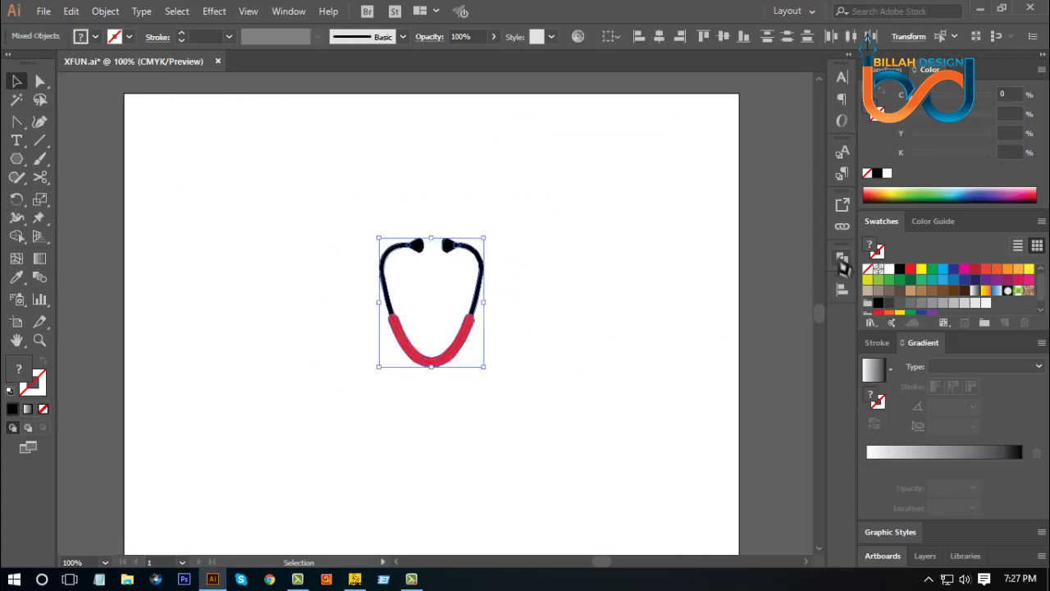
left_click(843, 261)
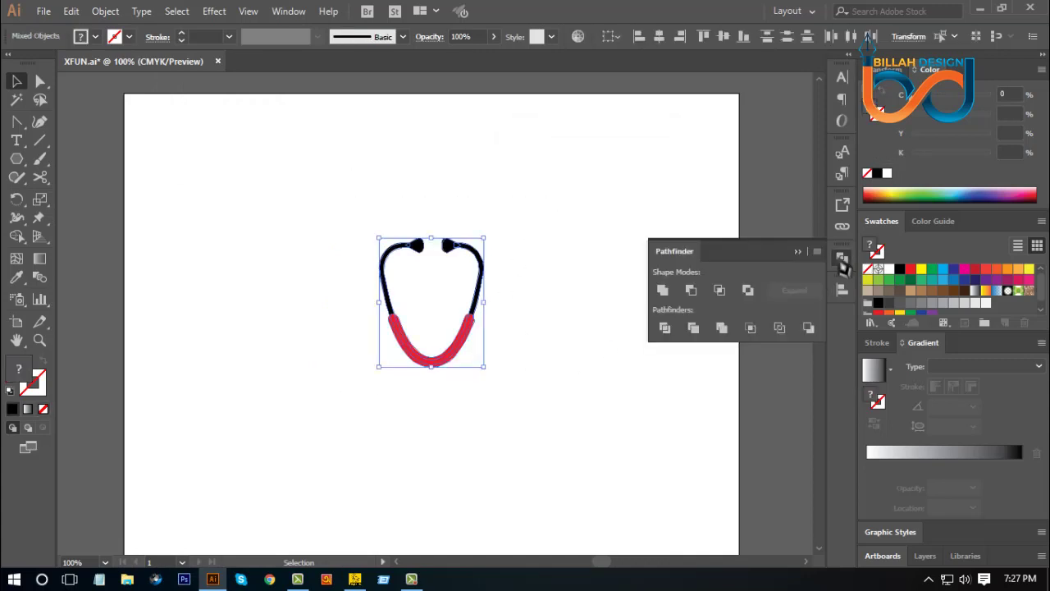
left_click(664, 292)
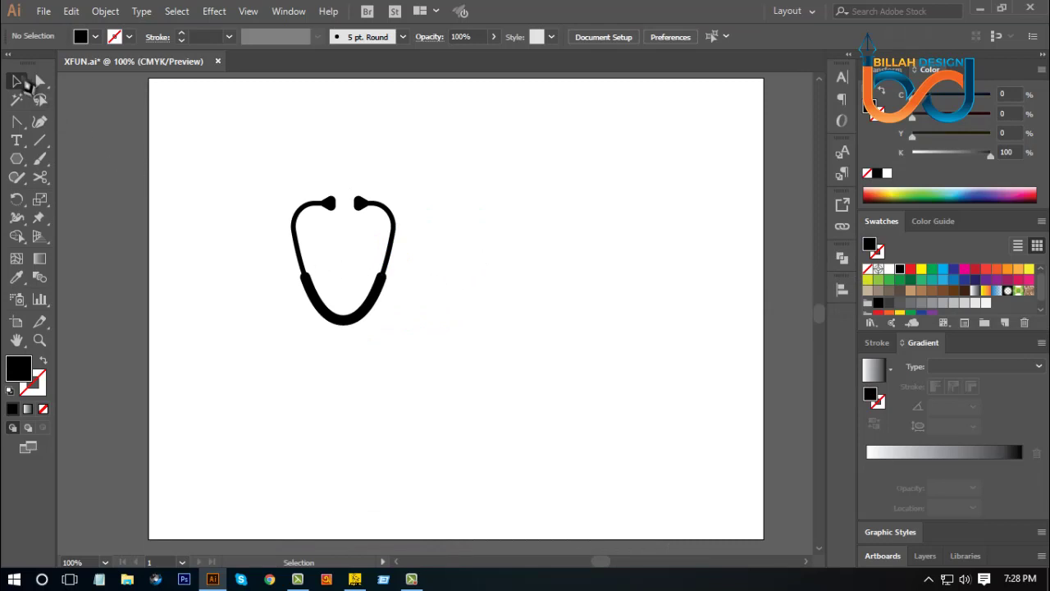
- Type 'mbc' at 72 pt, enlarge it to about 122.49 pt and place it beside the stethoscope
left_click(16, 140)
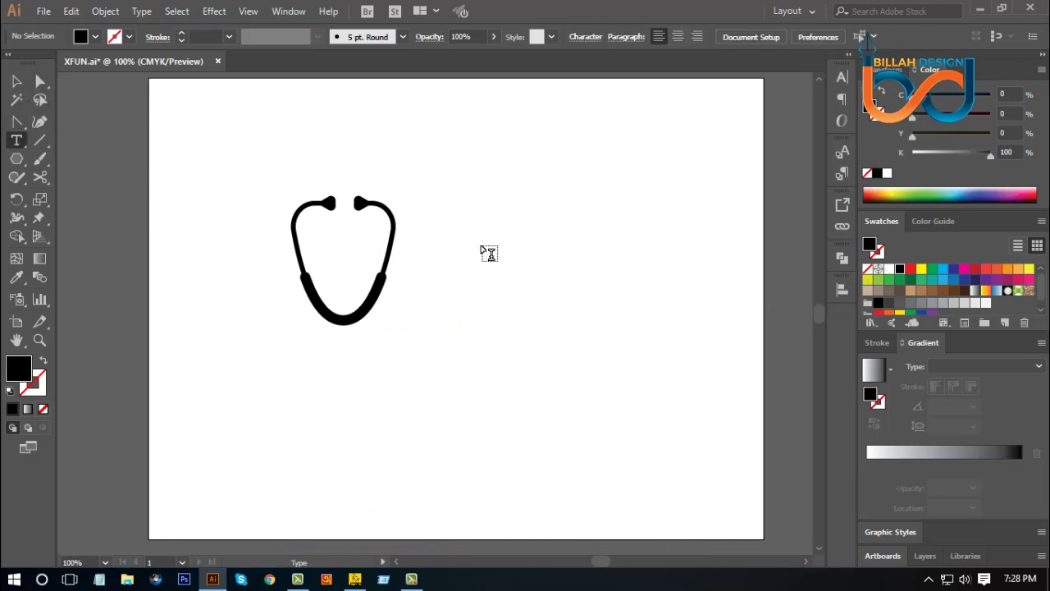
left_click(465, 239)
right_click(488, 245)
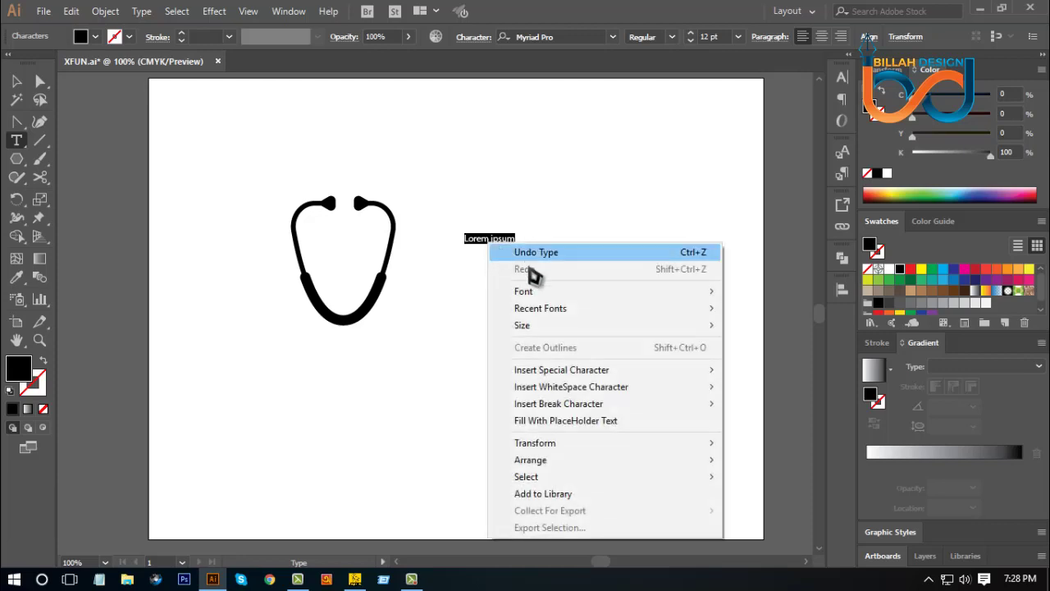
mouse_move(680, 327)
left_click(752, 326)
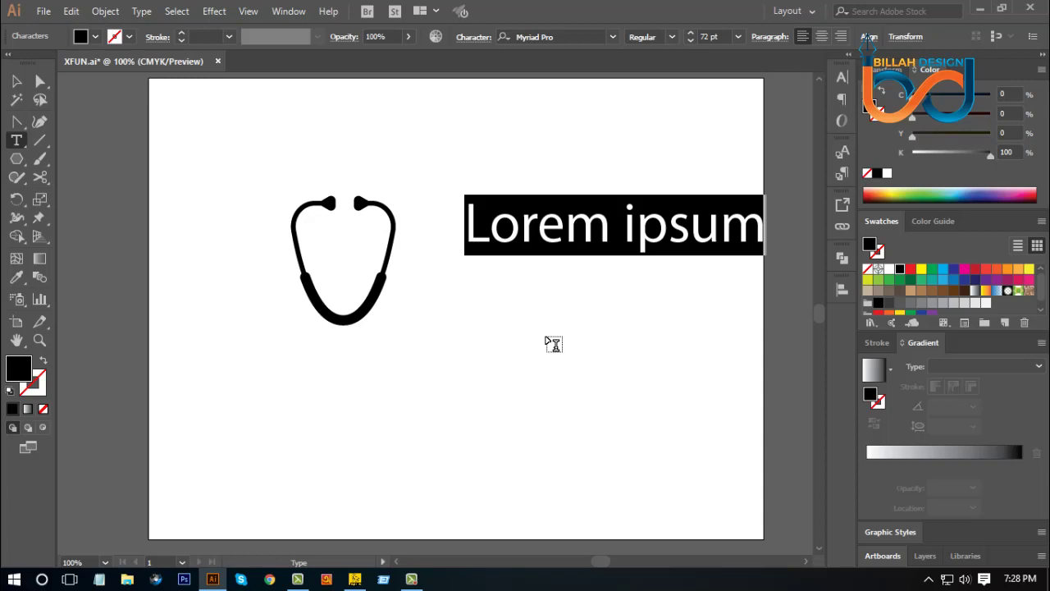
type("mbc")
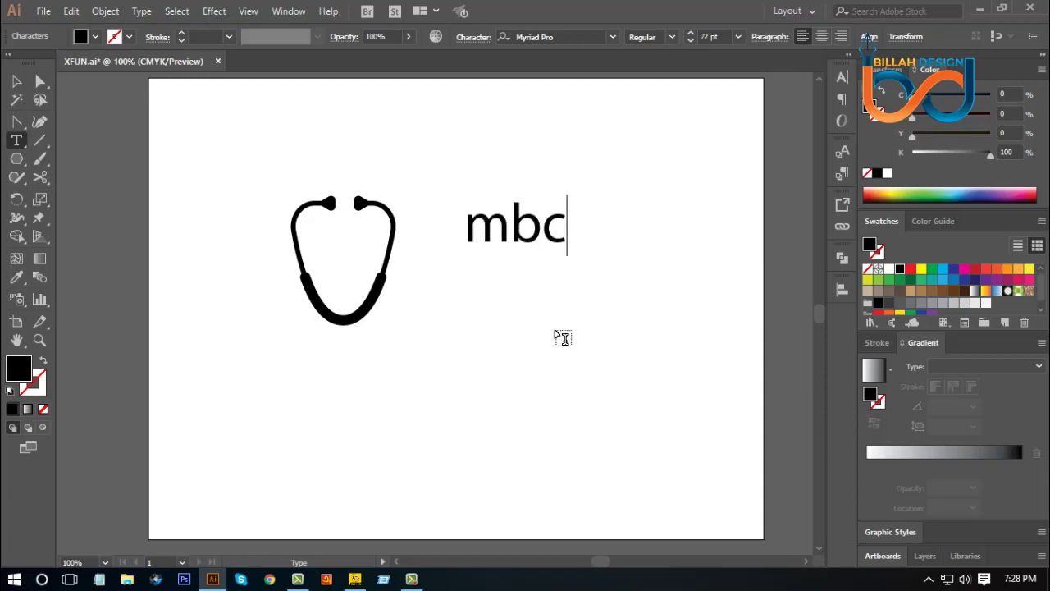
key("Escape")
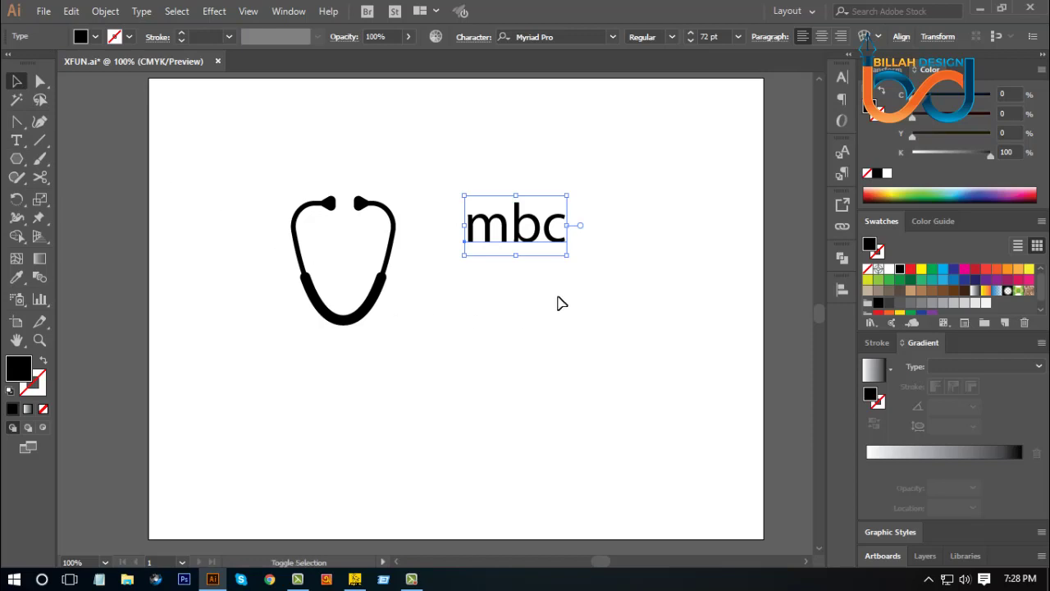
left_click_drag(572, 256, 604, 276)
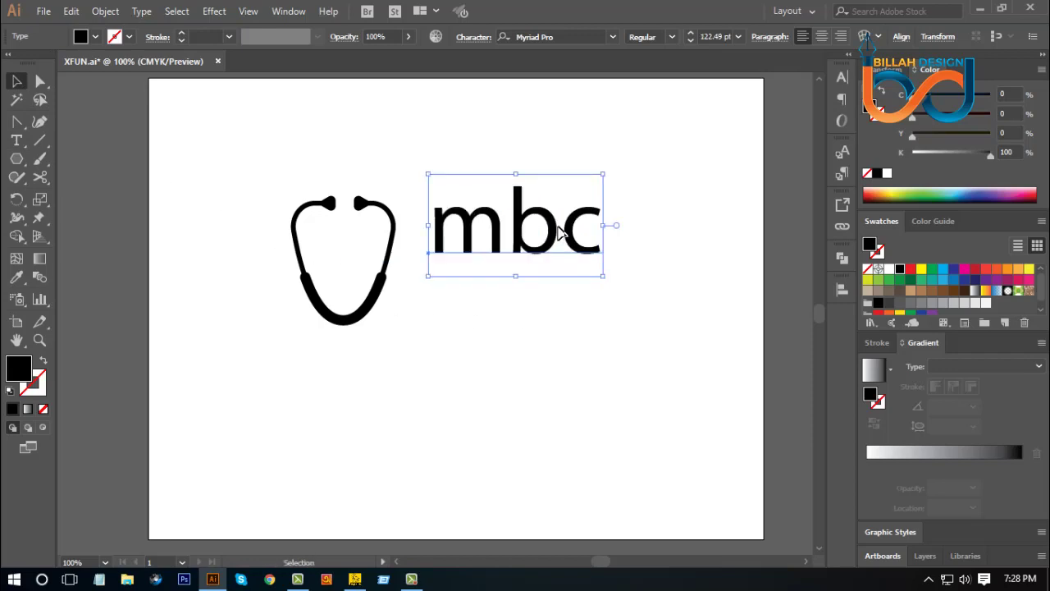
left_click_drag(580, 214, 558, 234)
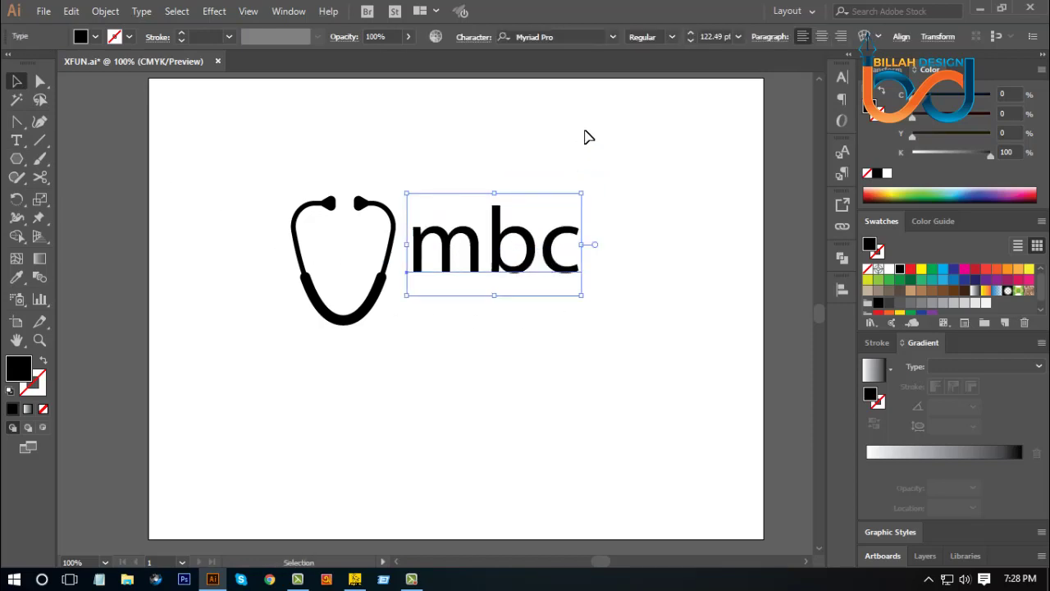
- Change the text to uppercase MBC and apply Montserrat SemiBold
left_click(143, 12)
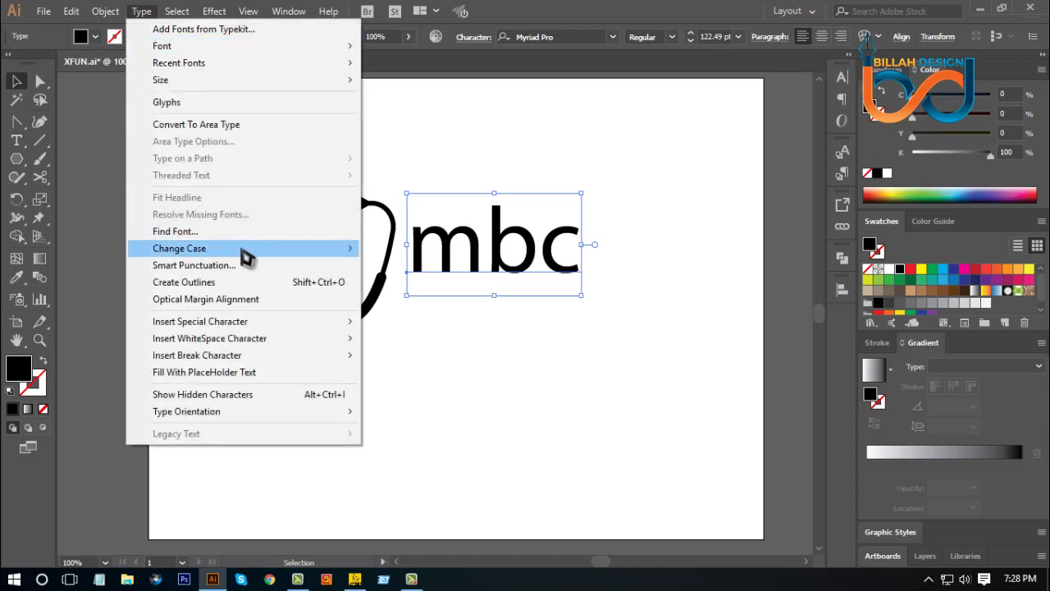
mouse_move(246, 249)
left_click(408, 249)
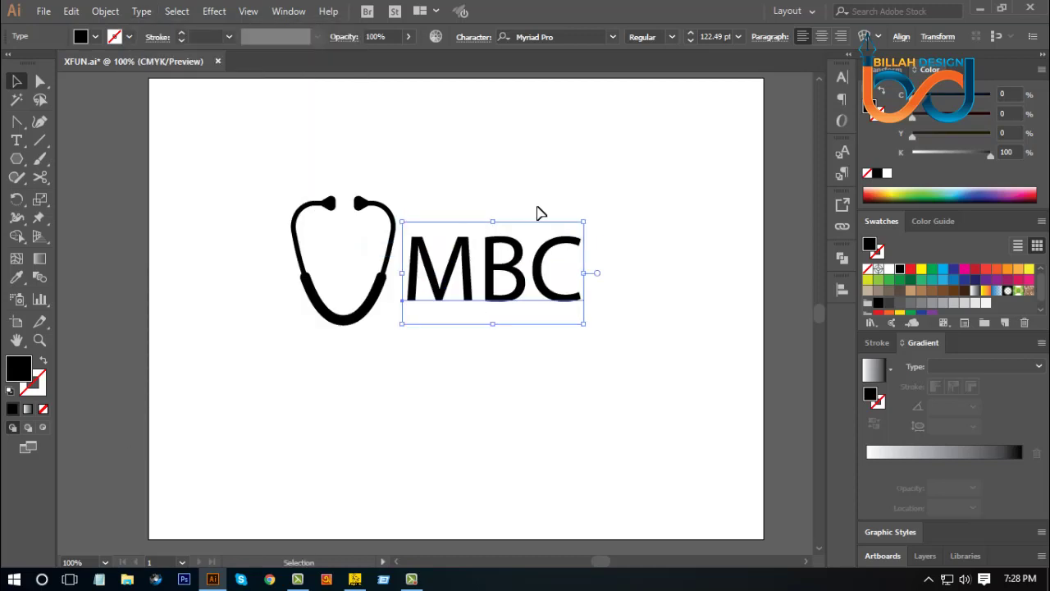
right_click(590, 124)
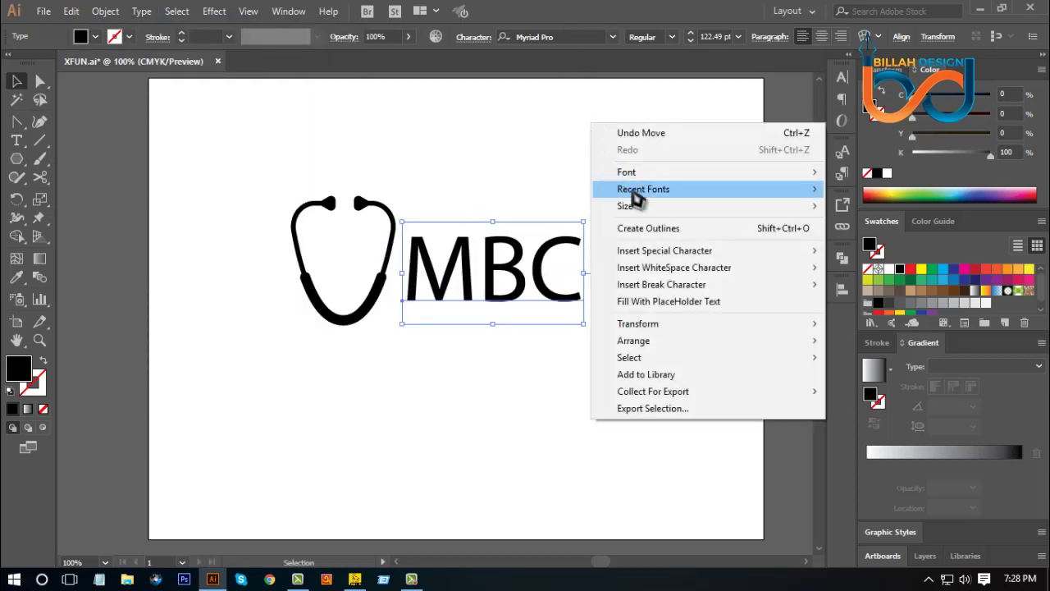
mouse_move(637, 195)
left_click(888, 207)
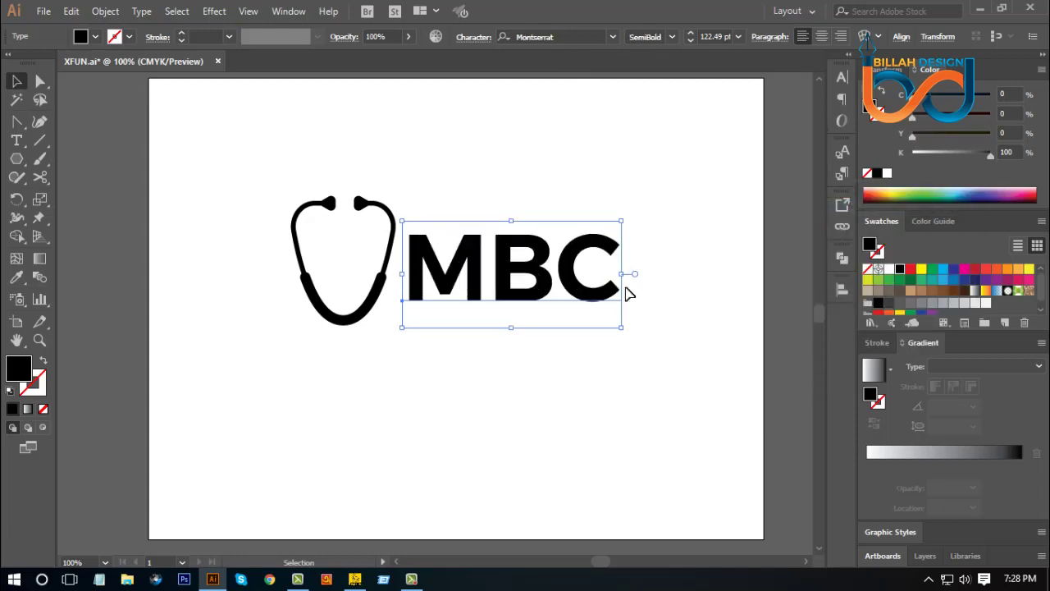
- Shrink MBC to about 94 pt, convert it to outlines and move it closer to the stethoscope
left_click_drag(623, 275, 597, 274)
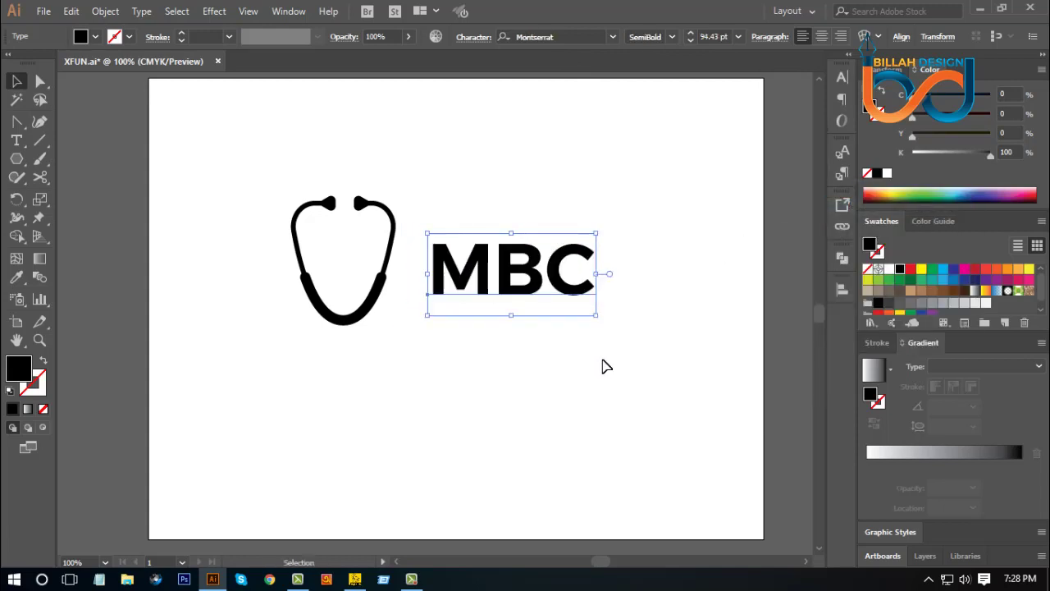
right_click(528, 269)
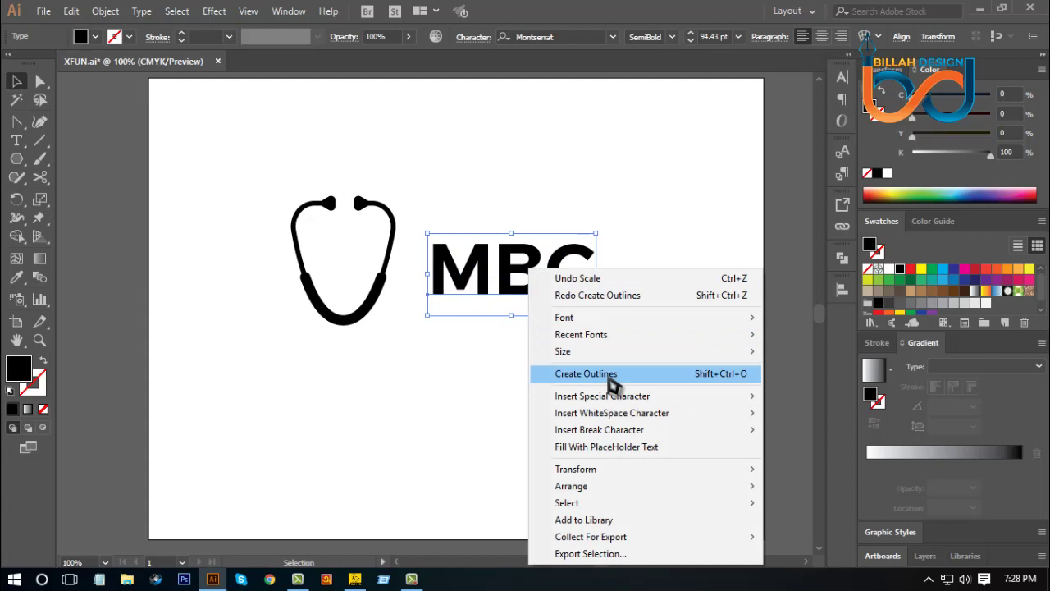
left_click(613, 375)
left_click(624, 389)
left_click_drag(570, 293, 585, 260)
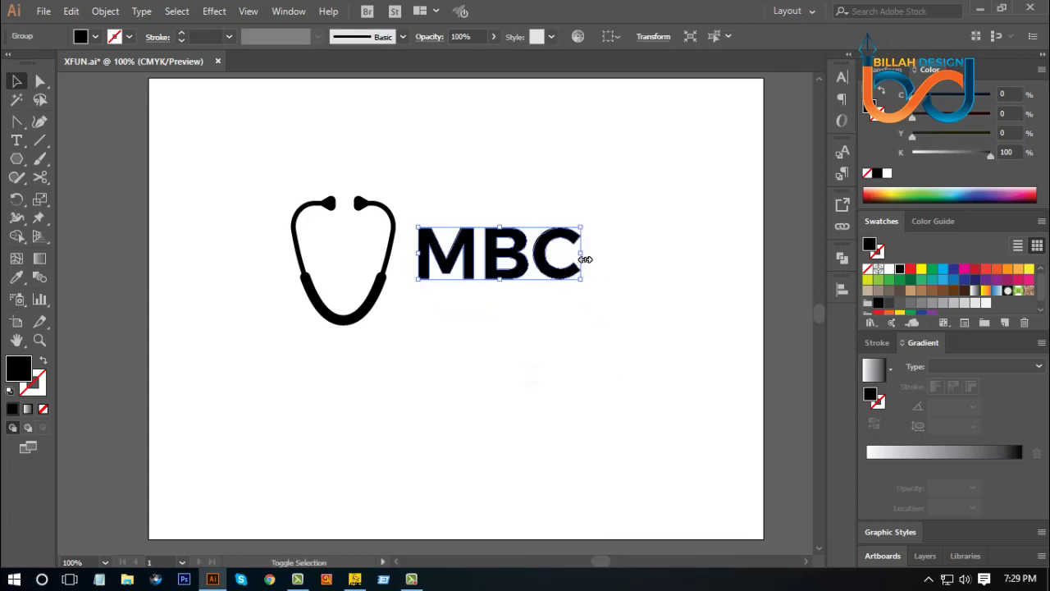
left_click(580, 256)
left_click(615, 324)
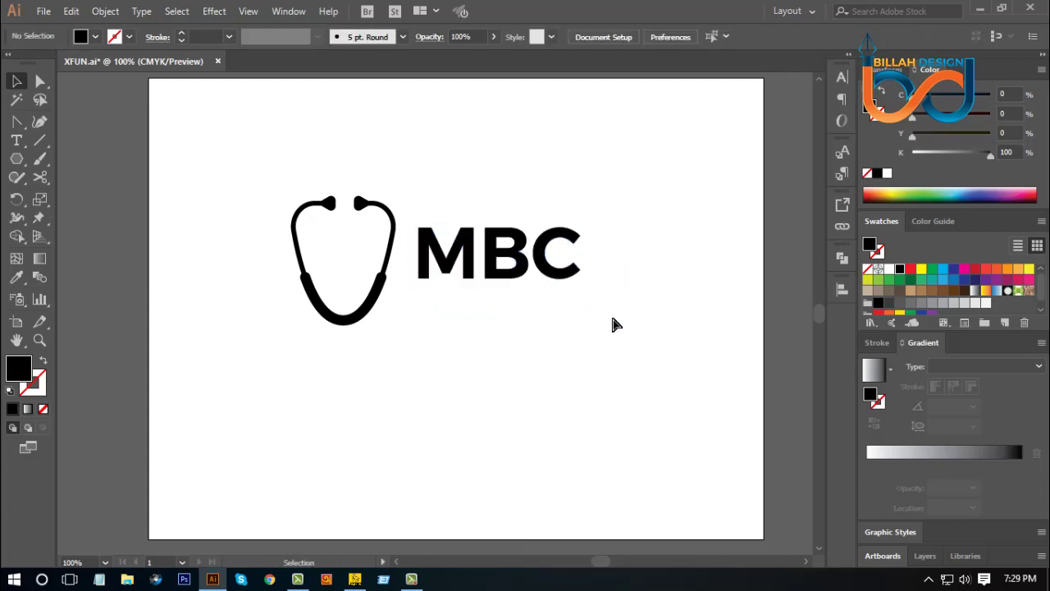
- Scale the stethoscope down, move it against MBC and fill it blue
key("ctrl+minus")
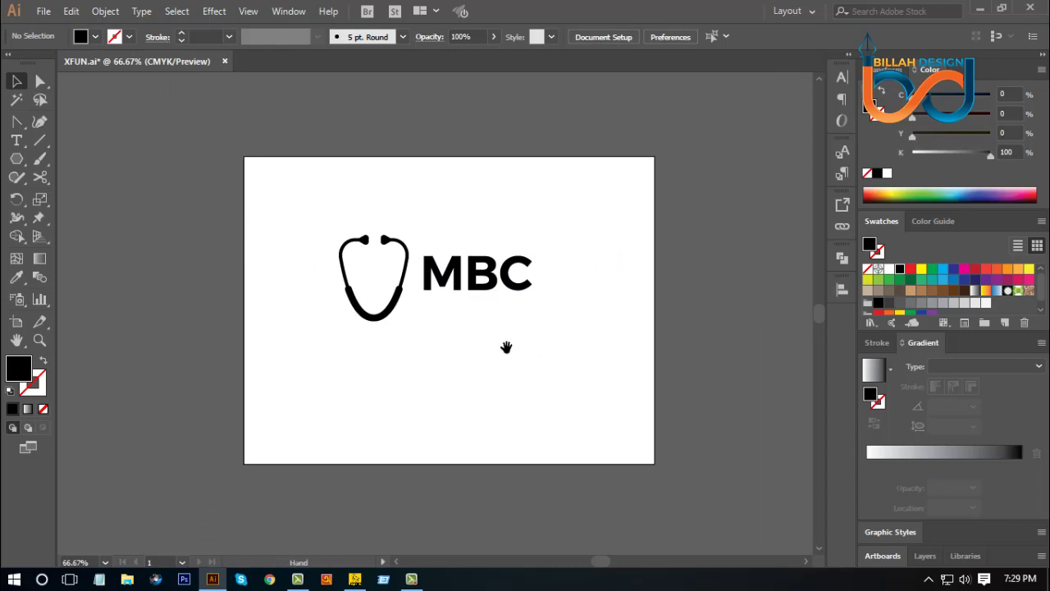
left_click(392, 316)
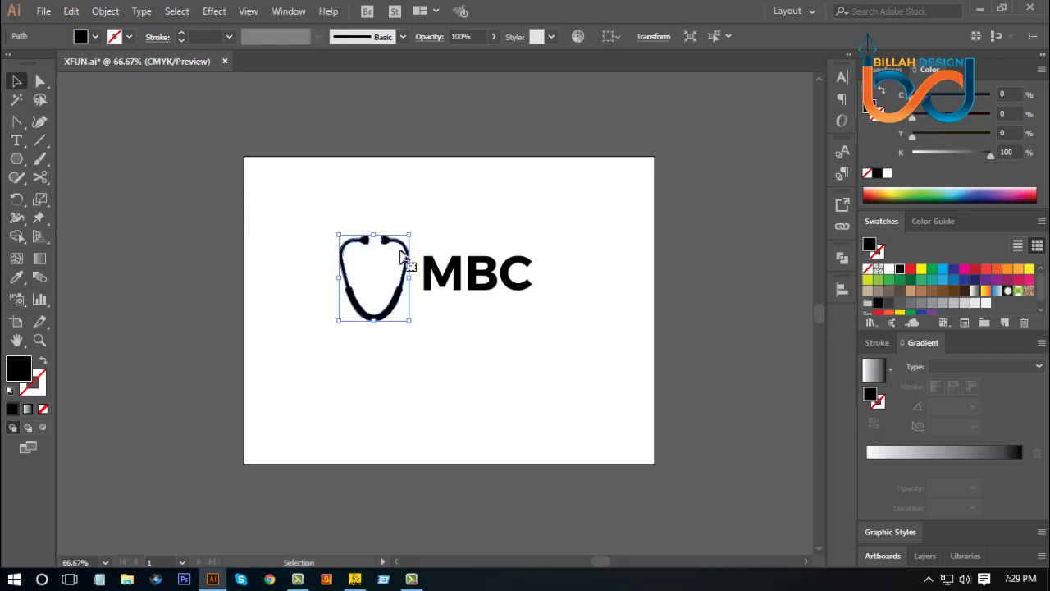
left_click_drag(408, 237, 395, 252)
left_click(500, 320)
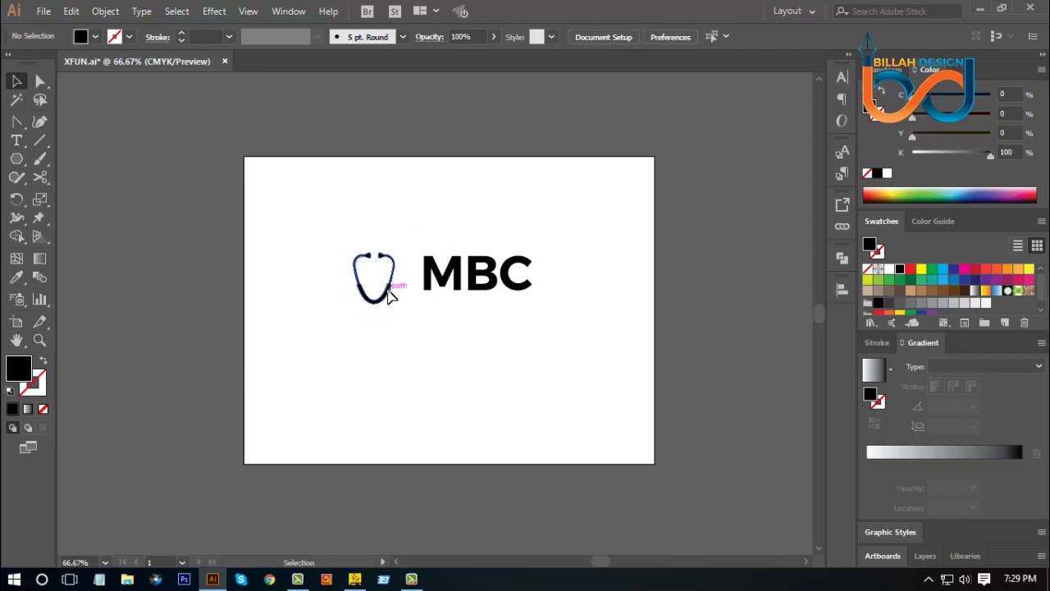
left_click_drag(391, 297, 415, 290)
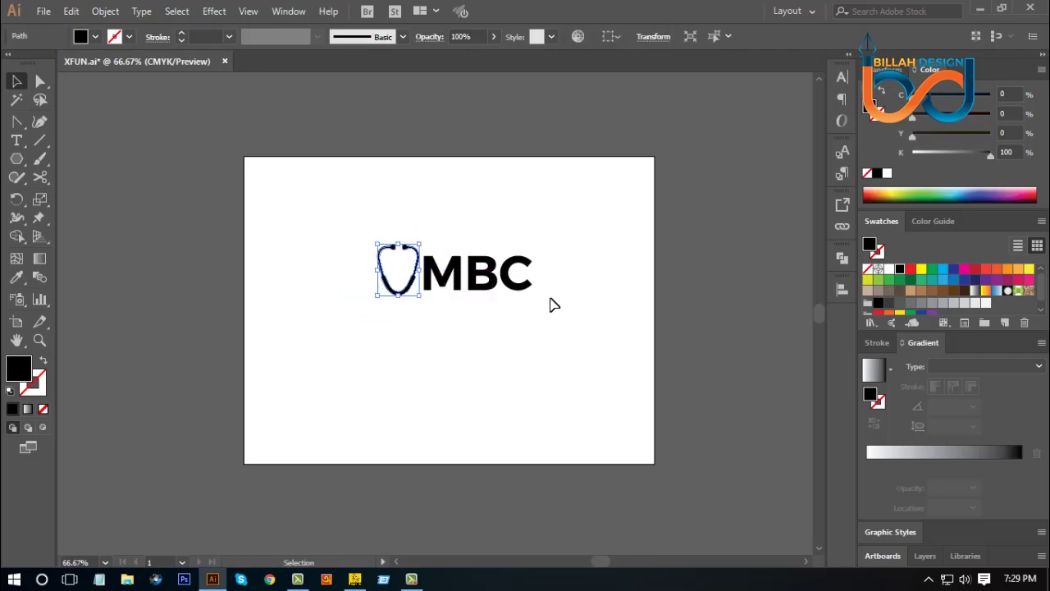
left_click(953, 269)
left_click(566, 336)
- Tilt the stethoscope clockwise and nudge it so its right arm leans against the M
key("ctrl+=")
key("ctrl+=")
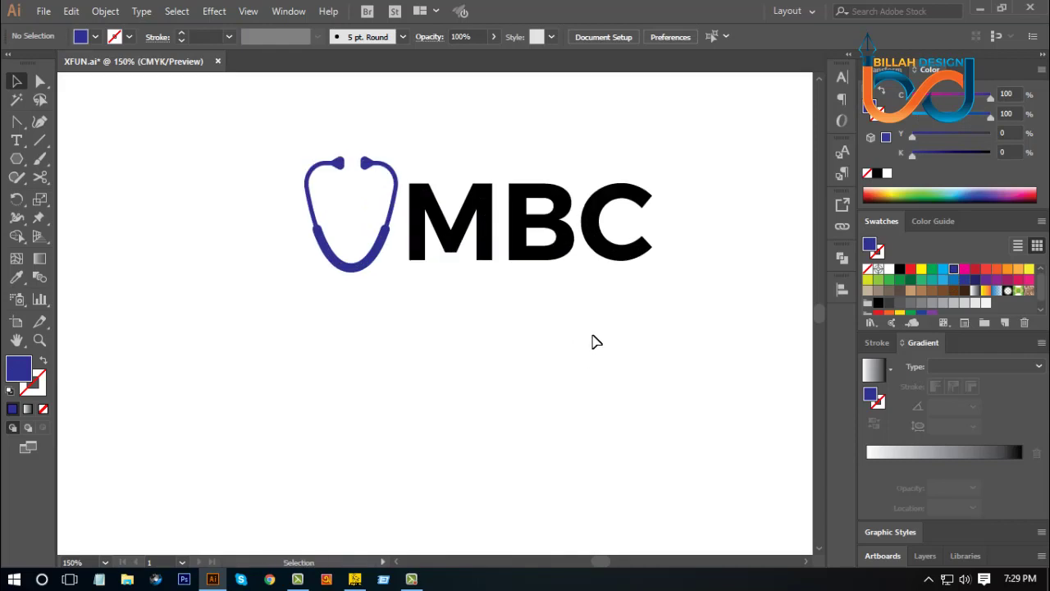
scroll(574, 349, "up", 1)
left_click(365, 288)
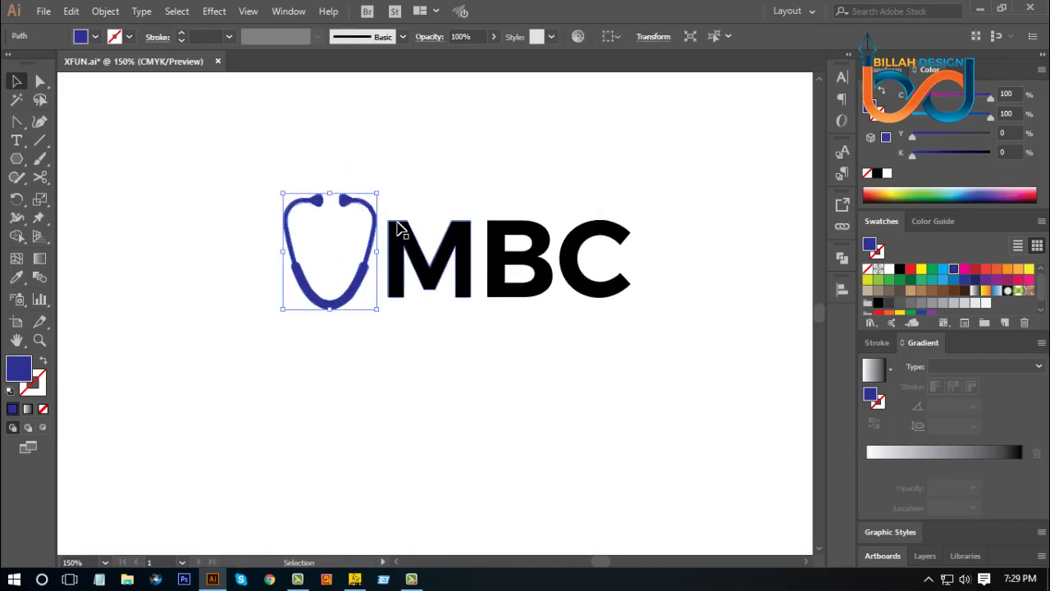
left_click_drag(383, 187, 410, 210)
left_click(362, 299)
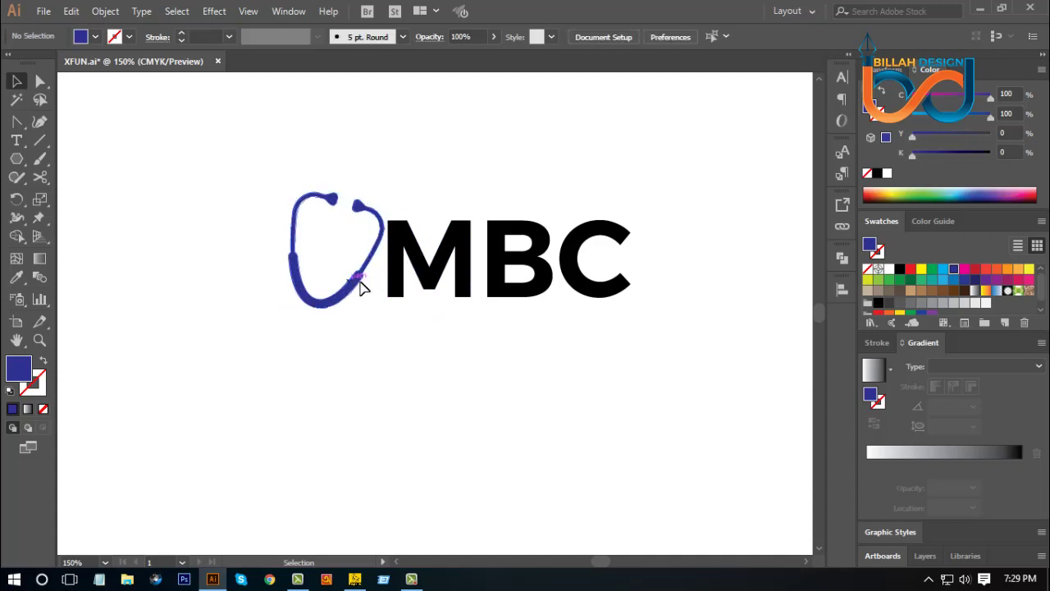
left_click_drag(358, 287, 332, 308)
left_click(389, 350)
left_click(343, 318)
- Draw a blue-stroked, unfilled Pen path from the stethoscope's base under MBC, up beside the C and into its opening
key("ctrl+shift+a")
left_click_drag(18, 123, 66, 122)
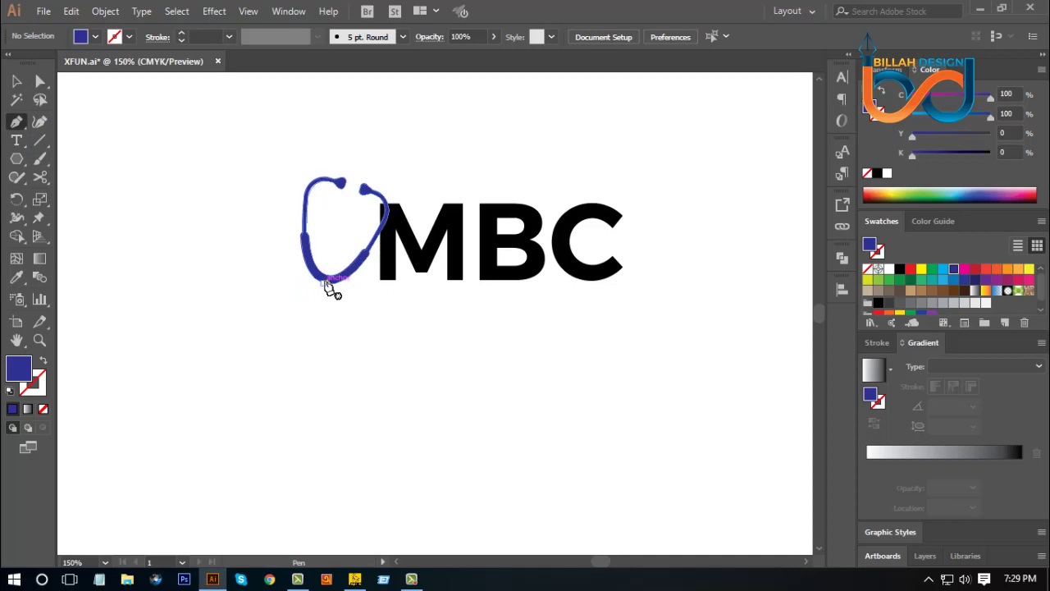
left_click(327, 283, "ctrl")
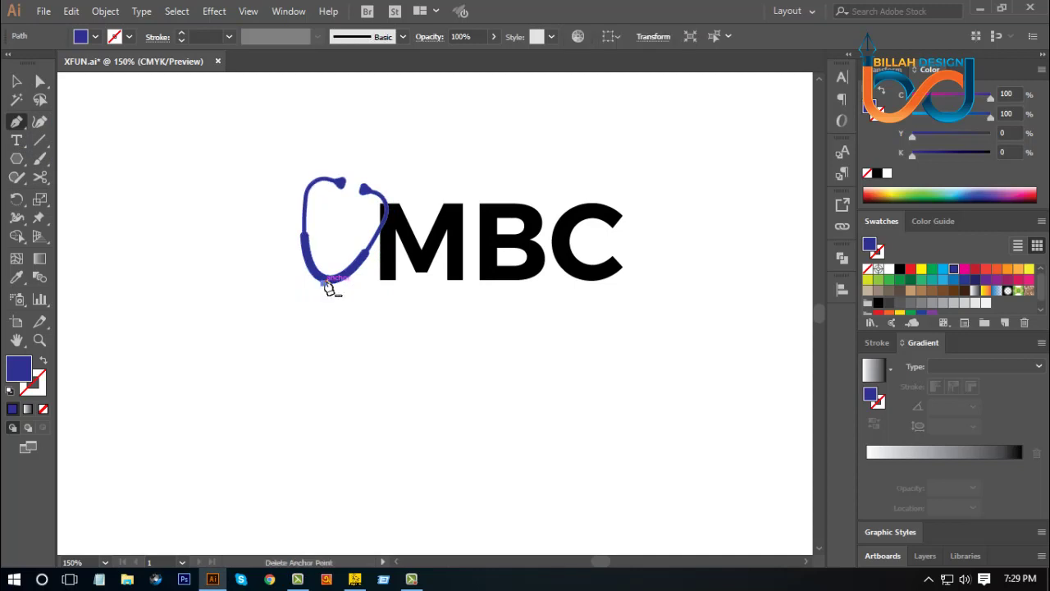
left_click_drag(328, 287, 326, 302)
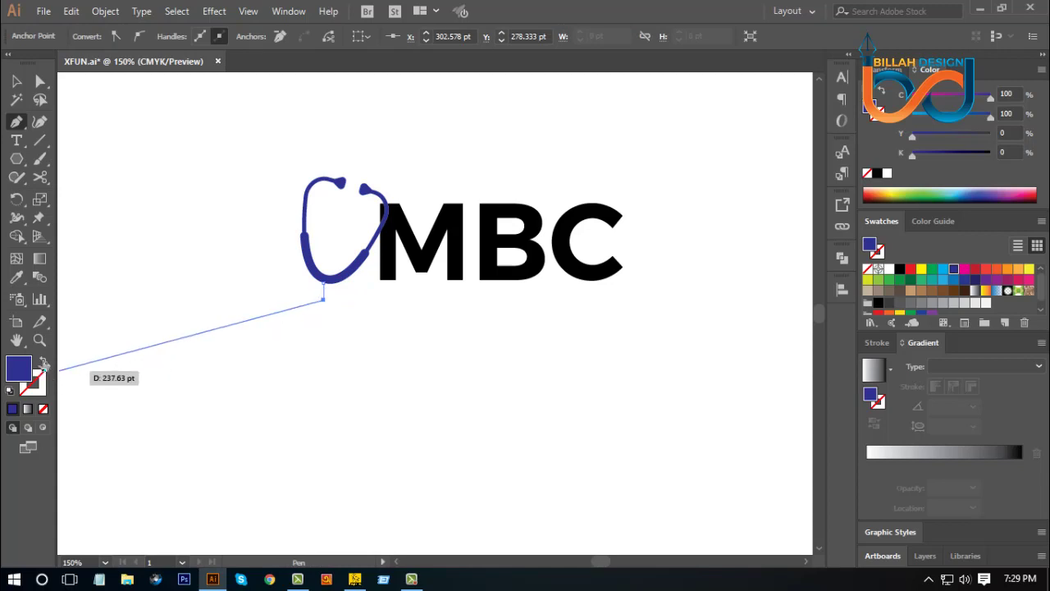
left_click(44, 362)
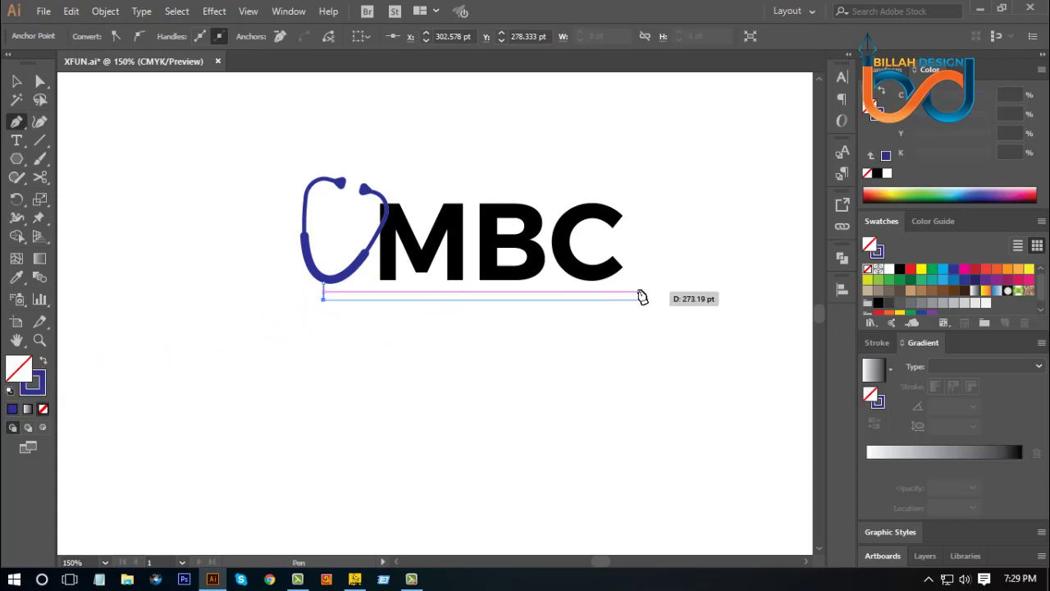
left_click(648, 298)
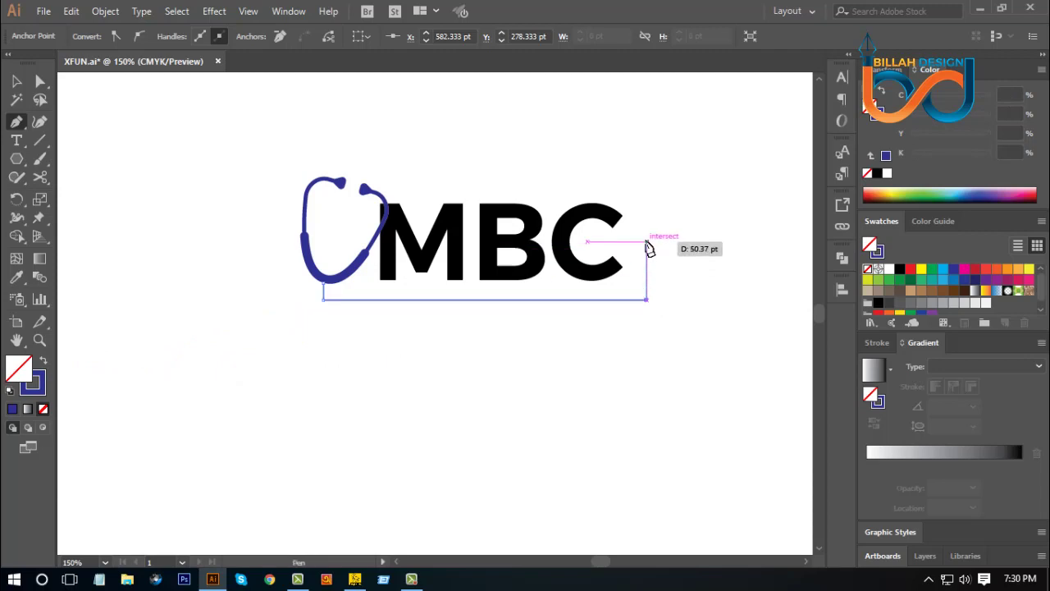
left_click(647, 243)
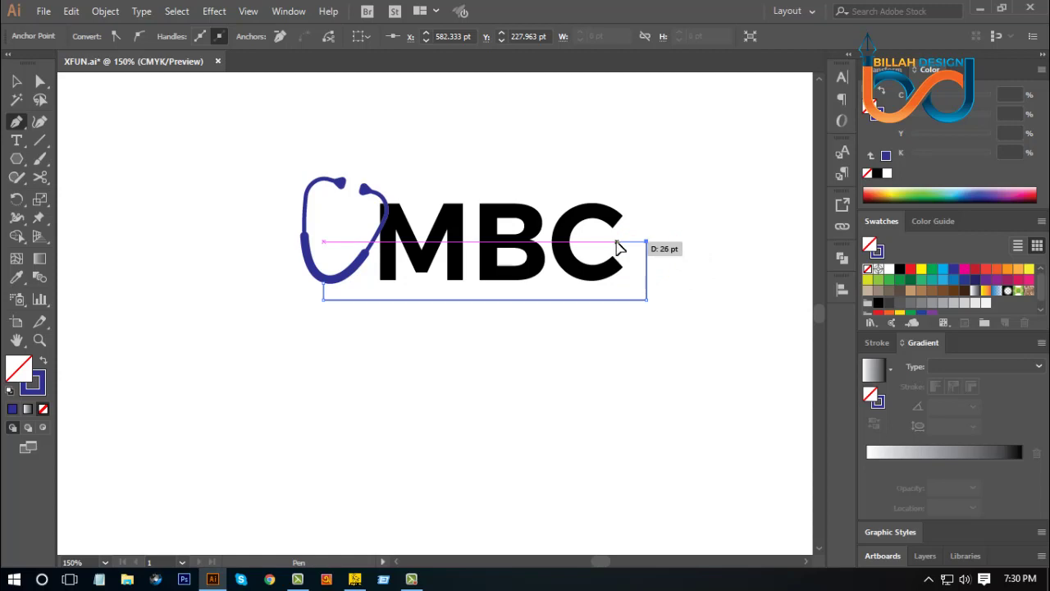
left_click(17, 81)
left_click(307, 368)
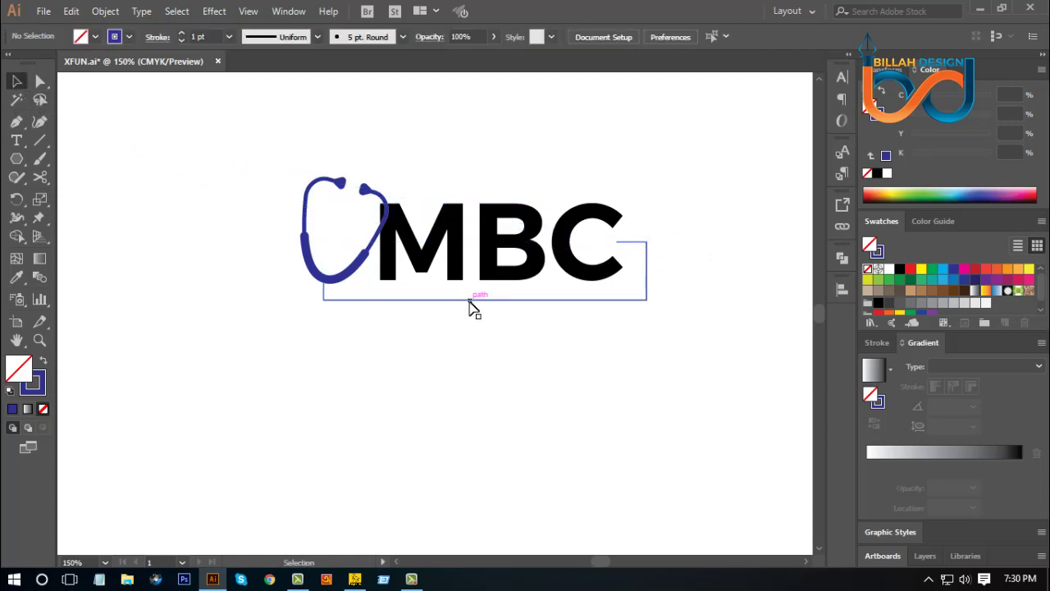
- Set the blue bracket path's stroke weight to 4 pt after trying 6 pt
left_click(470, 300)
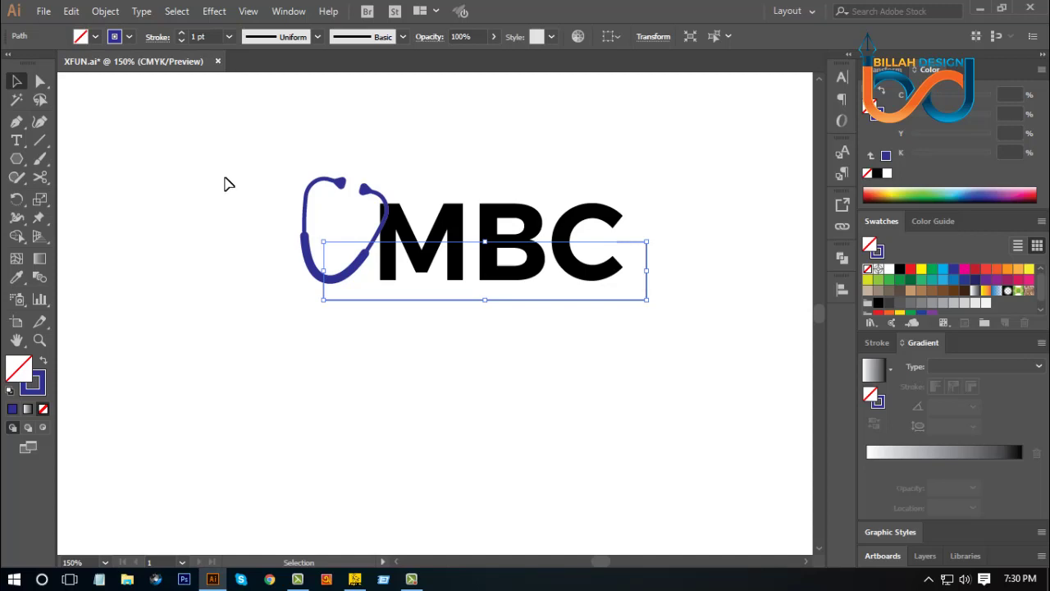
left_click(183, 33)
left_click(182, 33)
left_click(182, 33)
left_click(182, 34)
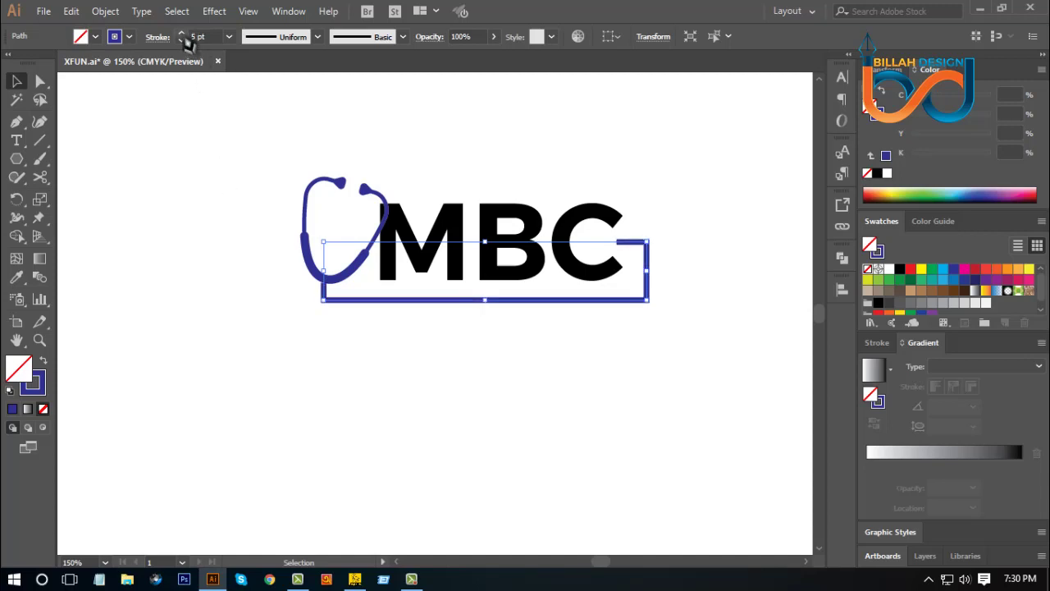
left_click(183, 34)
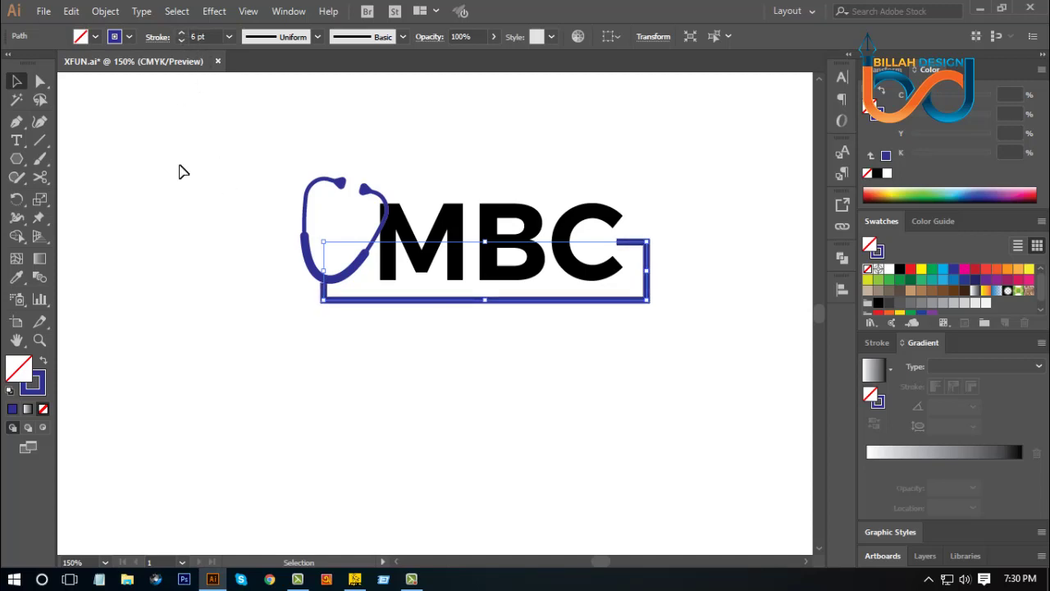
left_click(272, 329)
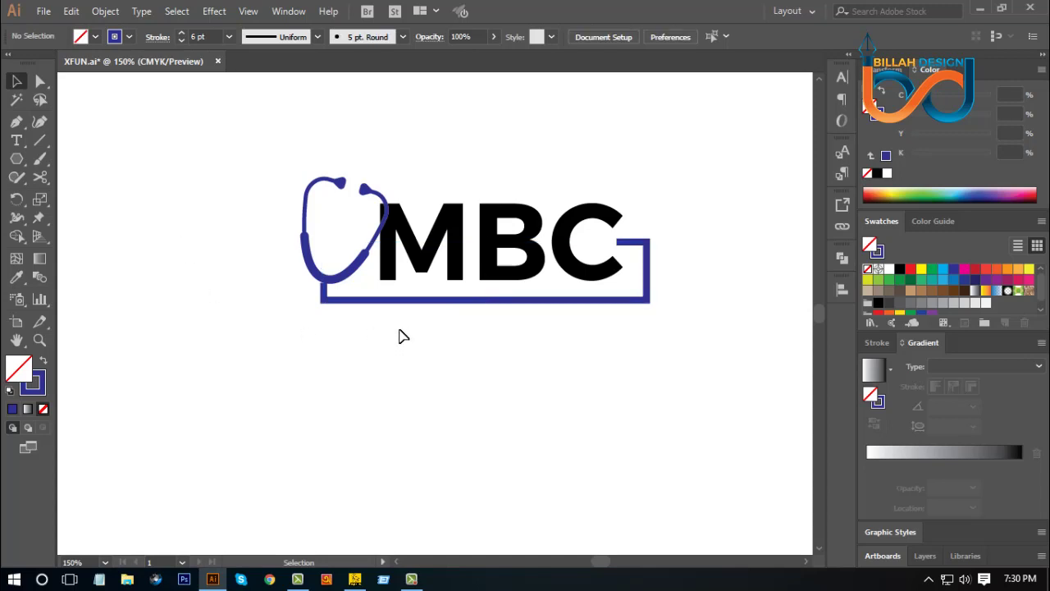
left_click(416, 299)
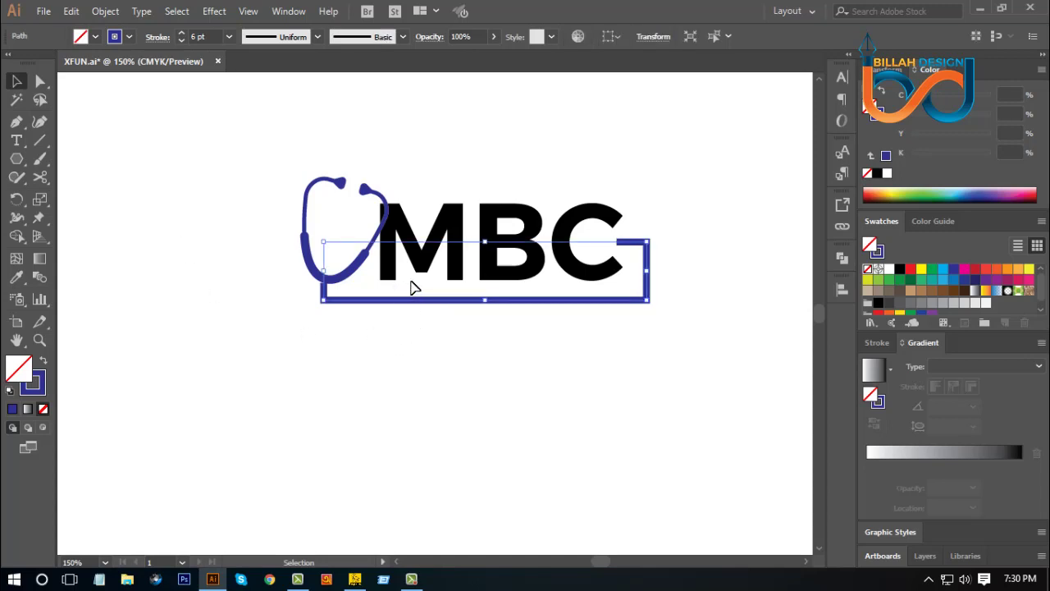
left_click(182, 40)
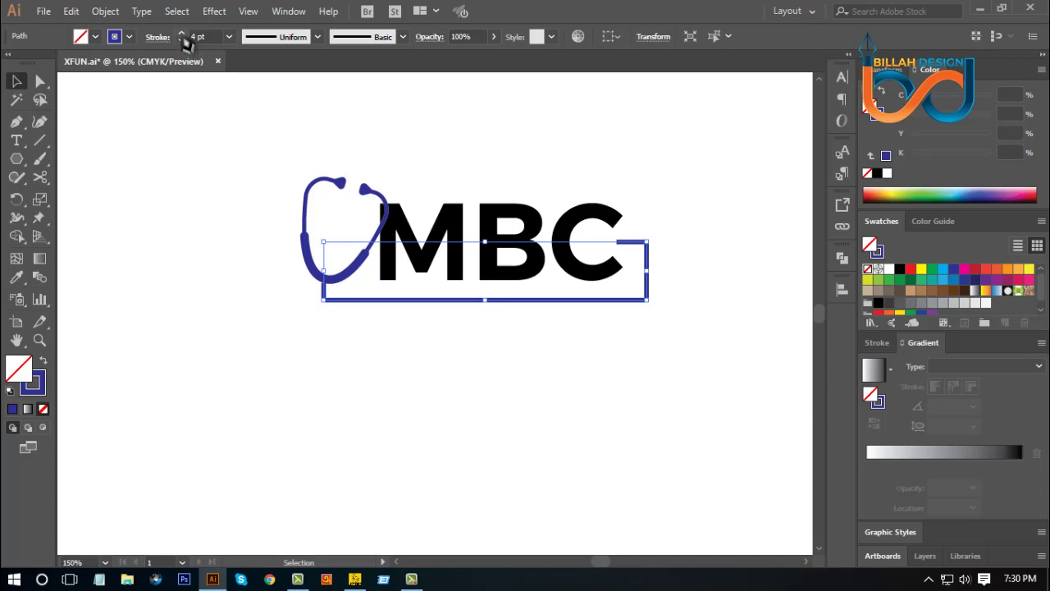
left_click(230, 298)
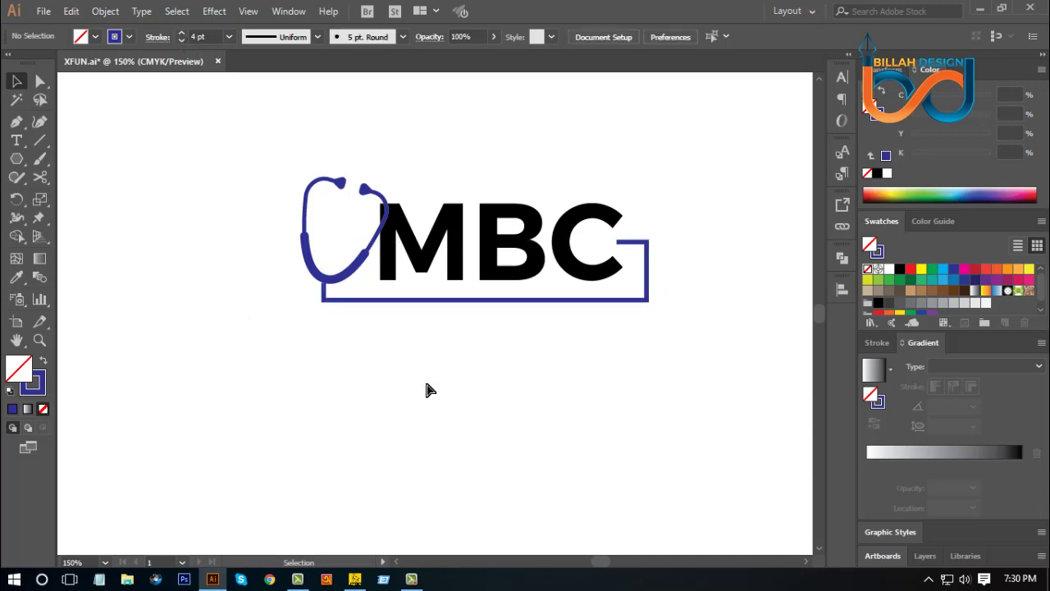
key("ctrl+plus")
- Round the bracket's bottom-left corner with its live-corner widget
left_click_drag(351, 276, 363, 290)
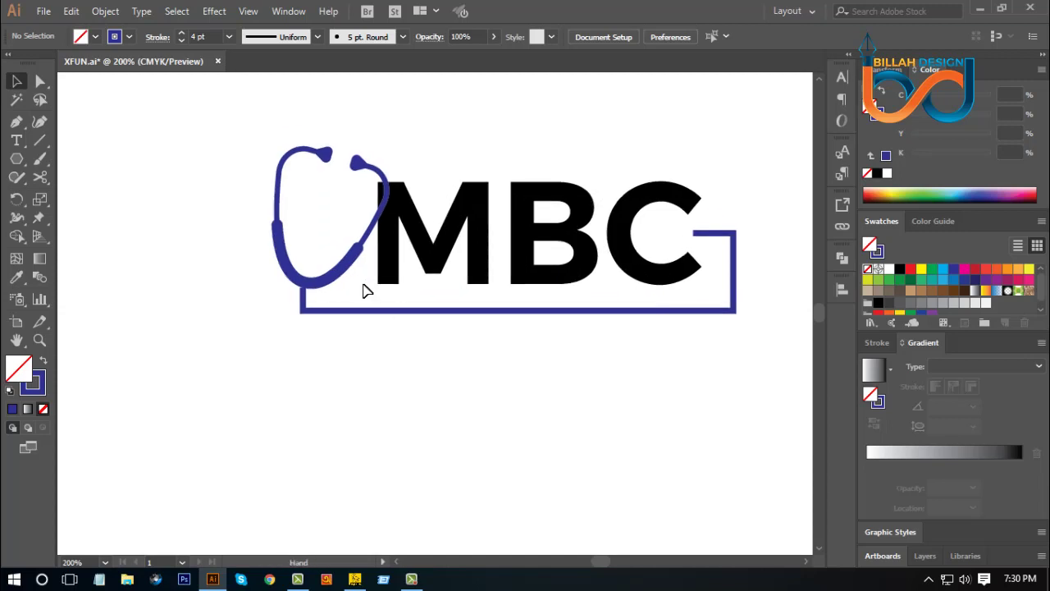
left_click(40, 81)
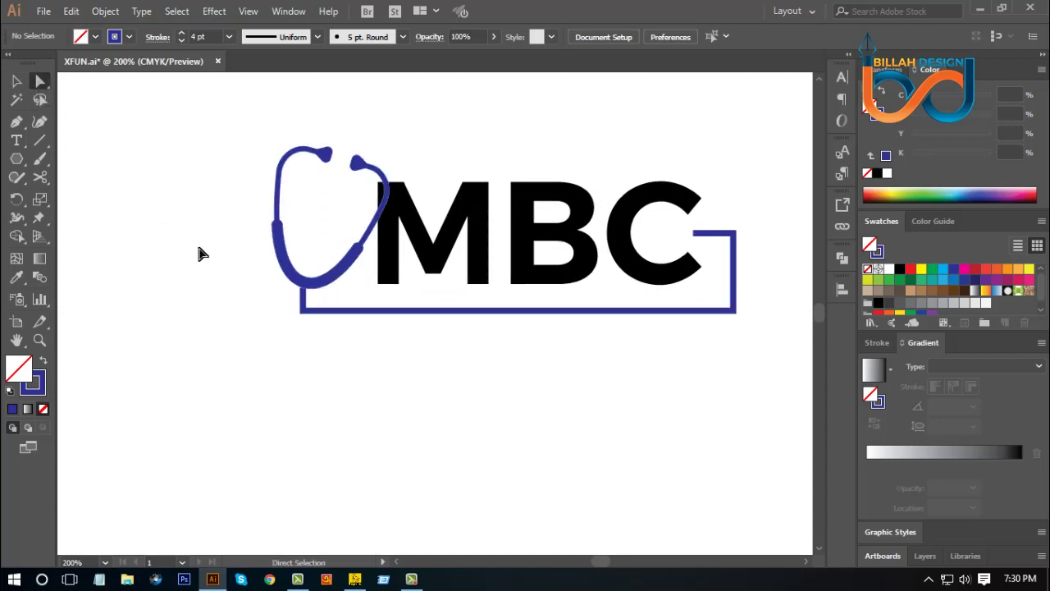
left_click(304, 297)
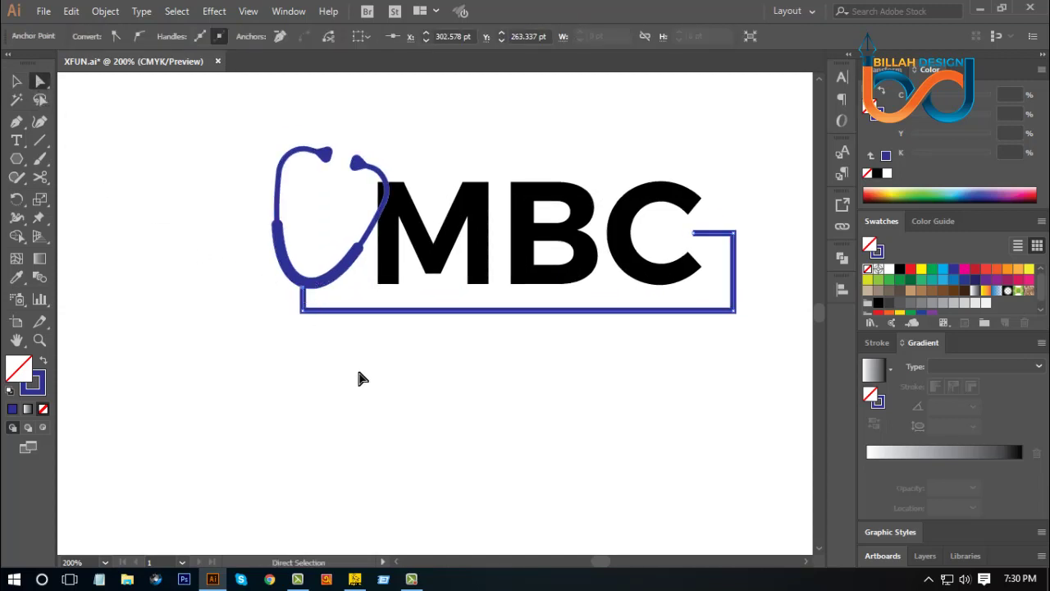
left_click(405, 398)
left_click_drag(469, 399, 455, 408)
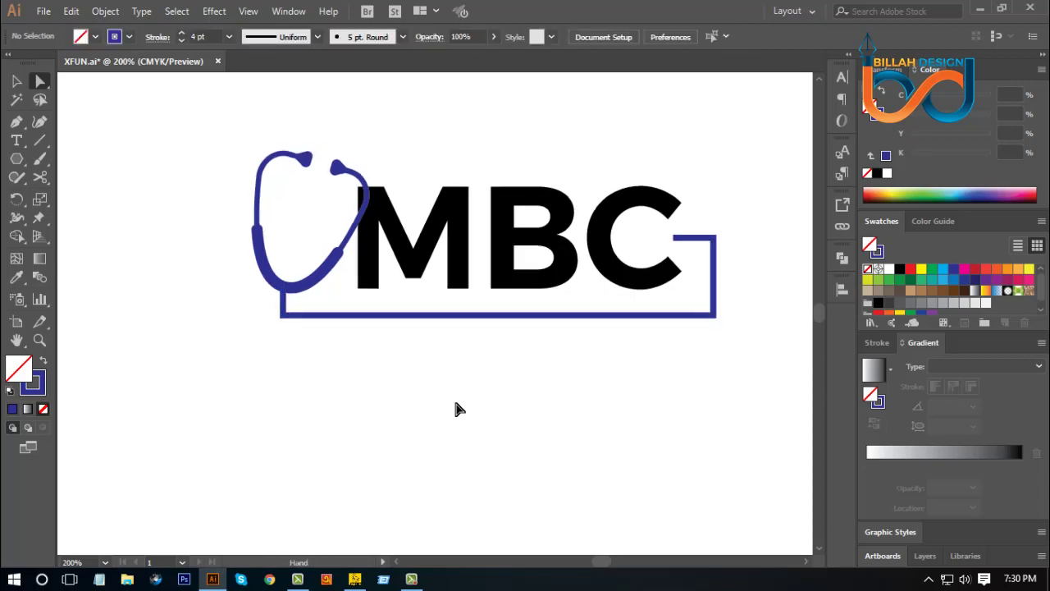
key("space")
left_click_drag(294, 324, 320, 300)
left_click(497, 411)
- Round both right-hand corners of the bracket beside the C
left_click_drag(594, 393, 545, 404)
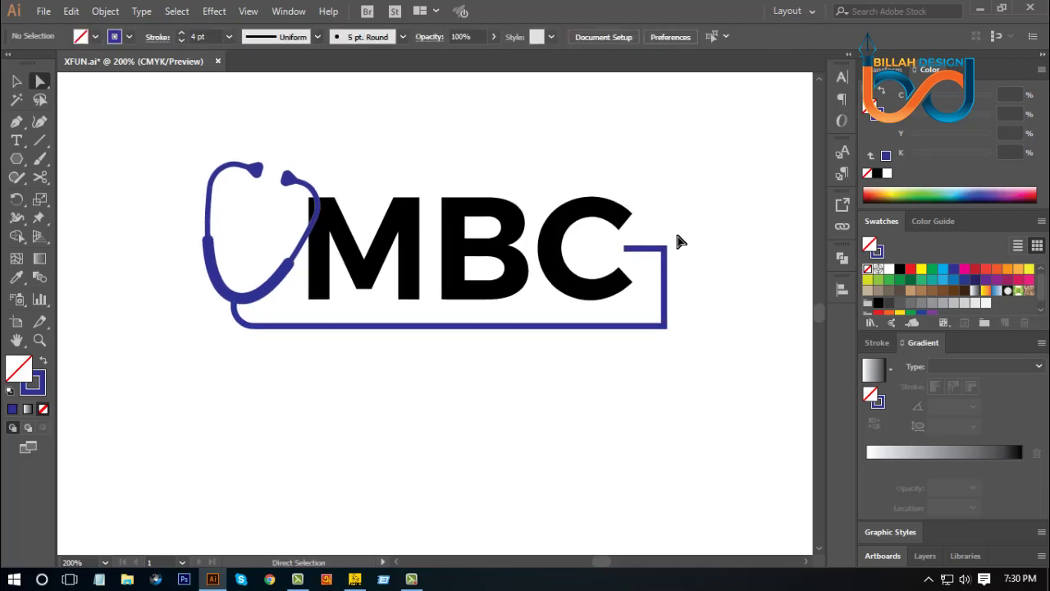
left_click_drag(678, 240, 596, 307)
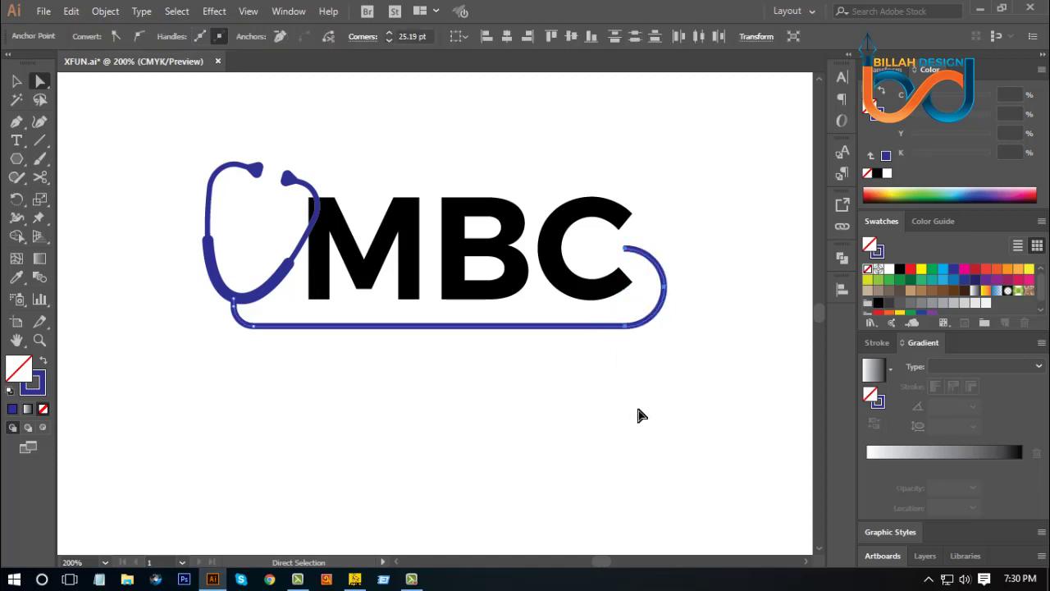
left_click(642, 410, "ctrl")
key("ctrl+plus")
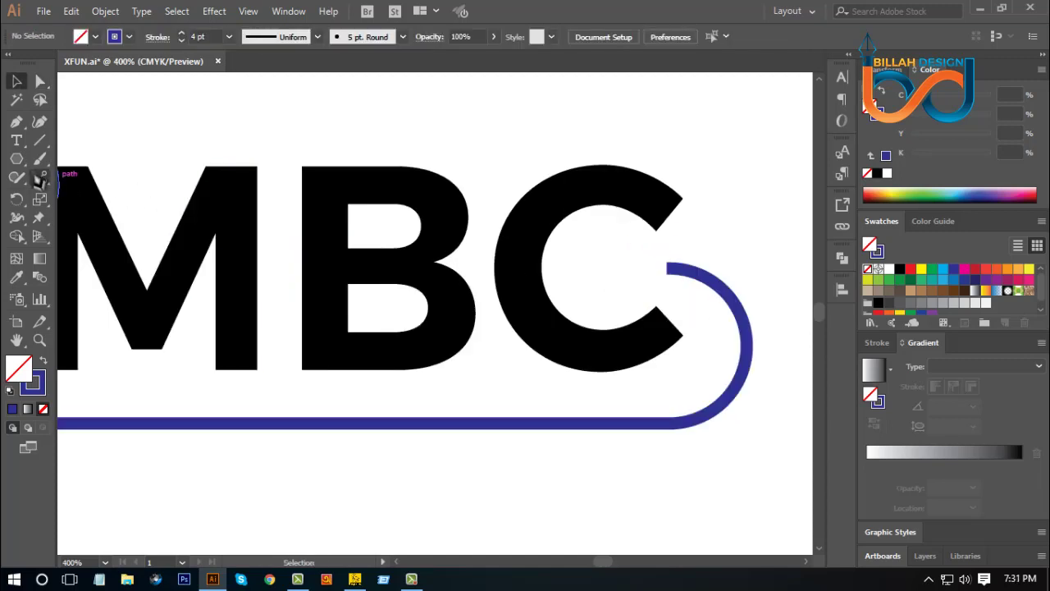
- Draw a circle inside the C's opening with a 2 pt blue stroke
left_click(16, 158)
left_click(69, 197)
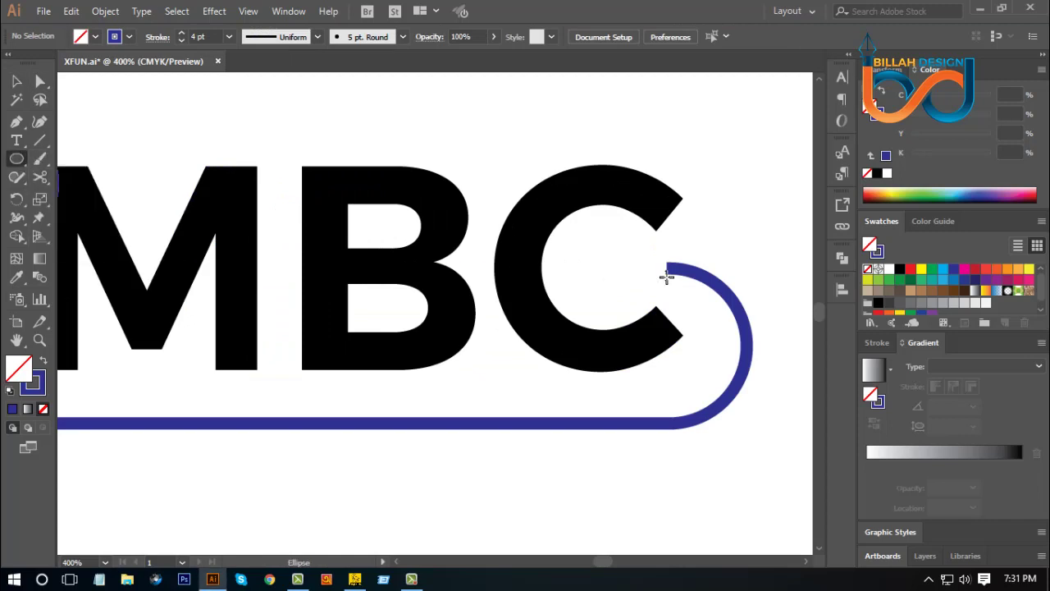
left_click_drag(601, 267, 641, 304)
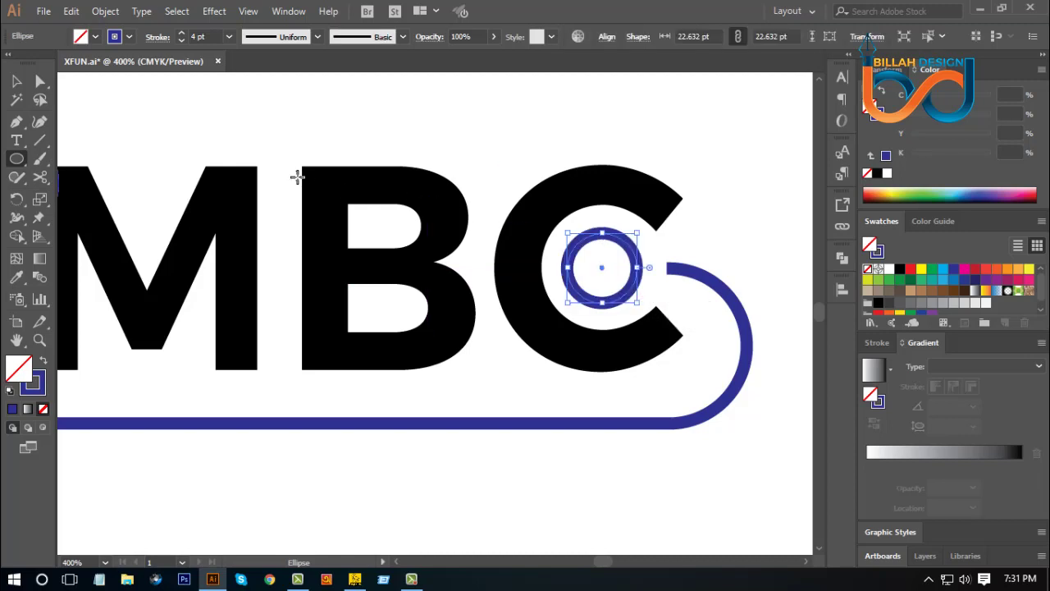
left_click(182, 40)
left_click(181, 41)
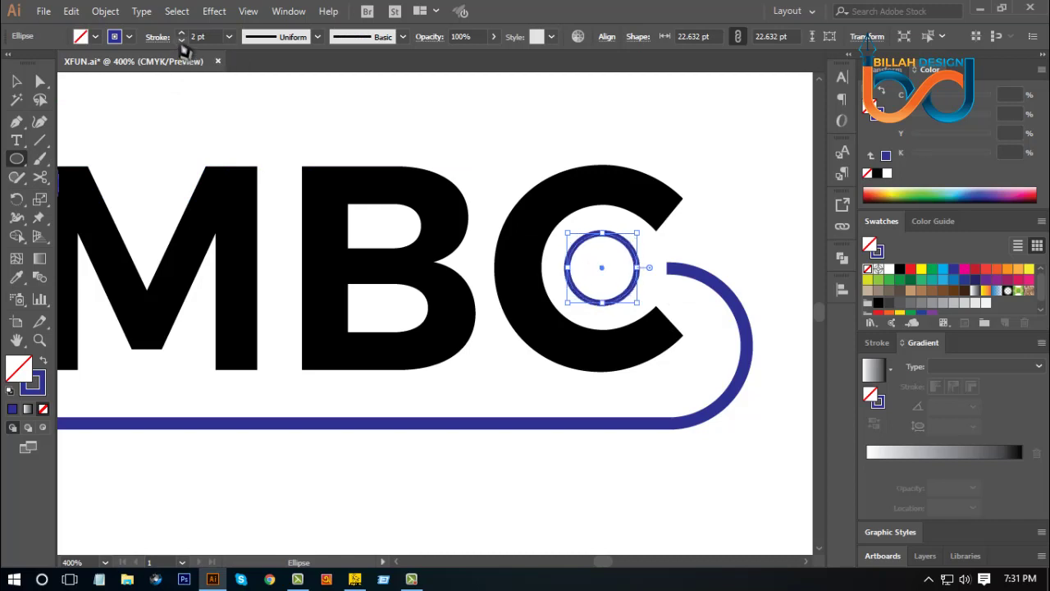
- Add a smaller 16 pt circle inside the ring with a solid blue fill
left_click(16, 81)
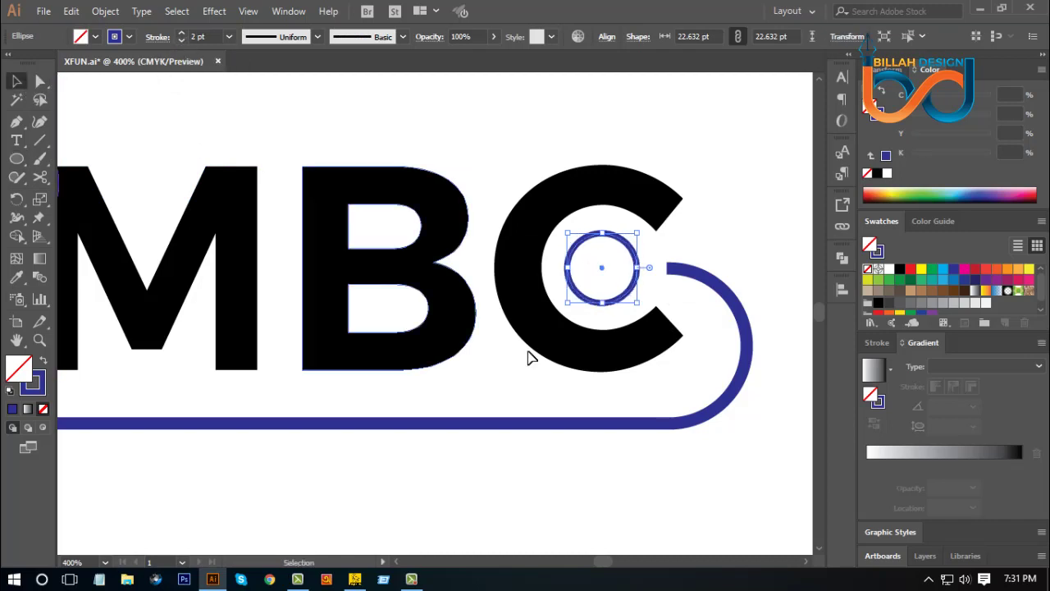
left_click(653, 413)
left_click(603, 242)
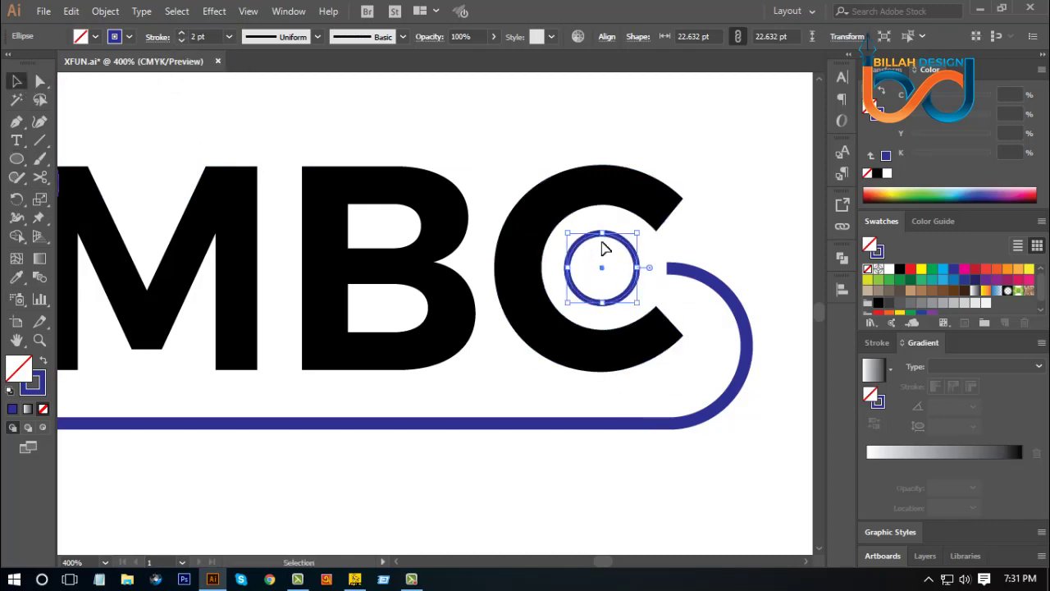
left_click_drag(635, 232, 630, 244)
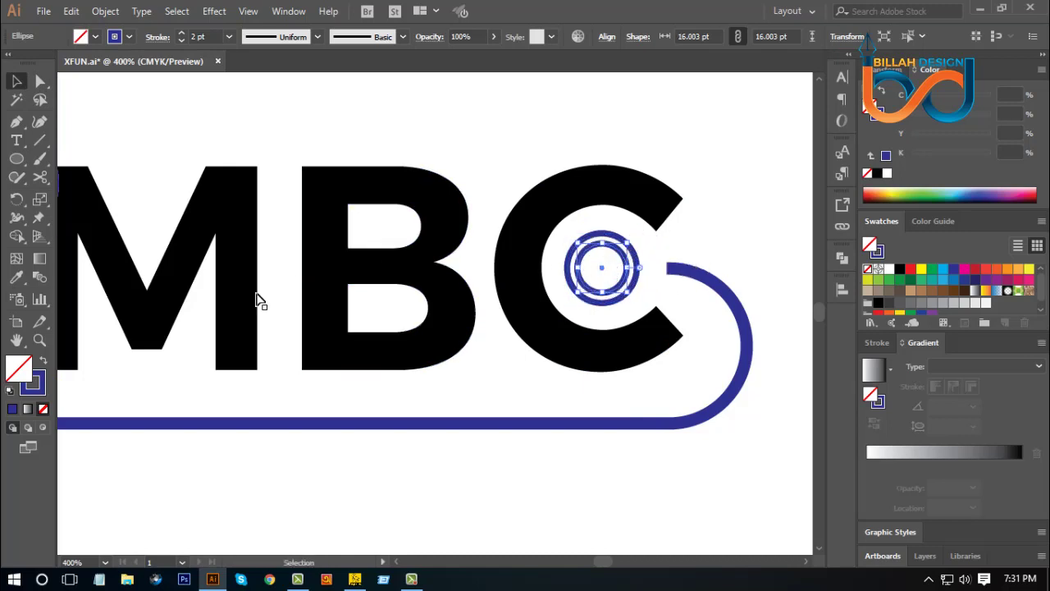
left_click(42, 361)
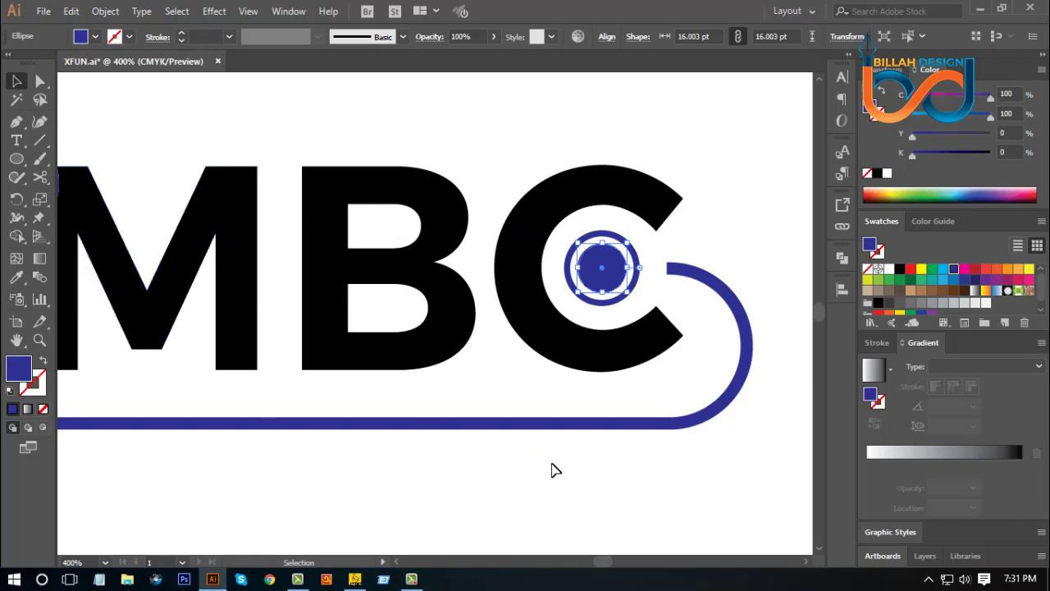
- Copy the curved tube's 4 pt stroke onto the chestpiece's outer ring with the Eyedropper
left_click(605, 472)
key("ctrl+plus")
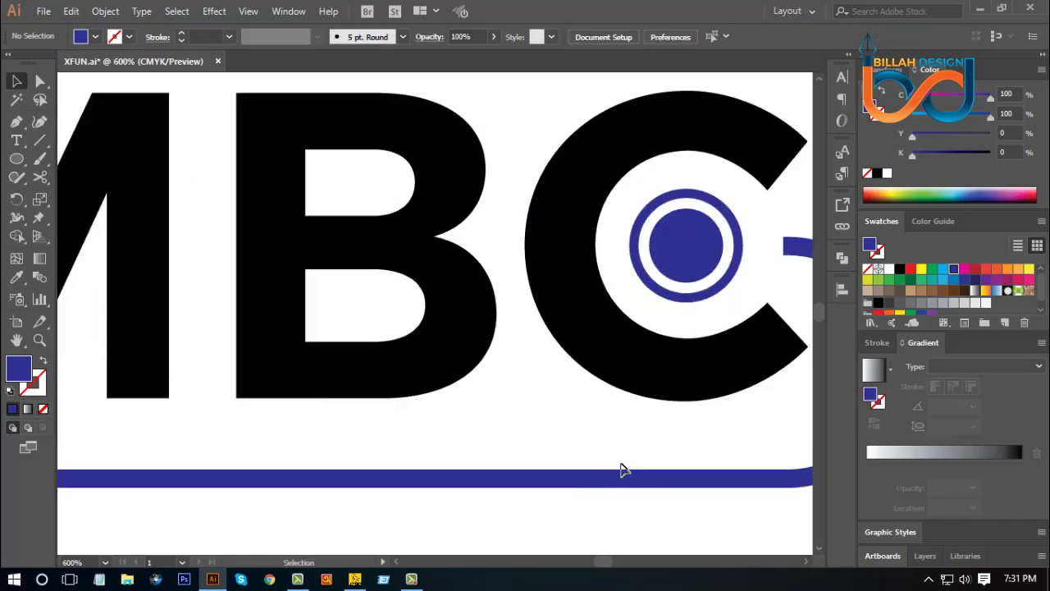
left_click_drag(729, 309, 629, 324)
left_click(622, 299)
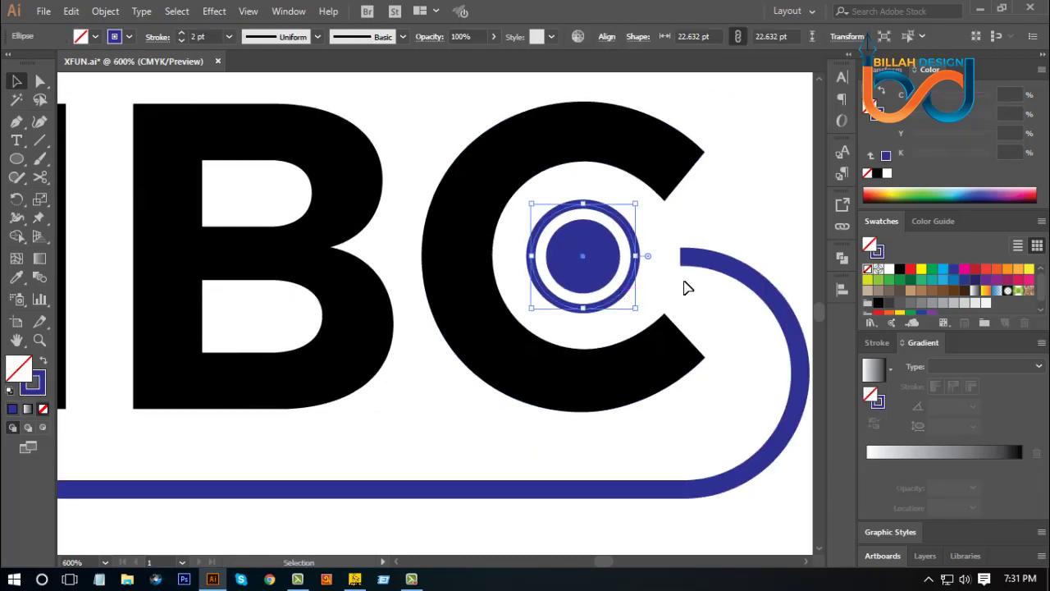
left_click(696, 263)
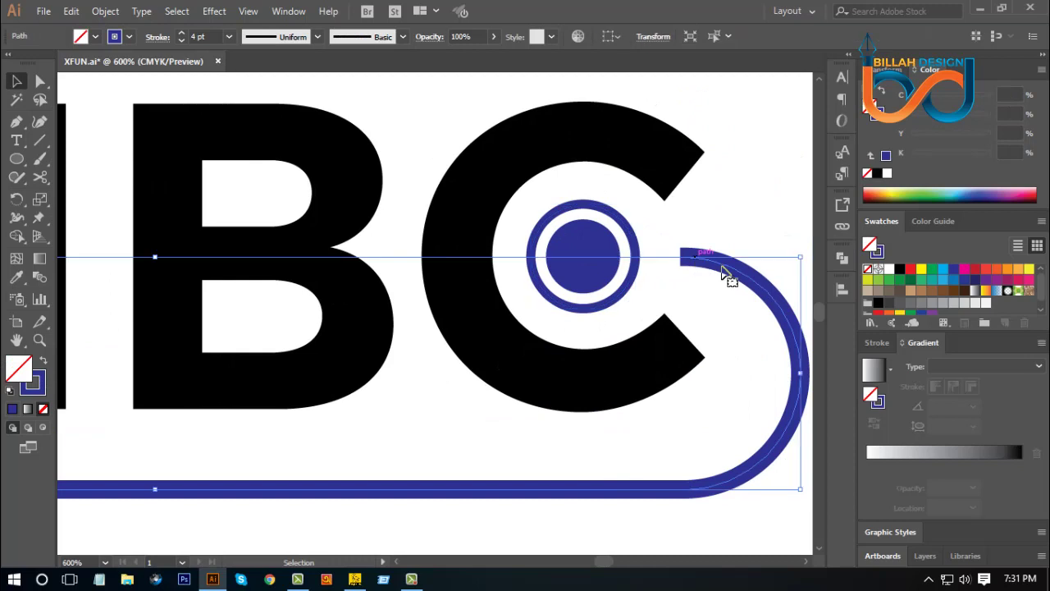
left_click(632, 291)
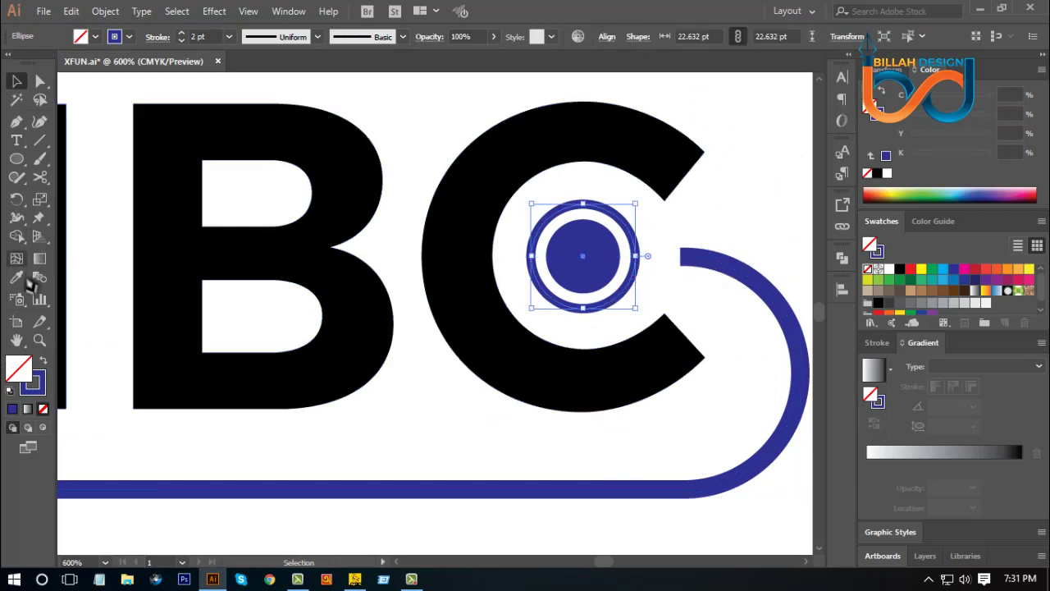
left_click(25, 279)
left_click(702, 252)
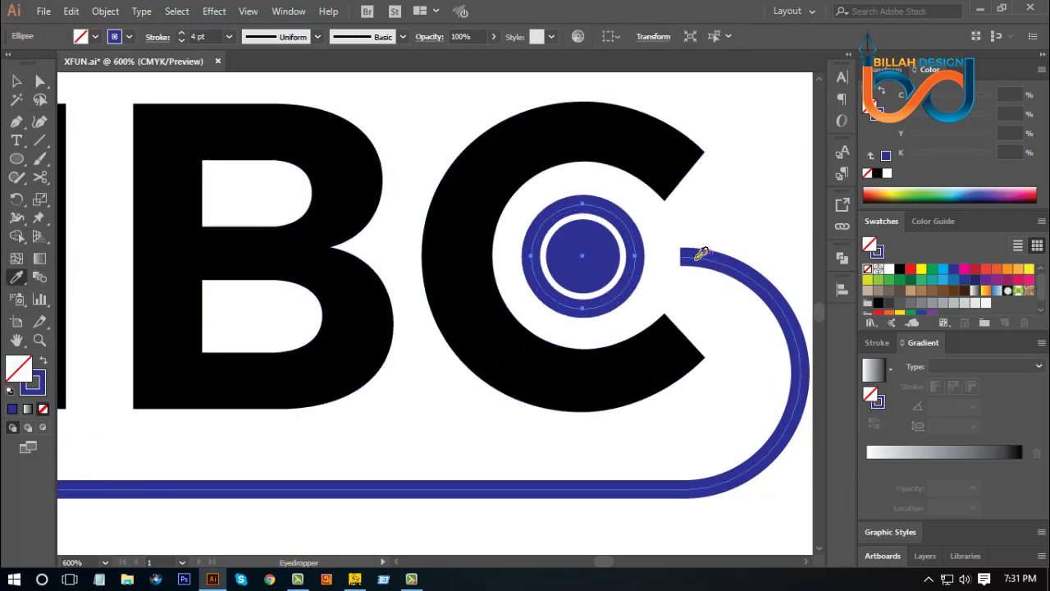
- Enlarge the outer blue ring slightly
left_click(17, 81)
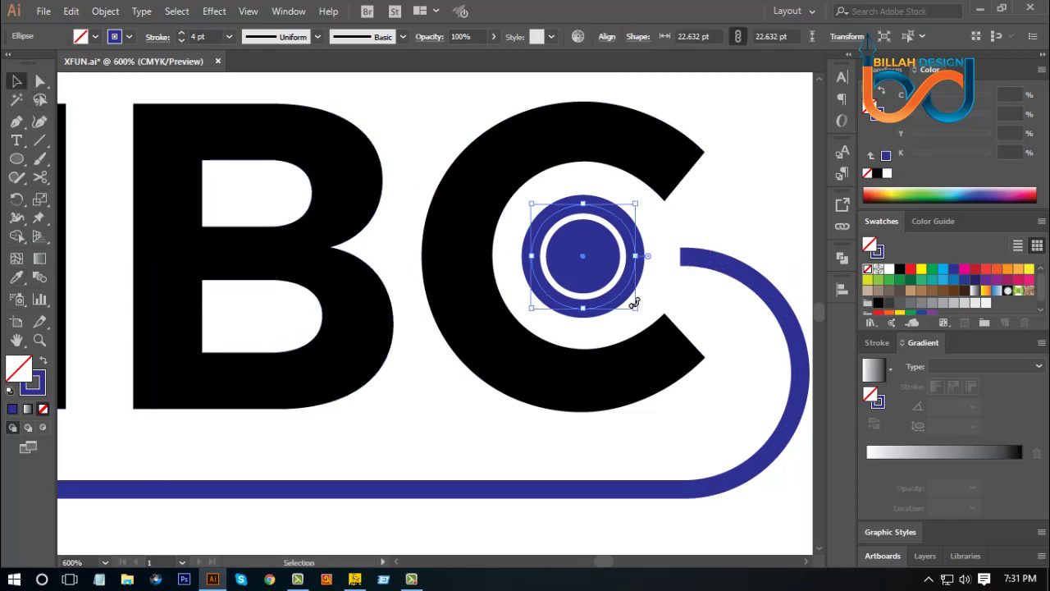
left_click(661, 271)
left_click(639, 256)
left_click_drag(639, 256, 648, 256)
left_click(738, 331)
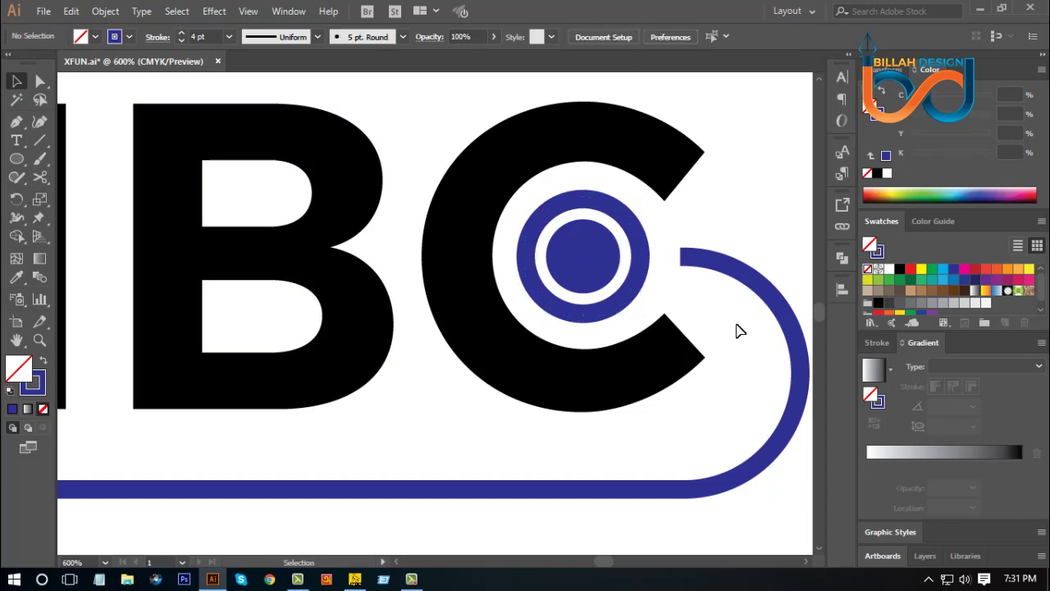
left_click_drag(738, 331, 733, 325)
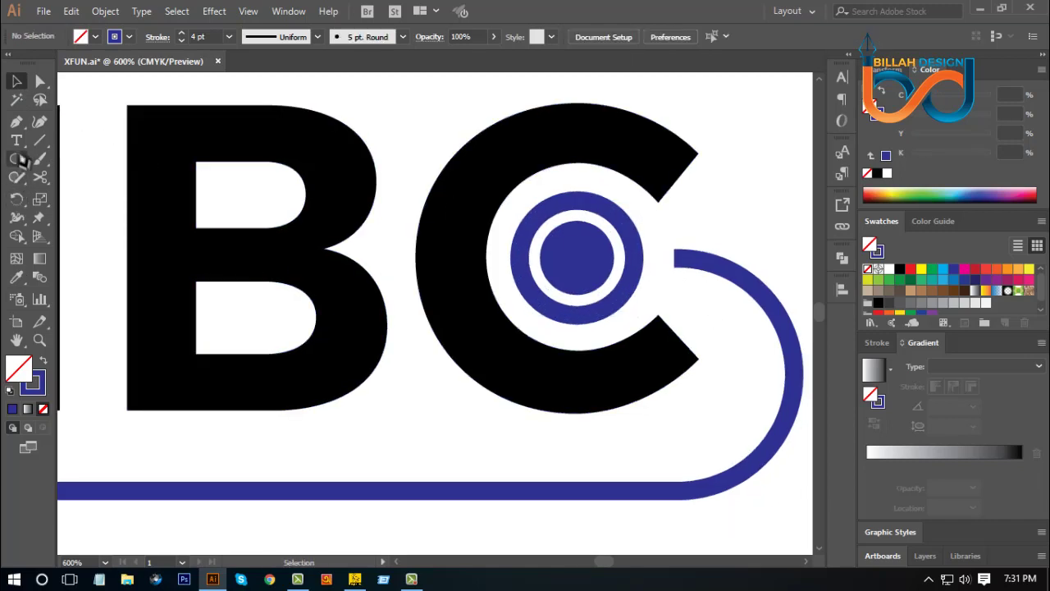
- Extend the curved tube's end toward the chestpiece ring with the Pen tool
left_click(17, 121)
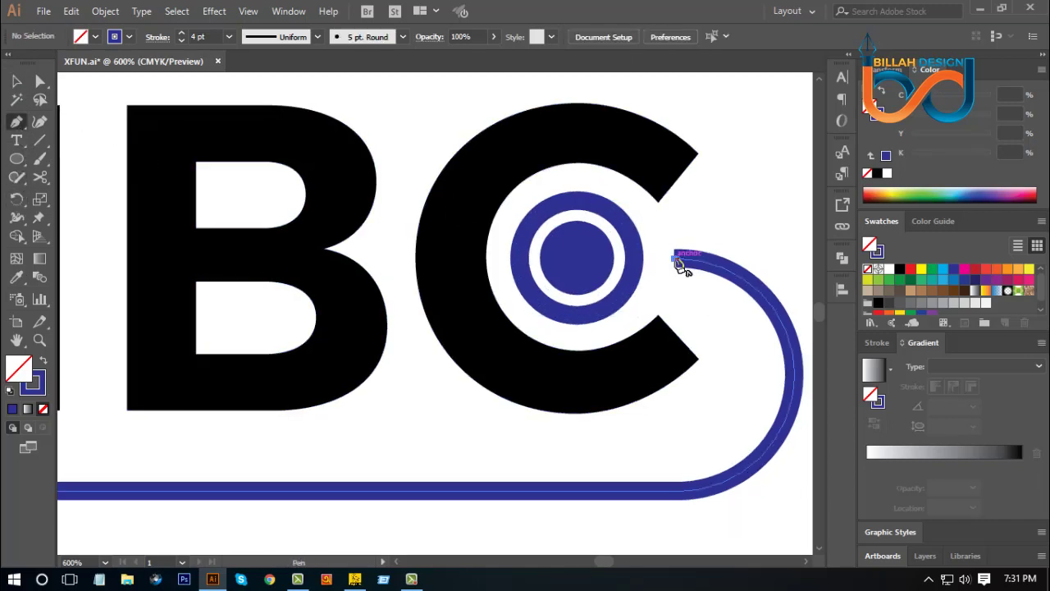
mouse_move(679, 261)
left_mouse_down()
mouse_move(590, 261)
mouse_move(93, 117)
mouse_move(18, 85)
left_mouse_up()
left_click(16, 81)
left_click(732, 374)
- Expand the blue stethoscope tube's fill and stroke into solid filled shapes
key("ctrl+0")
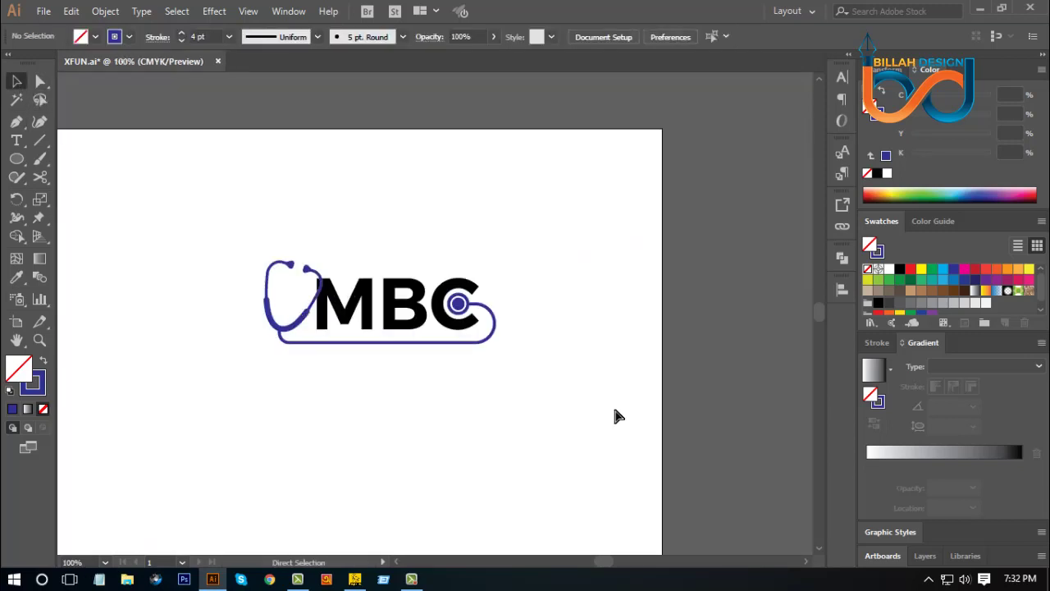
key("ctrl+plus")
key("ctrl+minus")
key("ctrl+plus")
key("ctrl+plus")
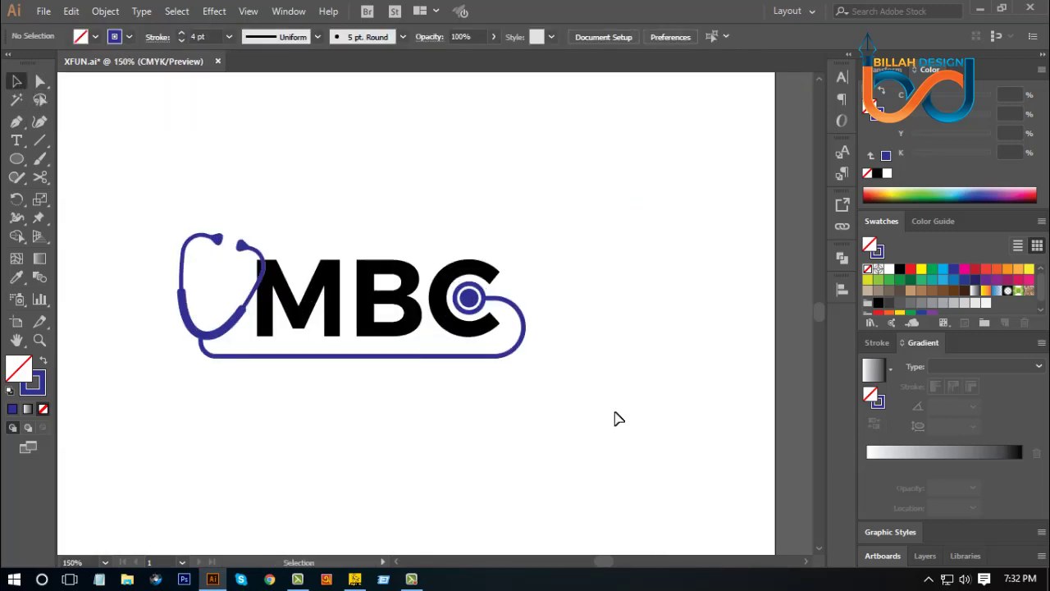
left_click_drag(460, 410, 495, 415)
left_click(539, 356)
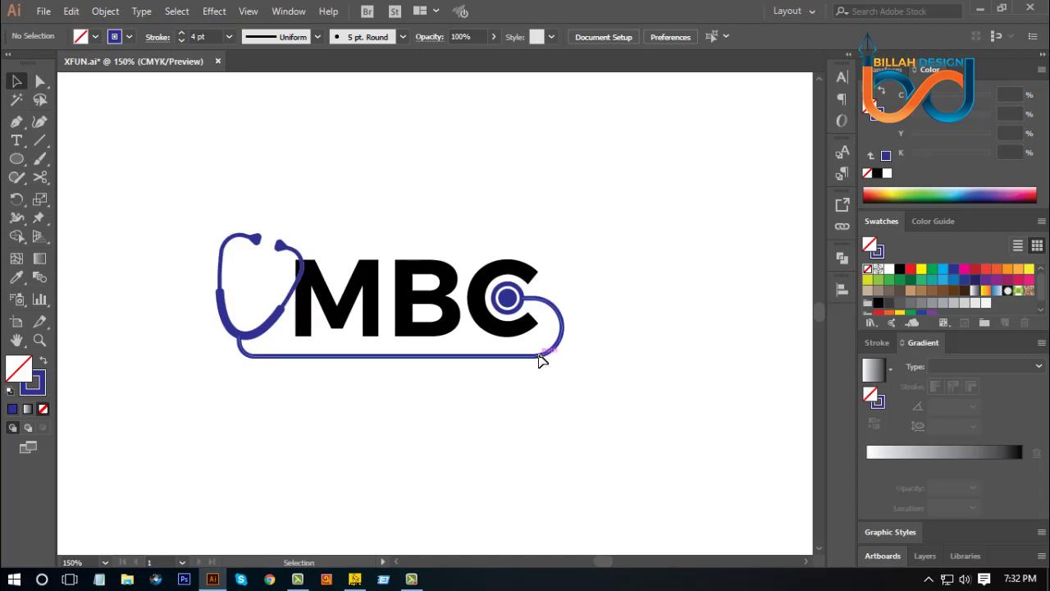
left_click(575, 402)
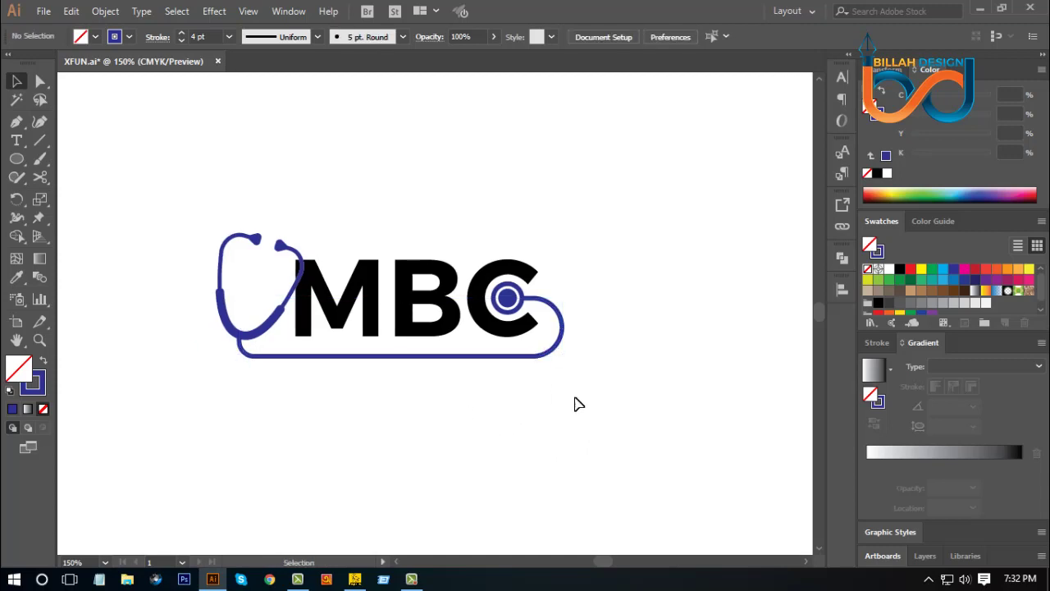
left_click(522, 305)
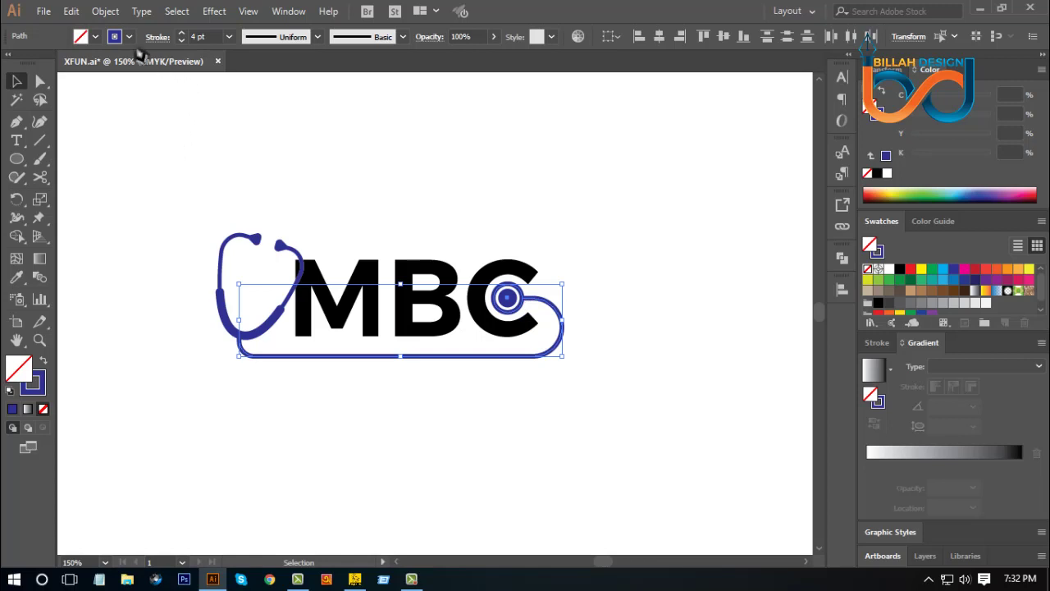
left_click(109, 13)
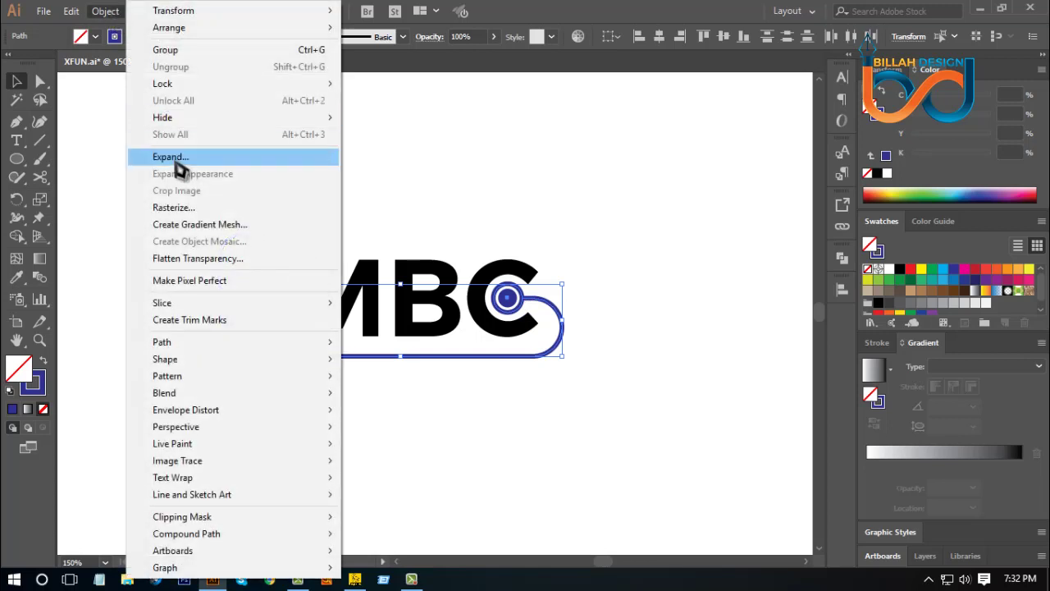
left_click(174, 160)
left_click(561, 348)
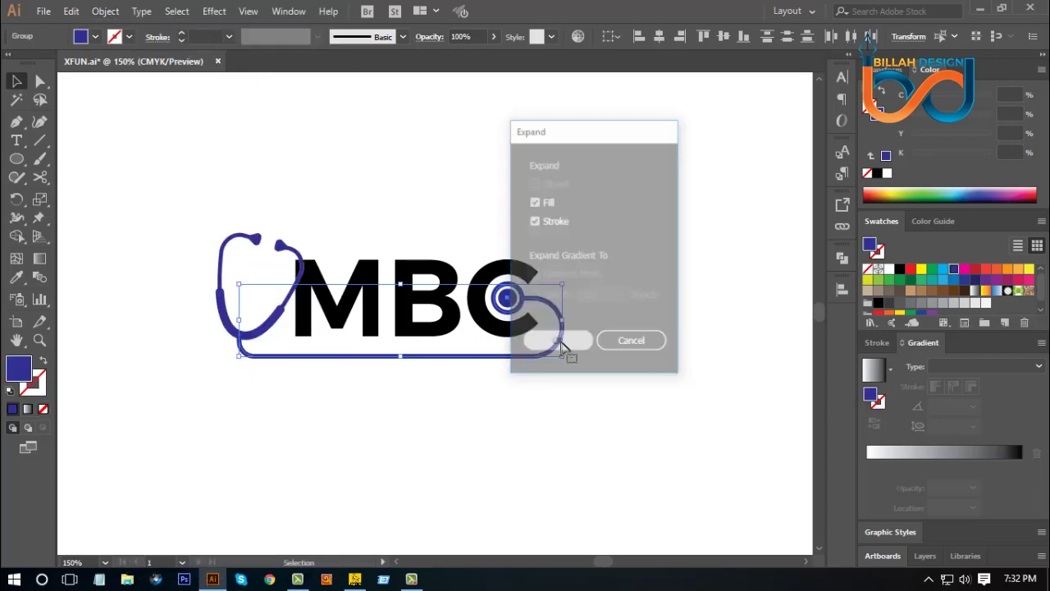
left_click(623, 357)
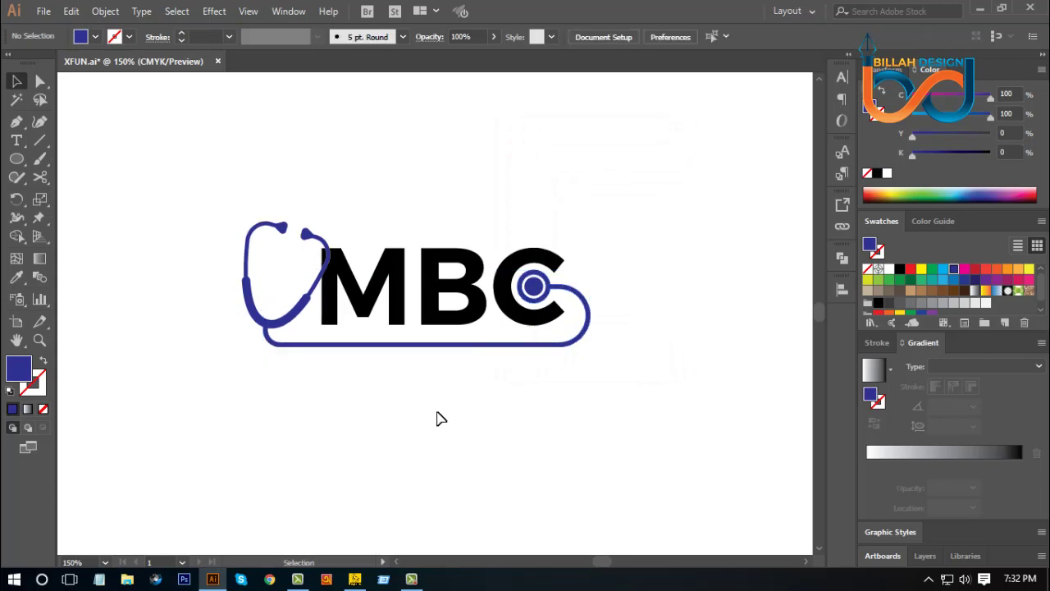
- Marquee-select all the stethoscope parts and unite them with Pathfinder Unite
left_click(274, 337)
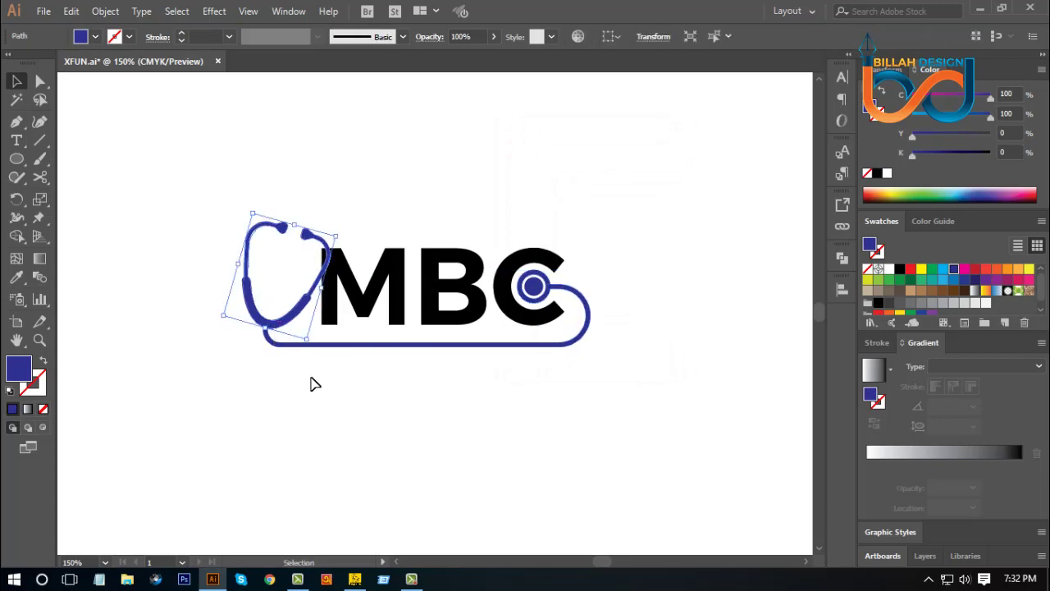
left_click(313, 379)
left_click(333, 350)
left_click(335, 399)
left_click_drag(265, 353, 318, 361)
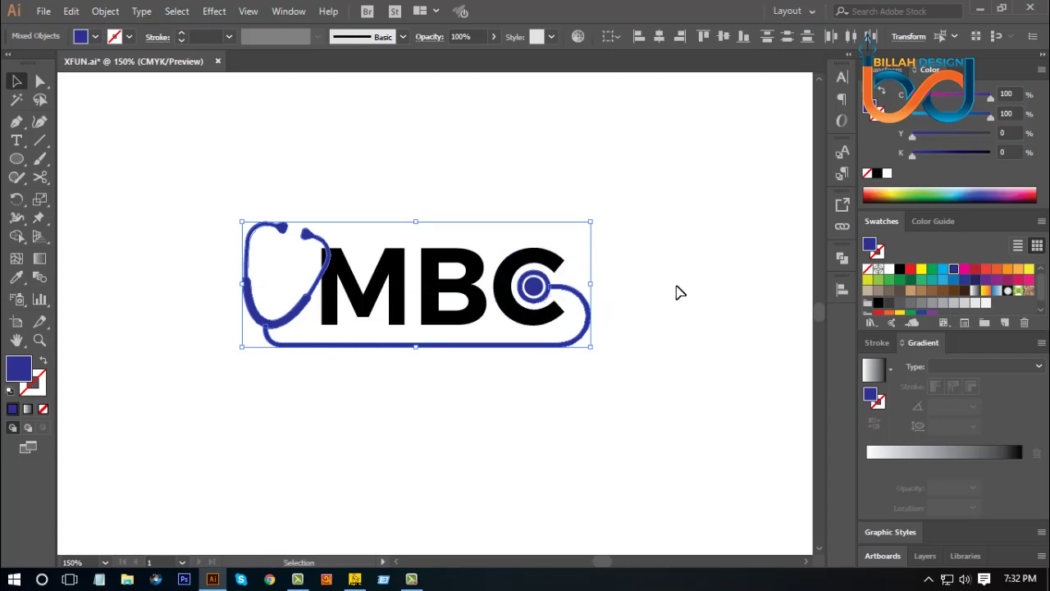
left_click(842, 257)
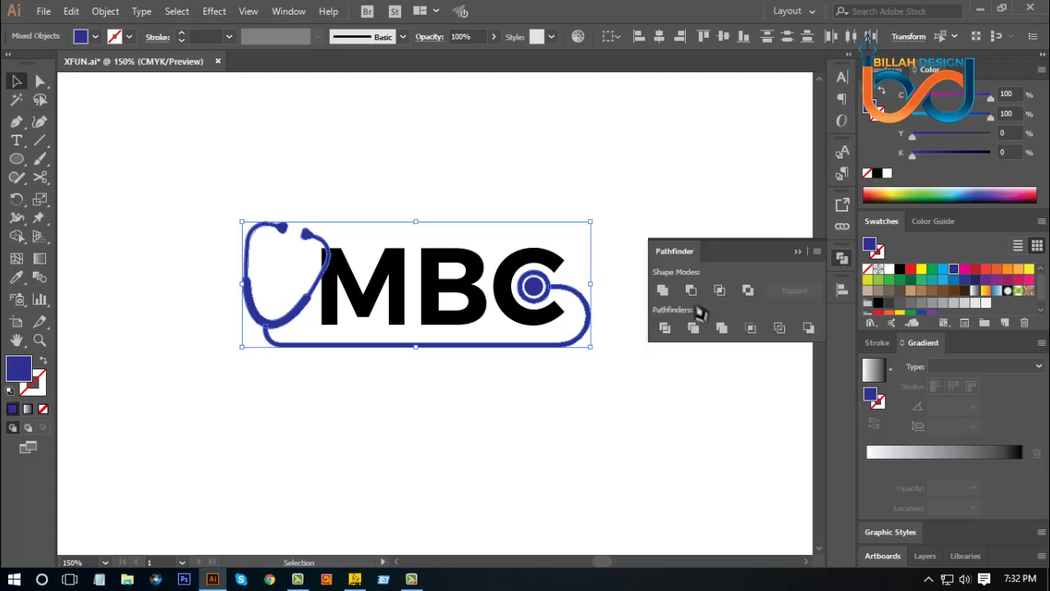
left_click(662, 290)
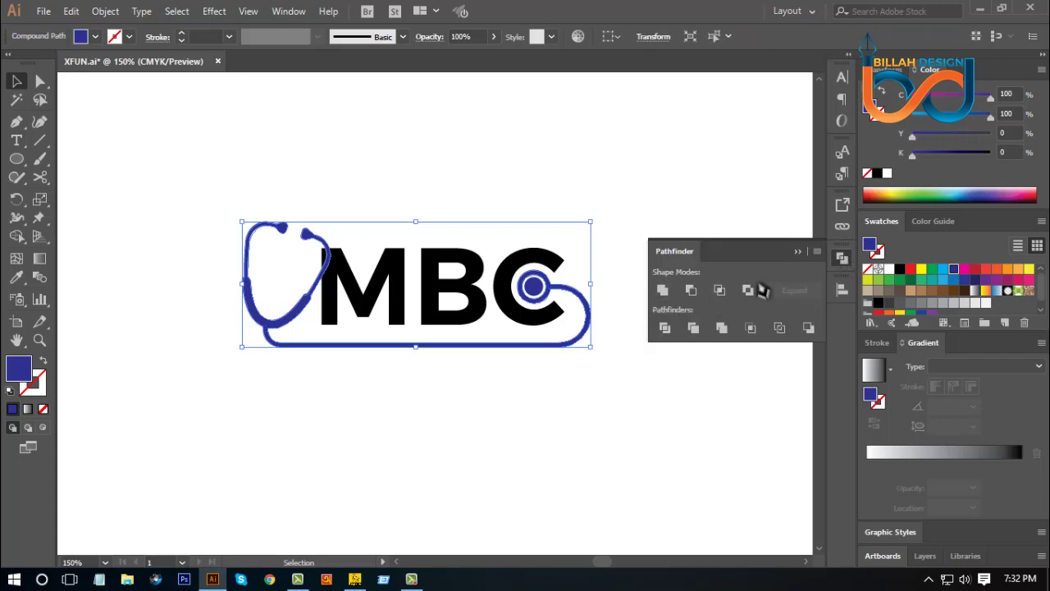
- Select the merged stethoscope shape and open the Object menu's path commands
left_click(730, 366)
left_click_drag(478, 410, 520, 413)
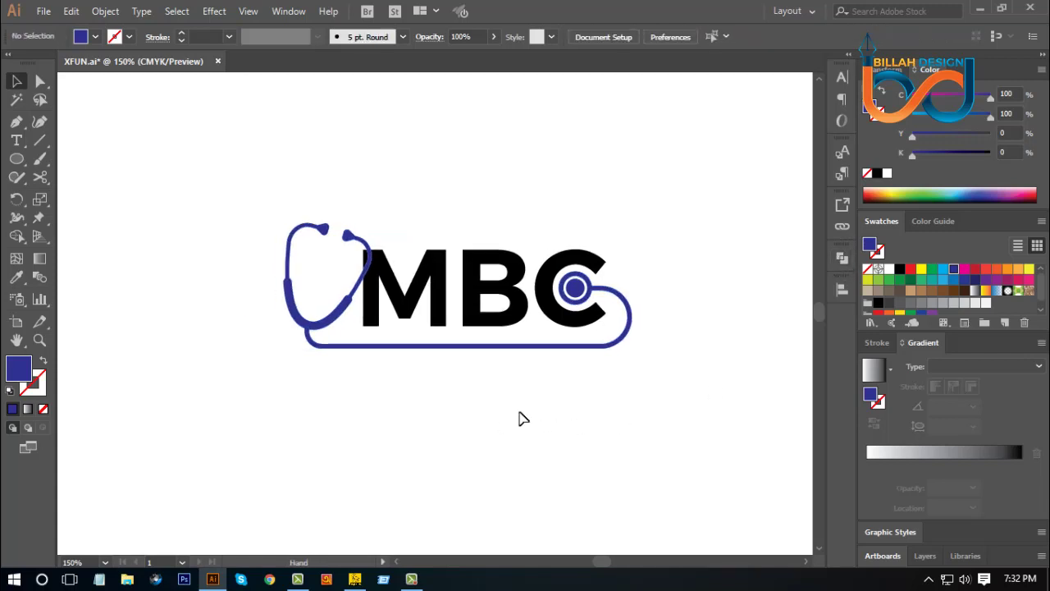
left_click(342, 323)
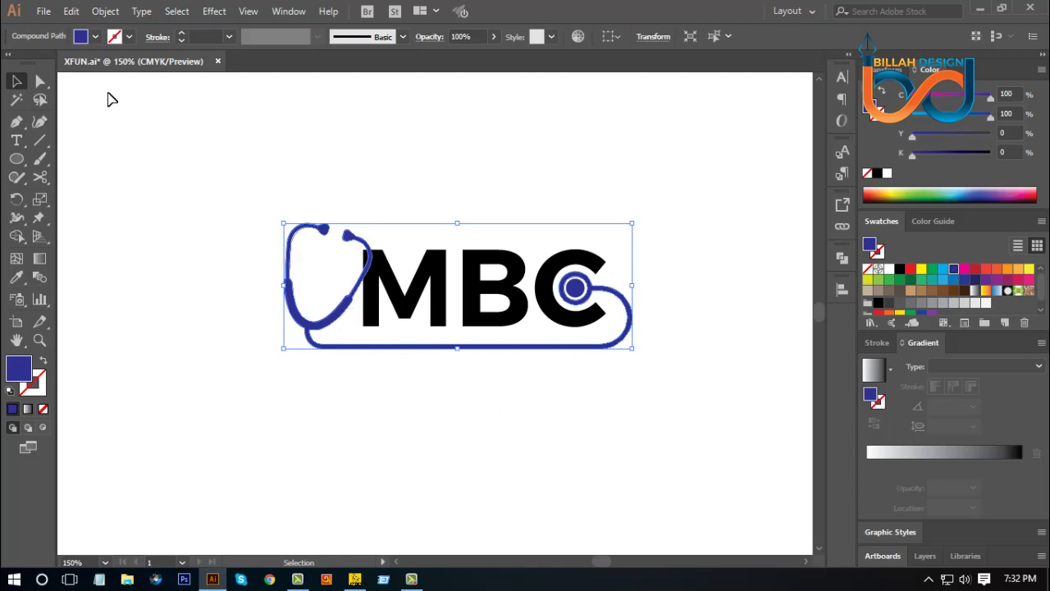
left_click(105, 11)
- Add a 4 pt offset path outline around the stethoscope shape
mouse_move(180, 348)
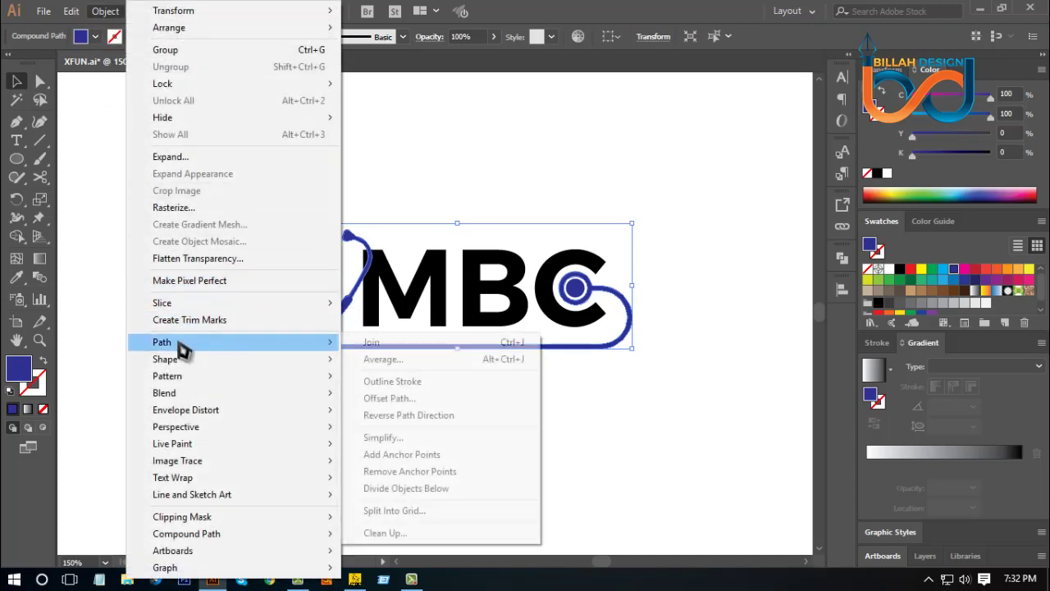
left_click(385, 398)
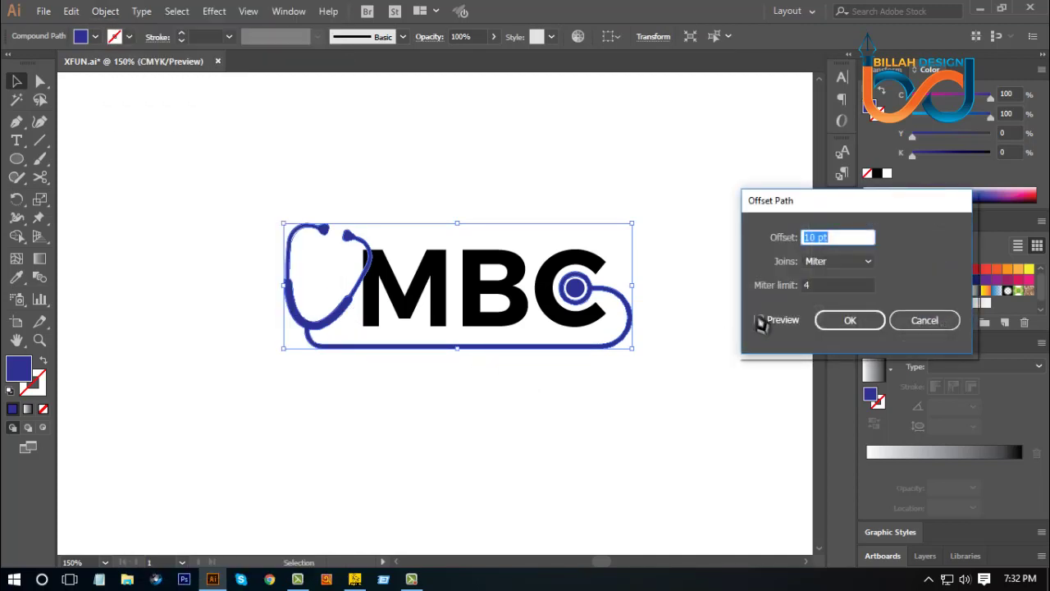
left_click(759, 321)
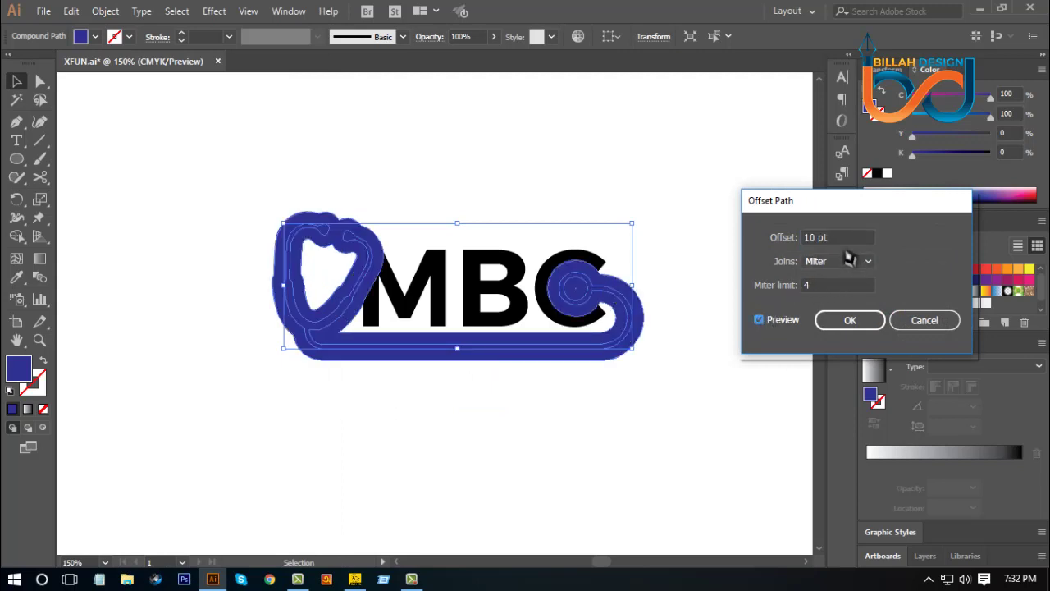
scroll(837, 236, "down", 5)
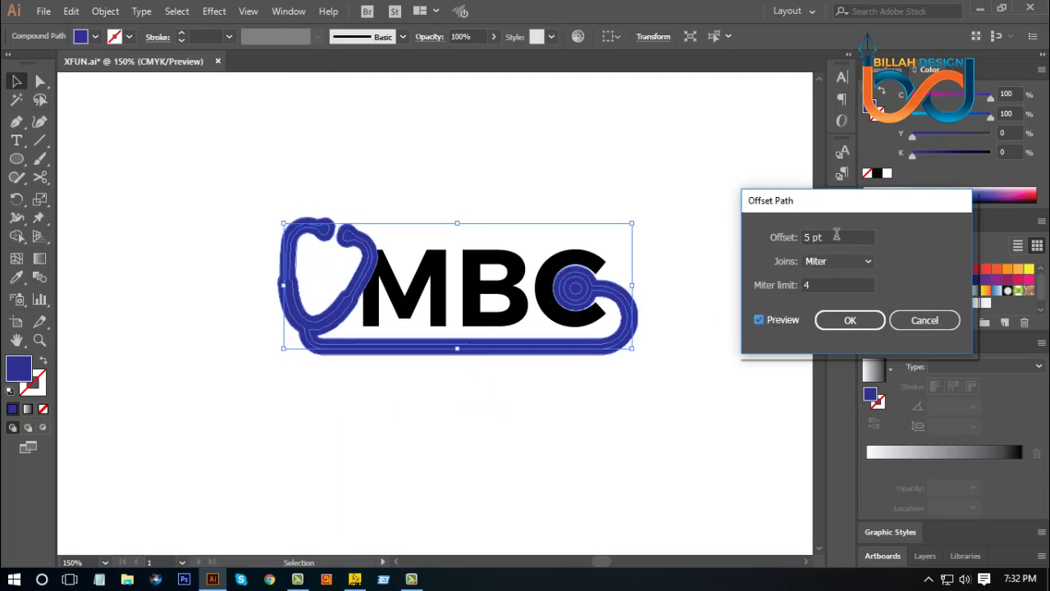
scroll(836, 236, "down", 1)
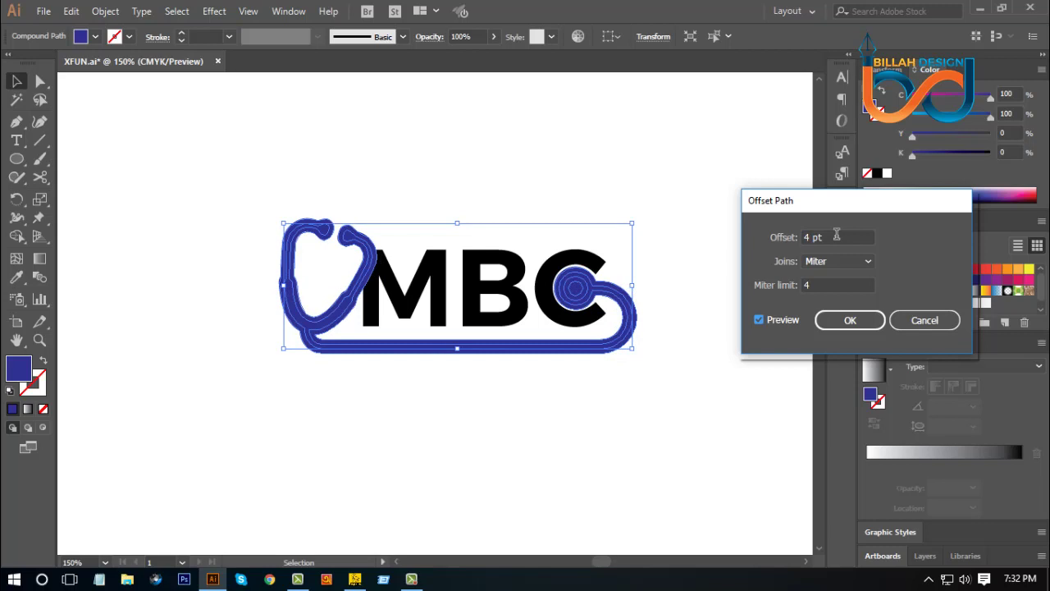
left_click(851, 319)
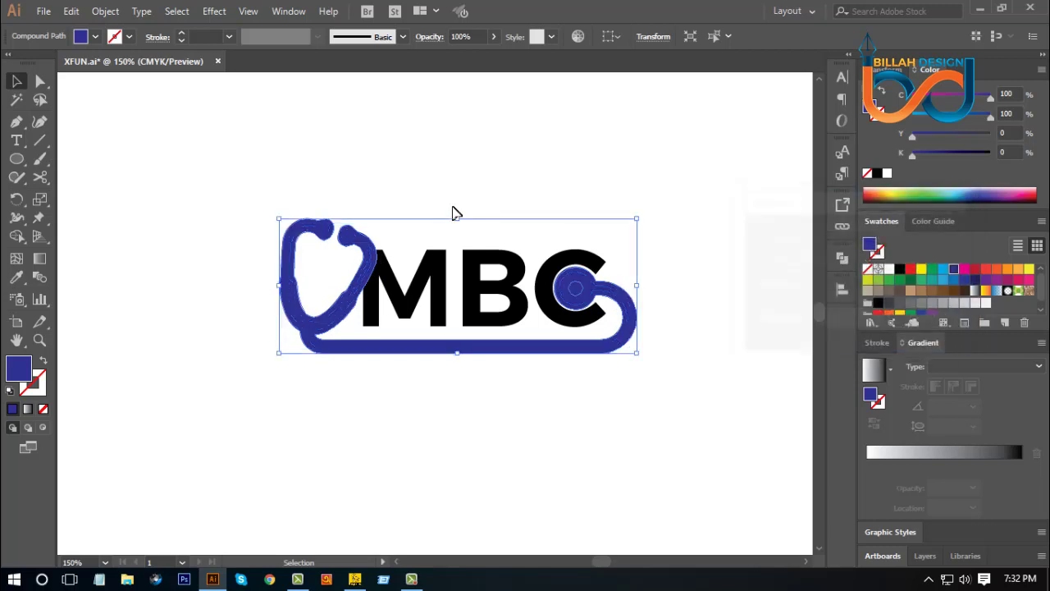
- Select the offset outline with the M and apply Pathfinder Minus Front
left_click(40, 82)
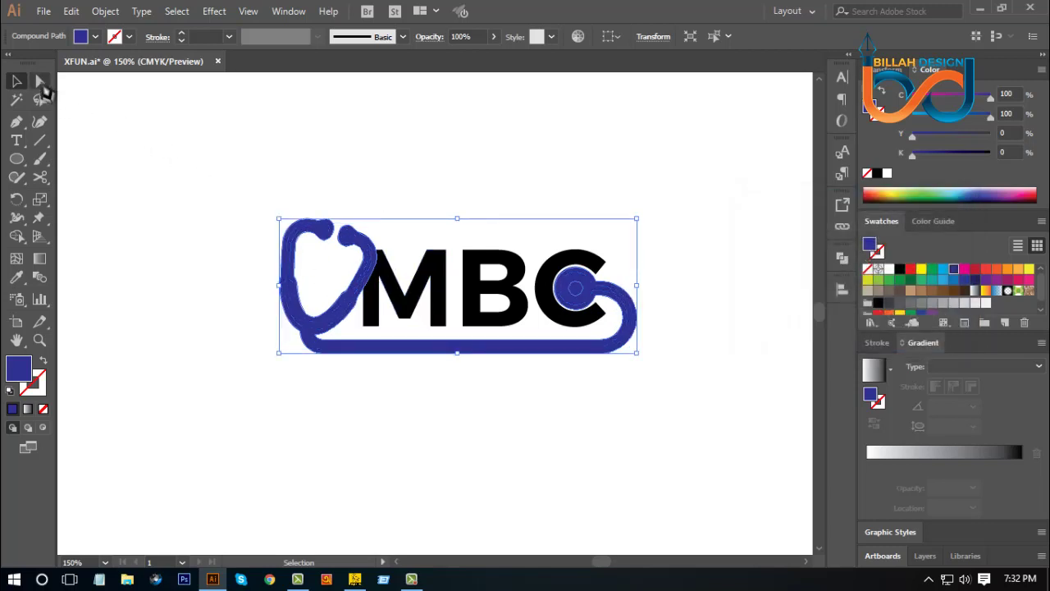
left_click(246, 241)
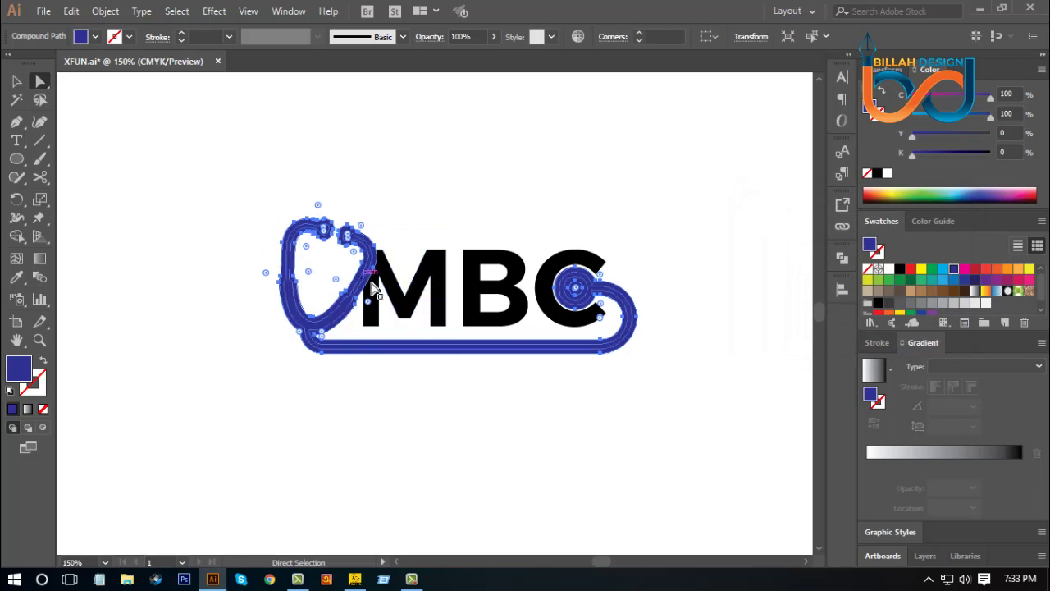
left_click(392, 293)
left_click(392, 293, "shift")
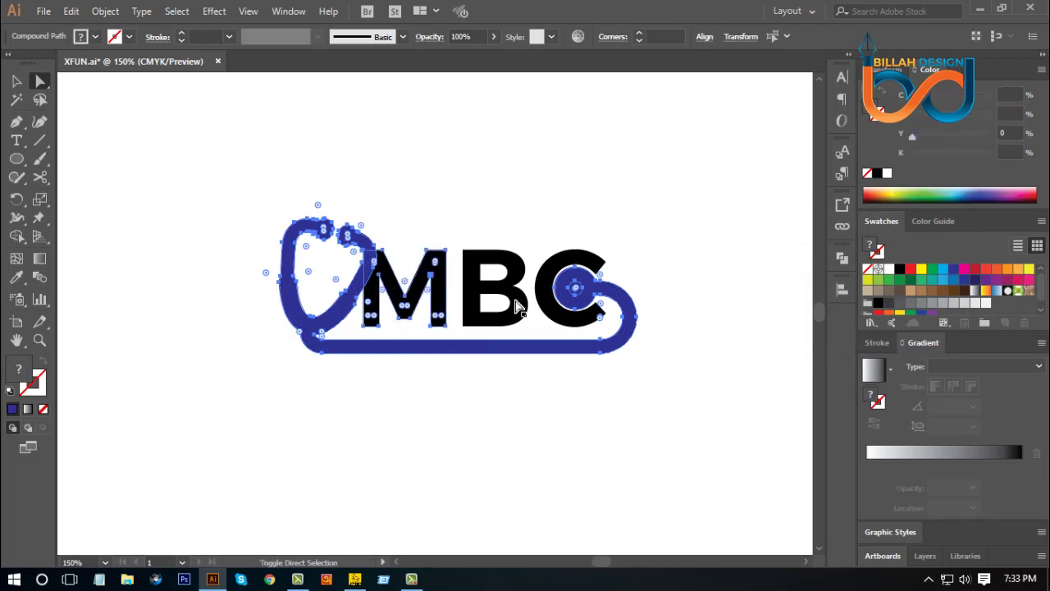
left_click(842, 257)
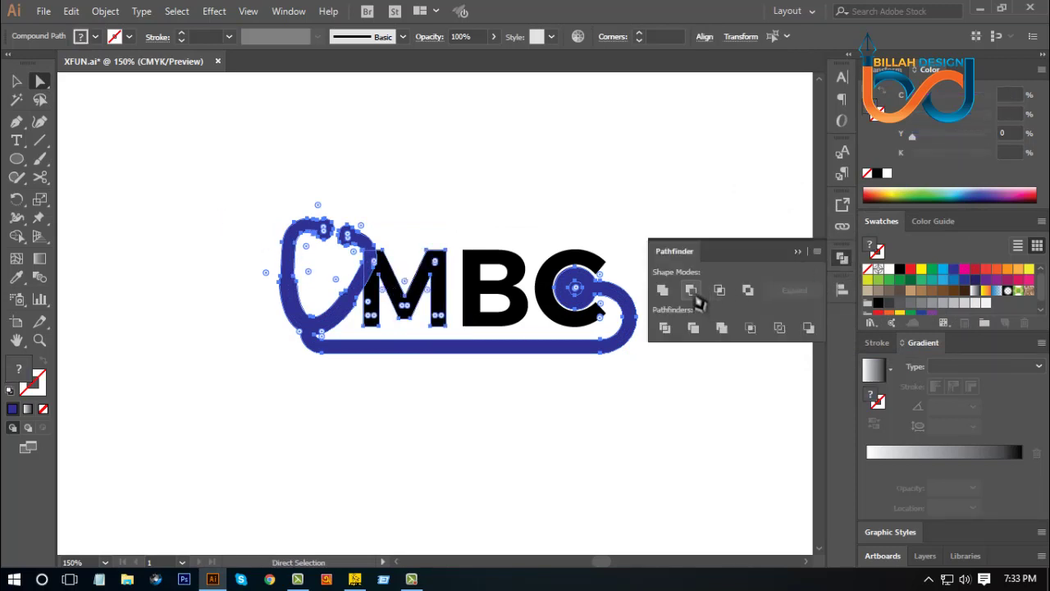
left_click(691, 290)
left_click(842, 257)
- Deselect the logo, return the view to 150%, and switch to the Selection tool
left_click(607, 415)
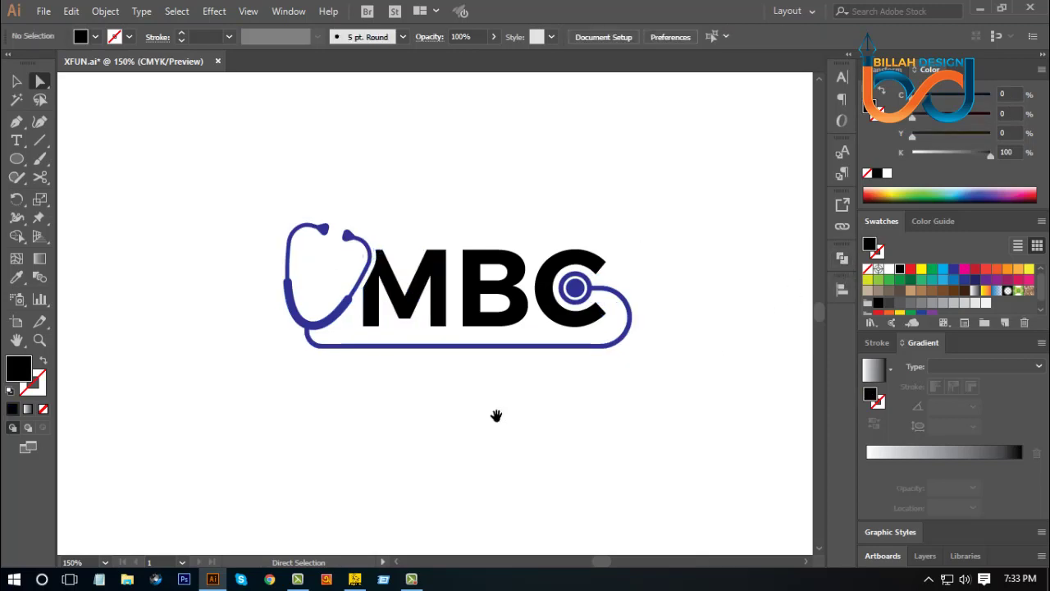
left_click_drag(497, 415, 534, 416)
key("ctrl+minus")
key("ctrl+plus")
key("v")
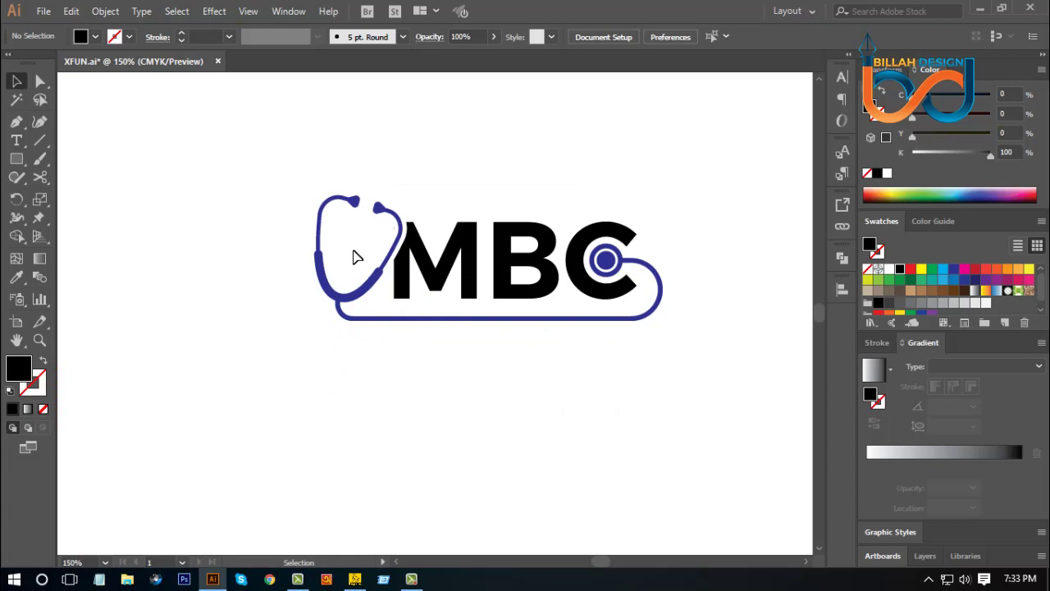
- Draw a wide rectangular bar below the logo
left_click(17, 159)
left_click_drag(403, 385, 462, 410)
key("v")
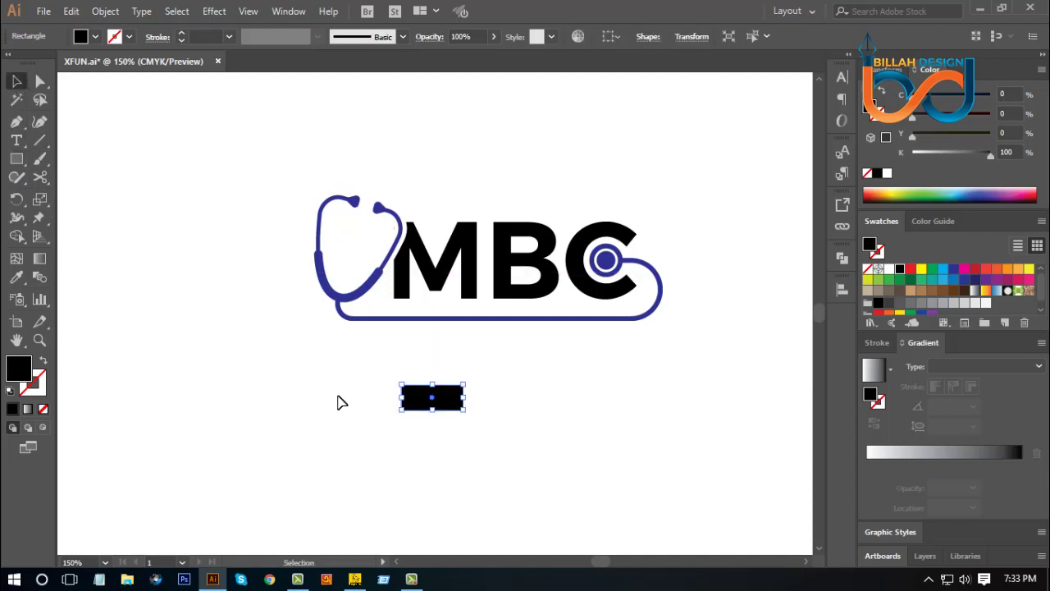
left_click(342, 402)
left_click(434, 399)
key("a")
key("v")
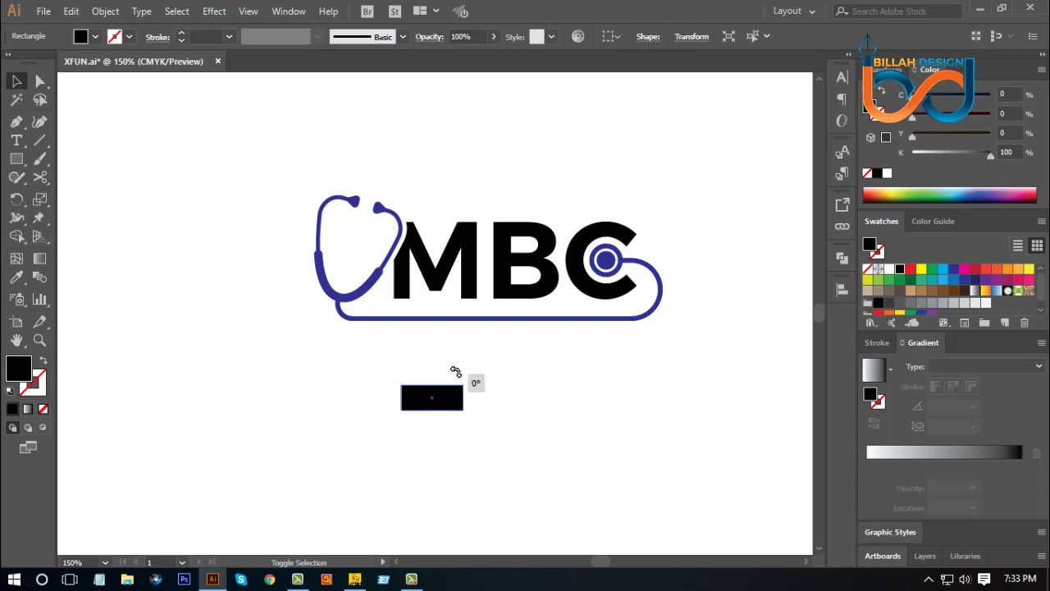
- Rotate a copy of the bar 90° and unite both bars into a cross
left_click_drag(474, 381, 417, 363)
left_click(506, 380)
left_click_drag(505, 373, 359, 456)
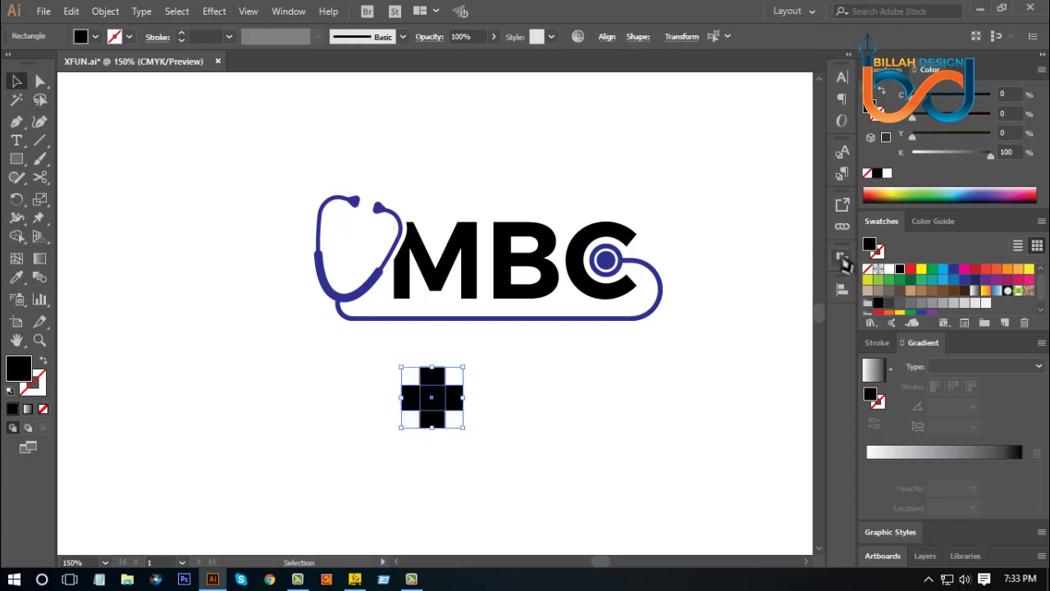
left_click(842, 259)
left_click(663, 290)
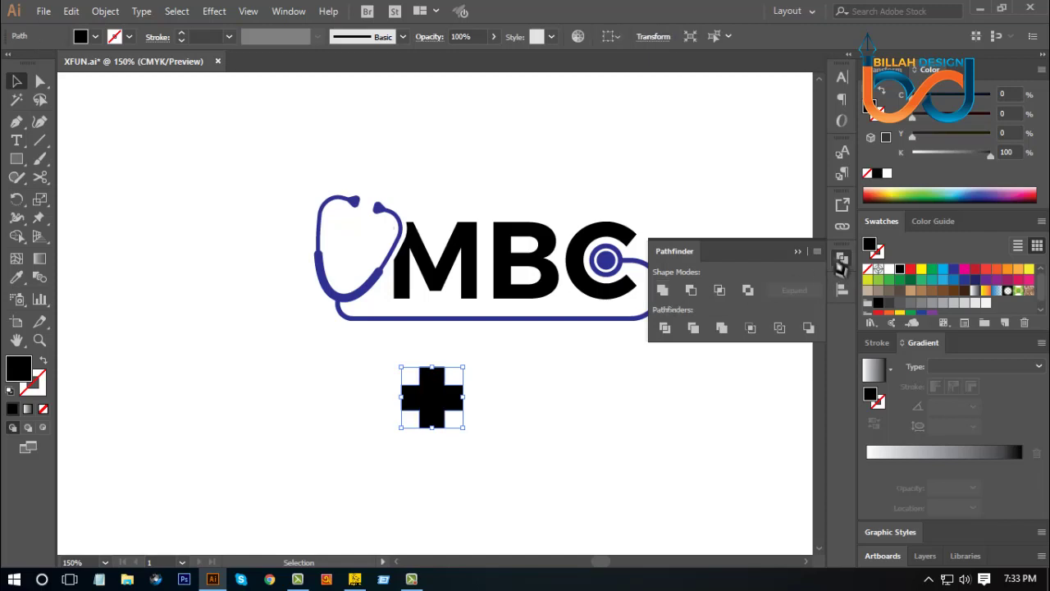
left_click(843, 264)
- Shrink the cross to about 39 pt and place it inside the stethoscope loop beside the M
left_click_drag(464, 369, 461, 376)
left_click(457, 420)
left_click_drag(441, 412, 359, 251)
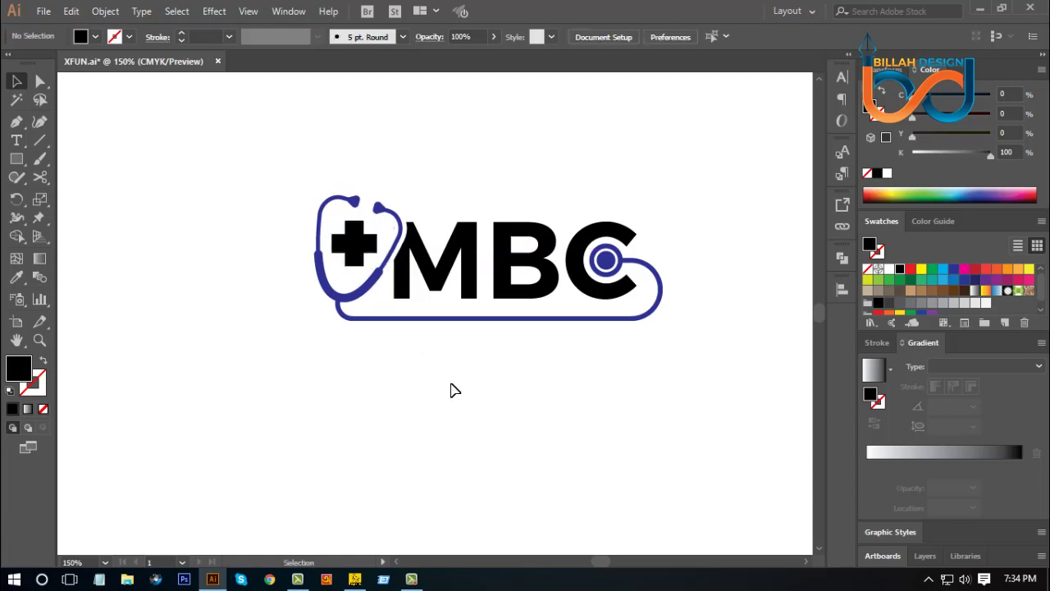
left_click_drag(452, 392, 480, 401)
key("ctrl+1")
left_click_drag(471, 287, 668, 366)
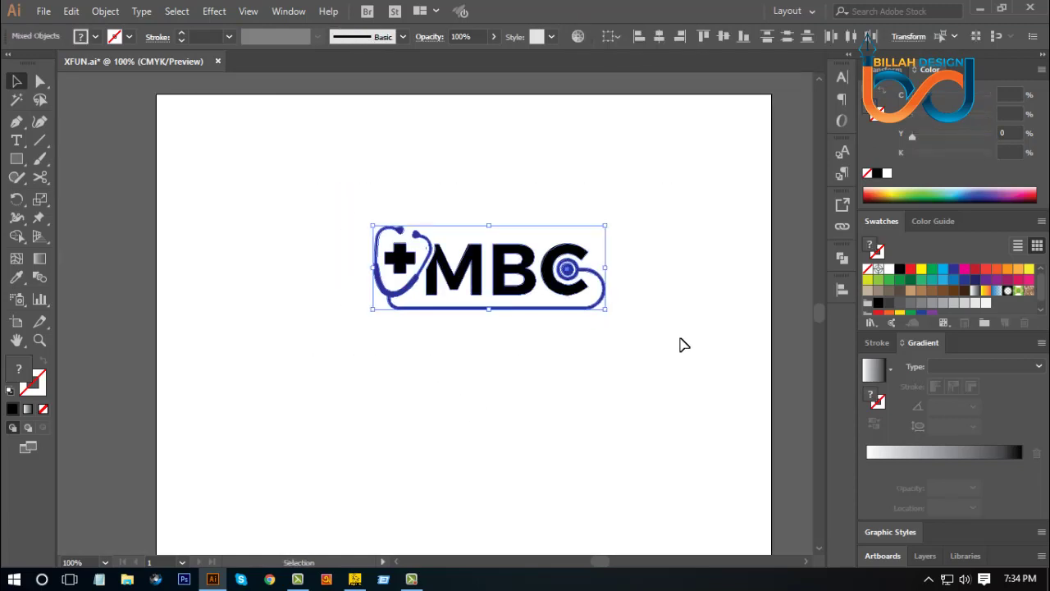
- Colour the whole logo blue, lightening it slightly in the Color panel
left_click(953, 269)
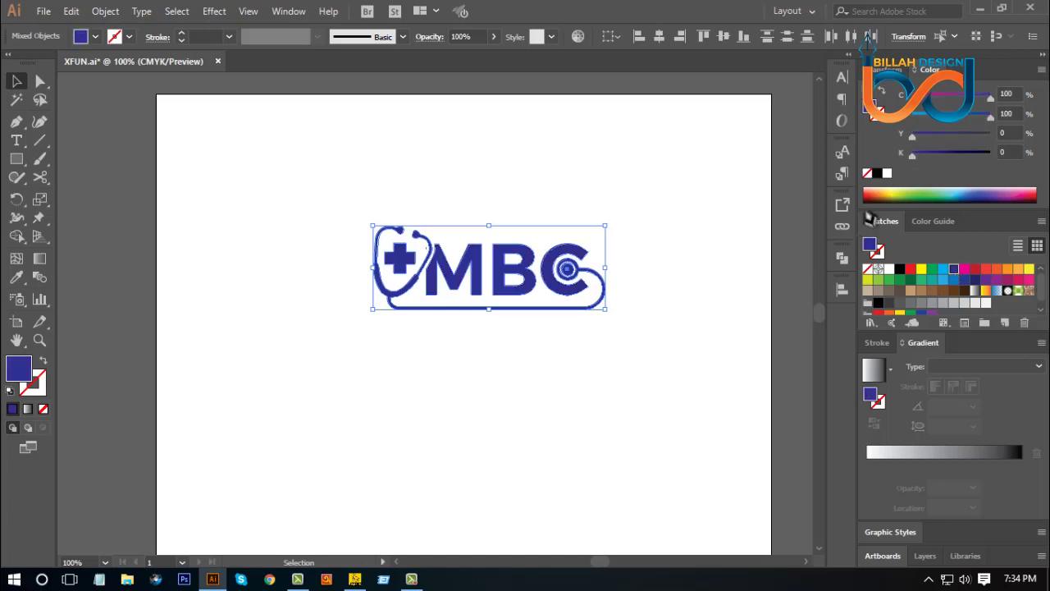
left_click(966, 120)
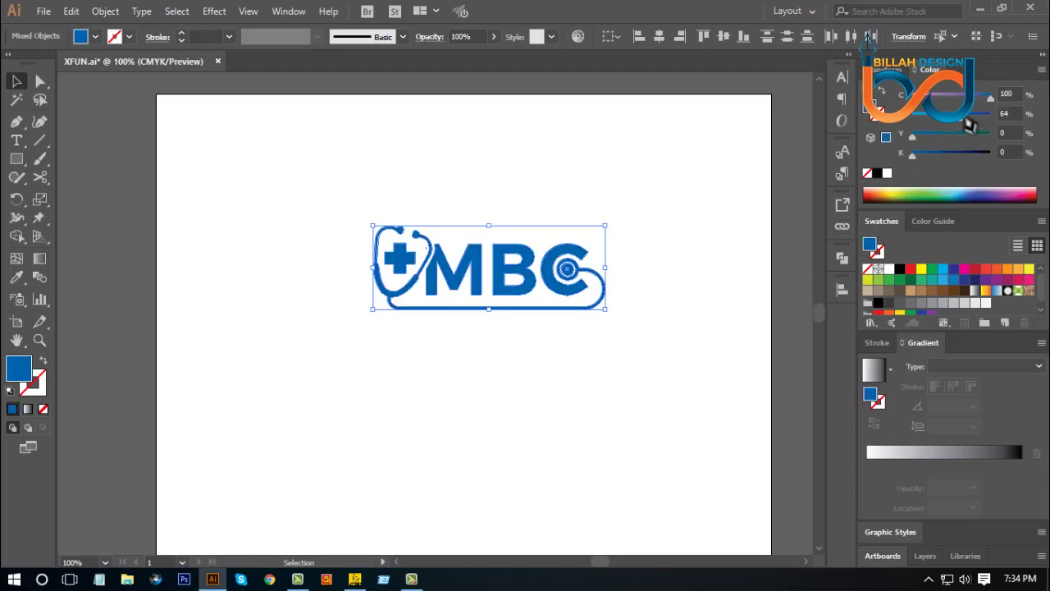
left_click(681, 399)
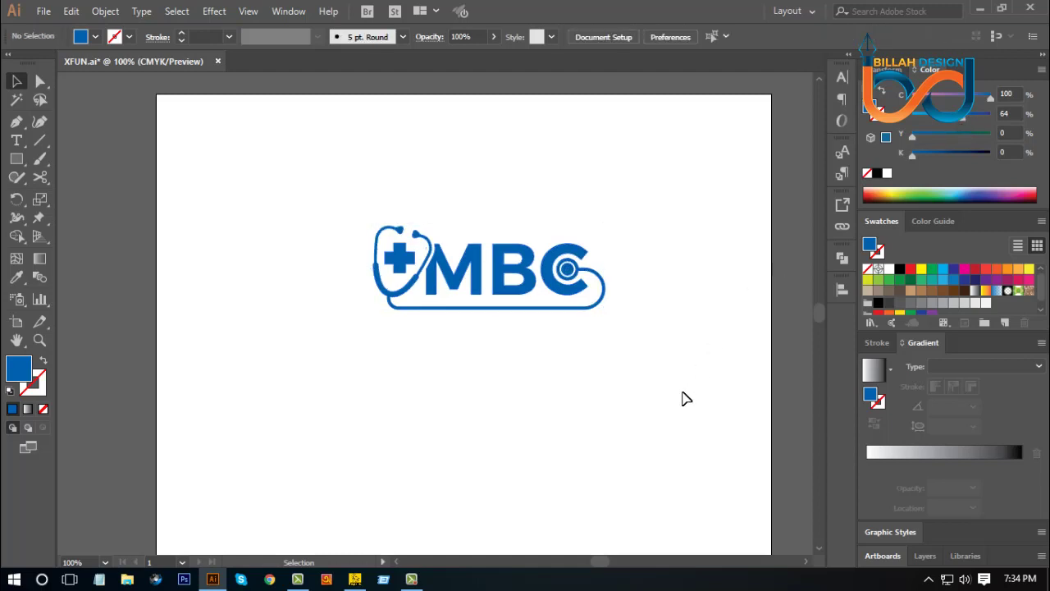
left_click_drag(682, 398, 676, 385)
key("ctrl+=")
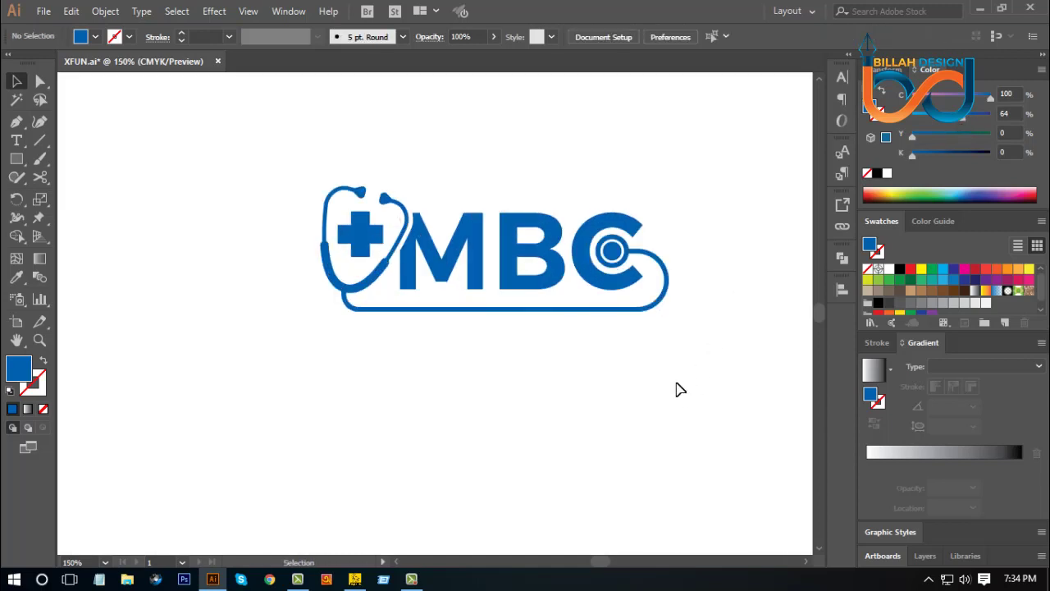
- Give the cross and chestpiece circle a light cyan blue with a touch of magenta
left_click(39, 81)
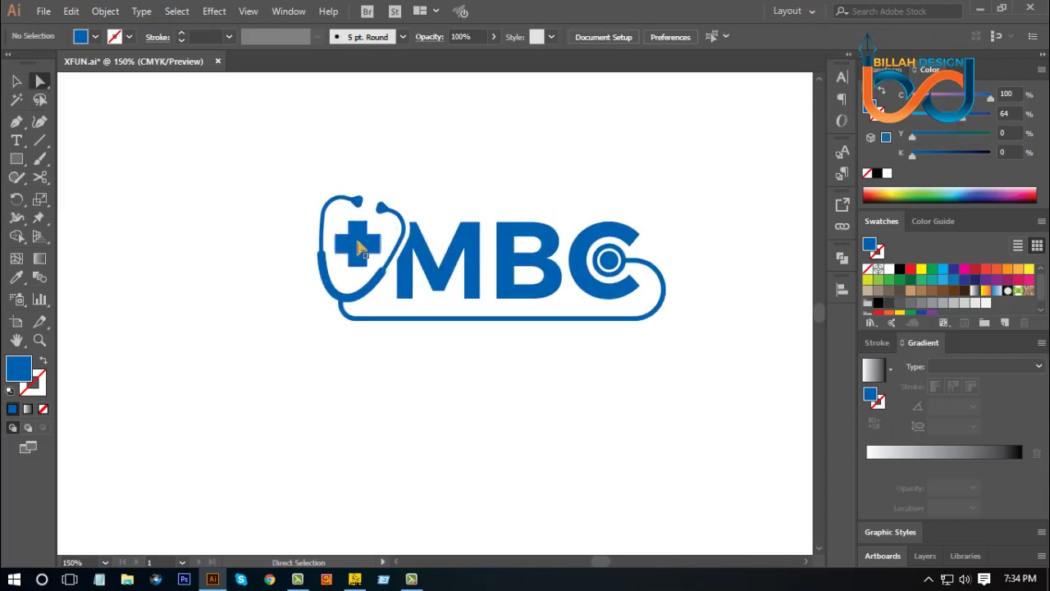
left_click(363, 250)
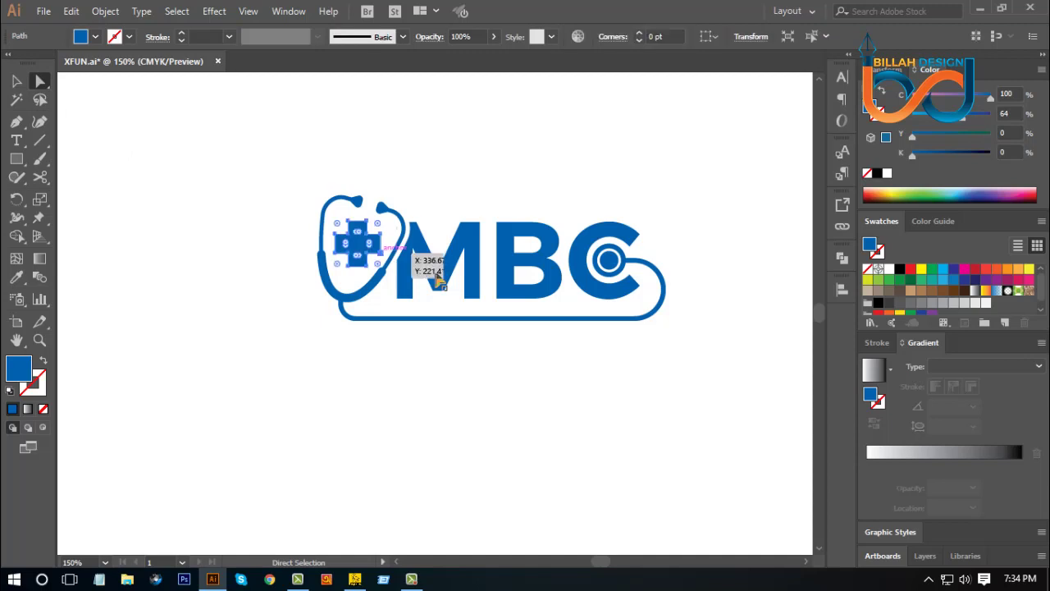
left_click(942, 269)
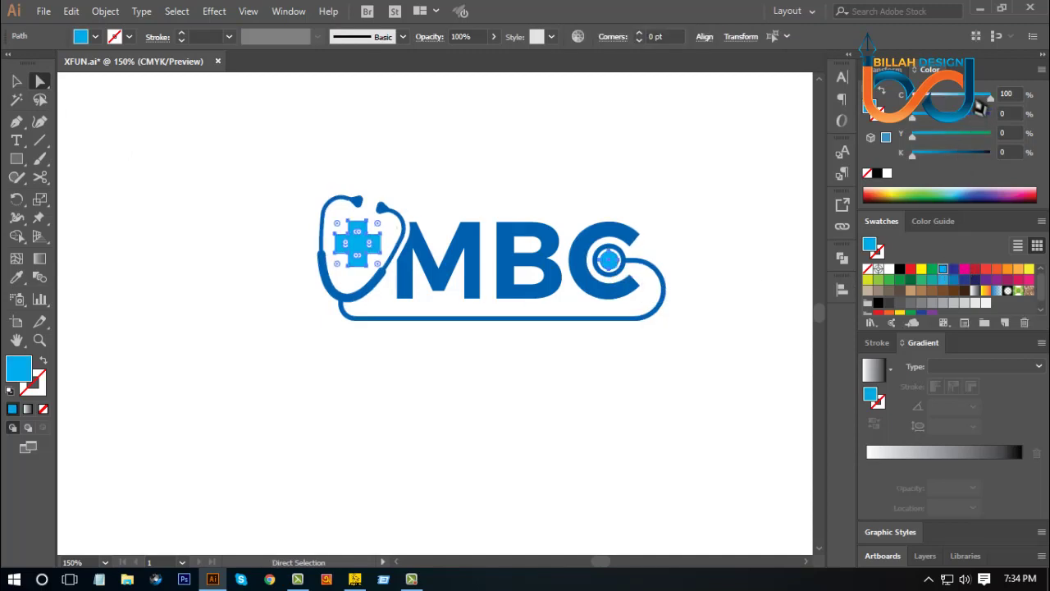
left_click_drag(990, 97, 974, 98)
left_click_drag(912, 113, 930, 116)
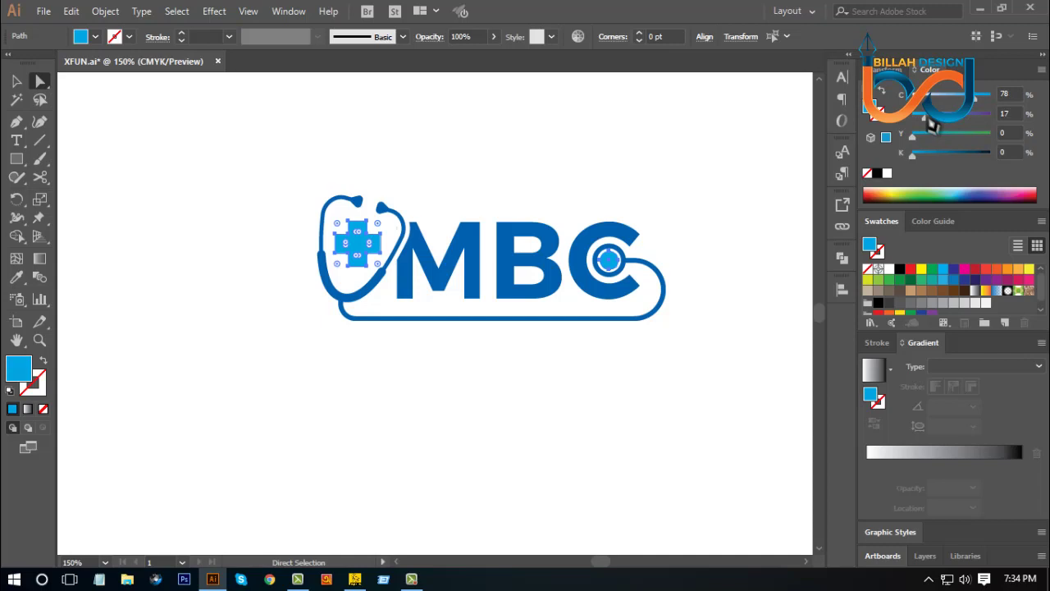
left_click(738, 153)
key("ctrl+a")
key("ctrl+minus")
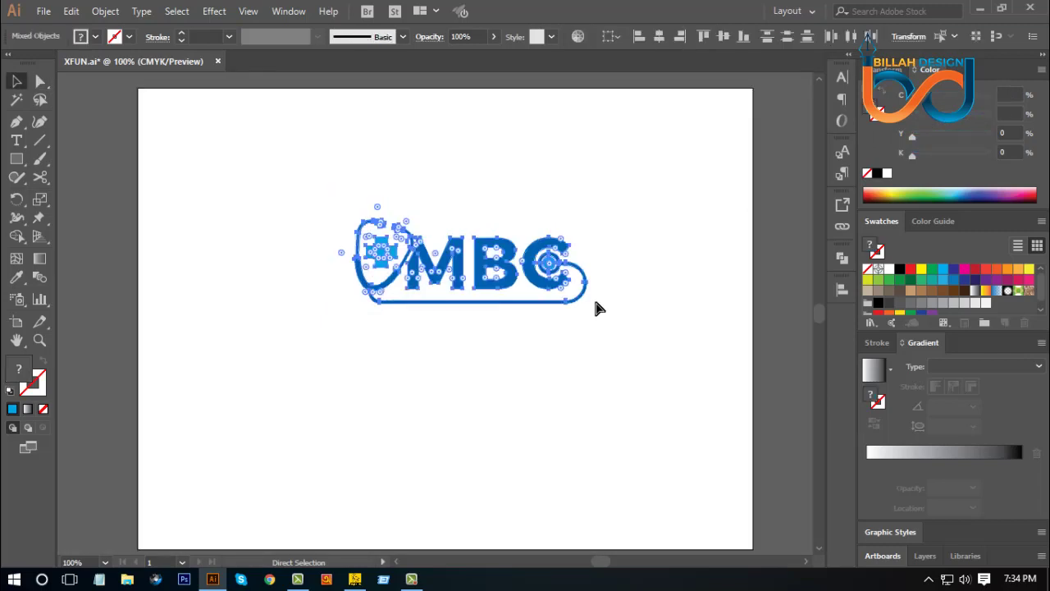
- Group all logo pieces with Ctrl+G and move the group lower and left on the artboard
key("ctrl+g")
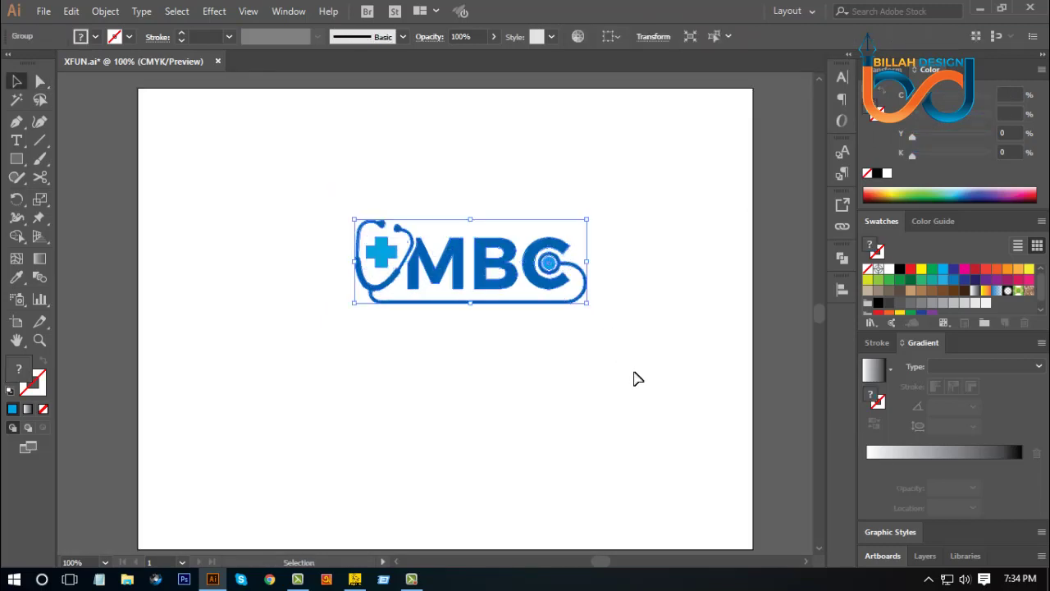
left_click_drag(545, 277, 526, 353)
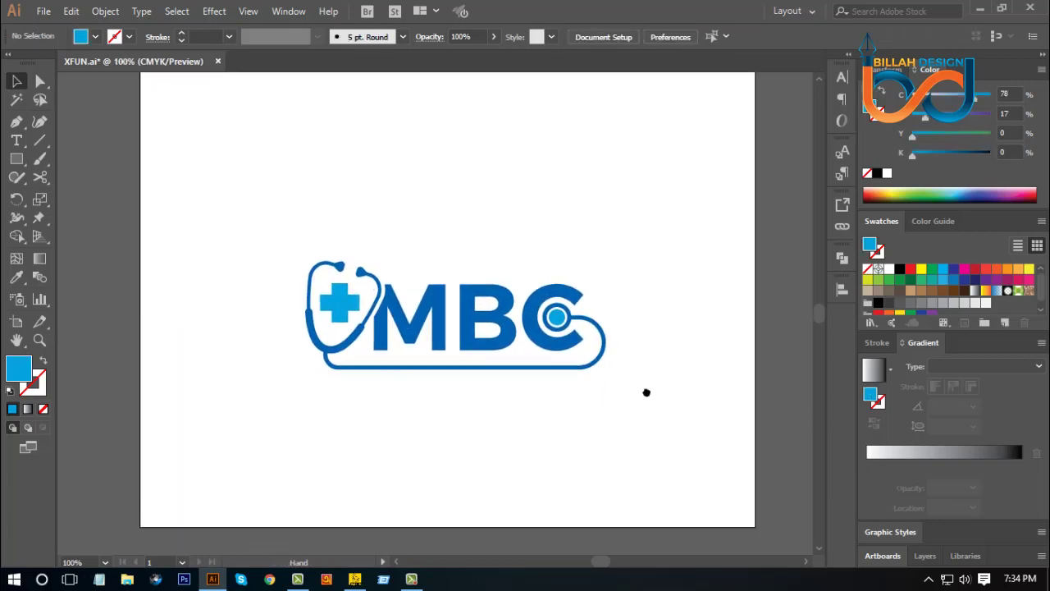
left_click_drag(646, 392, 641, 388)
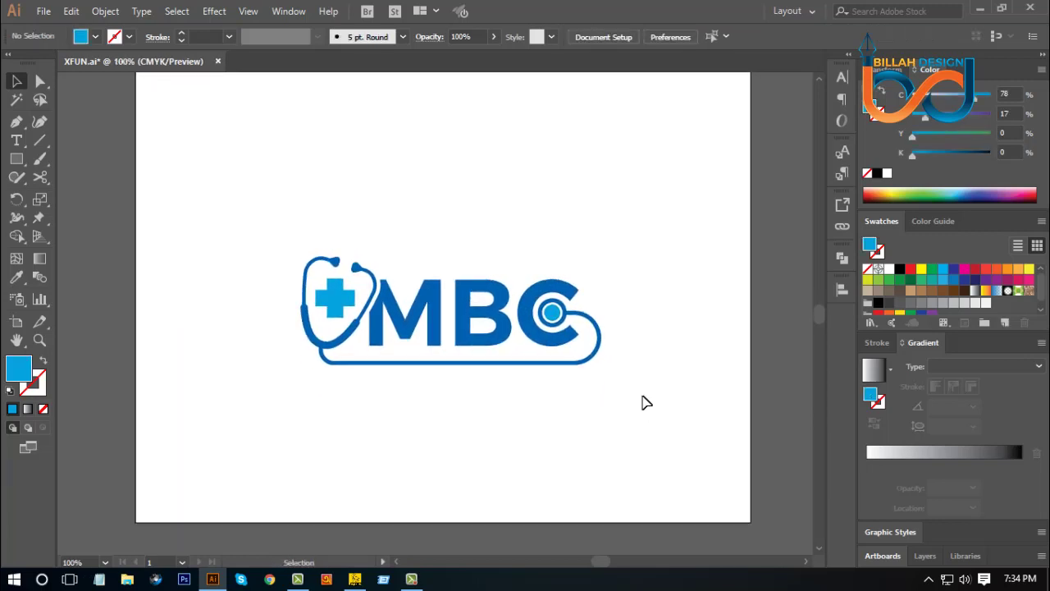
left_click_drag(576, 346, 569, 321)
left_click(648, 399)
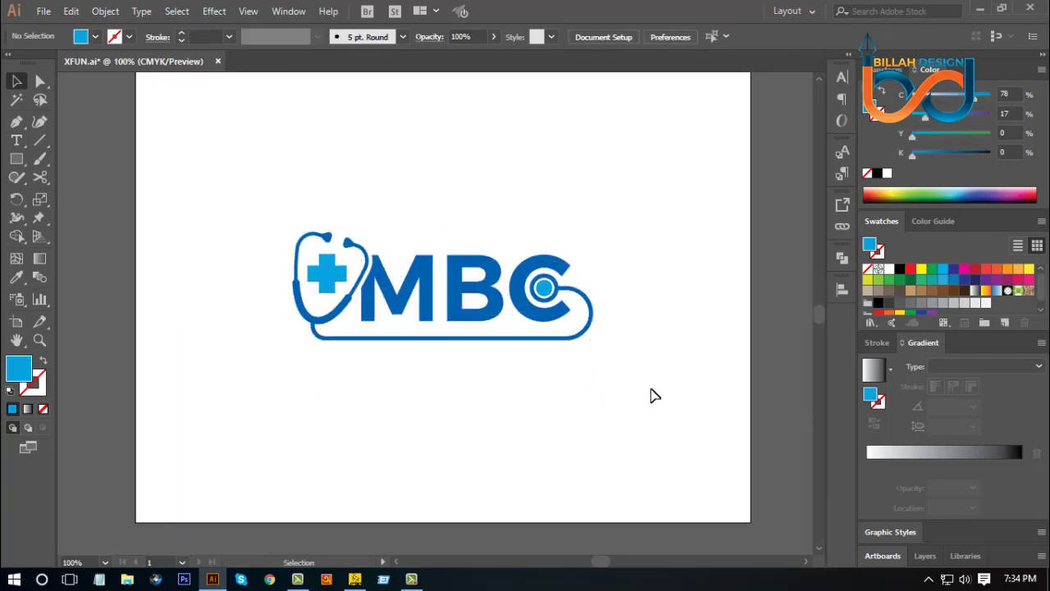